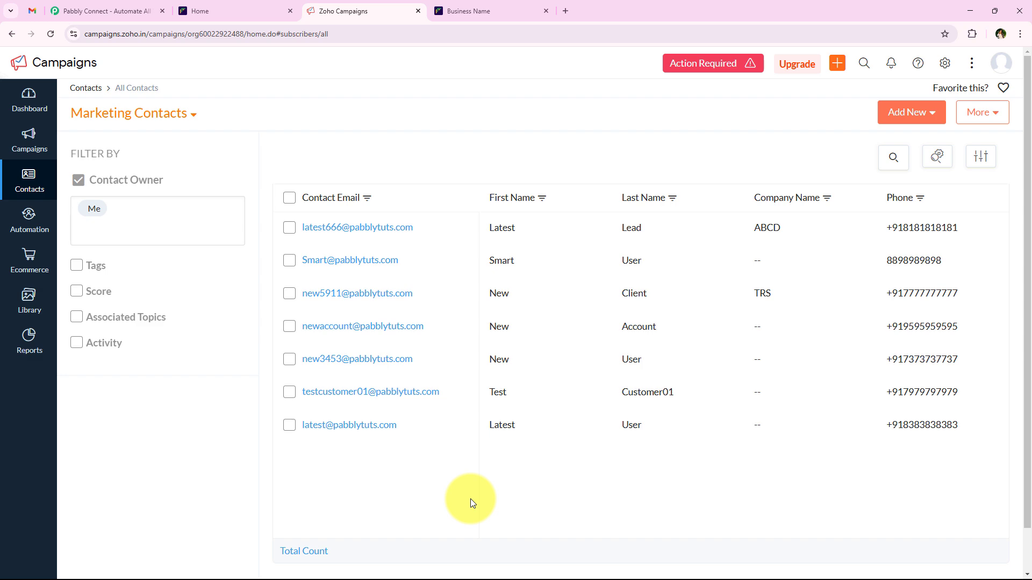
Switch to the Pabbly Connect website and sign in to the Pabbly account
click(257, 12)
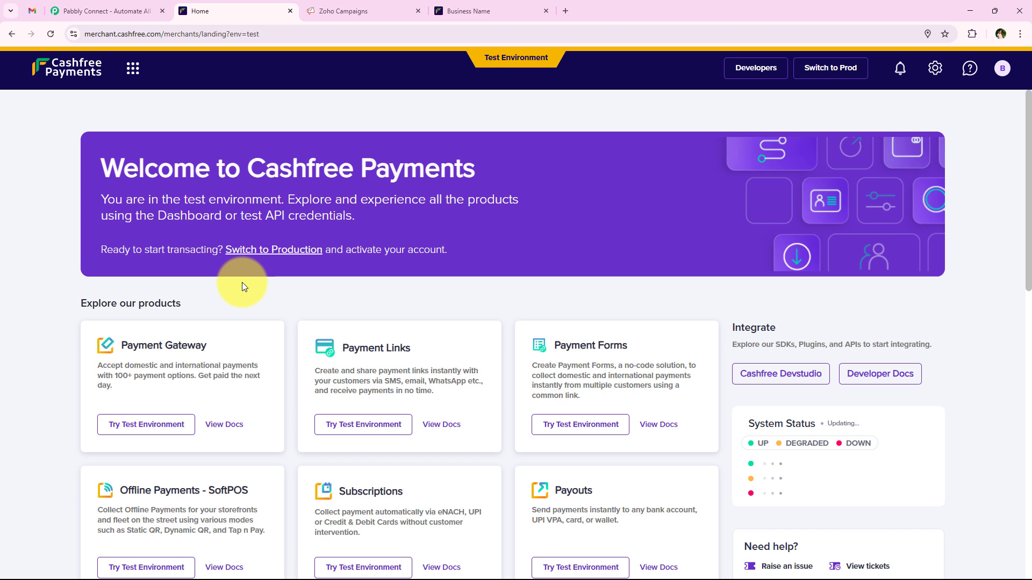
click(92, 13)
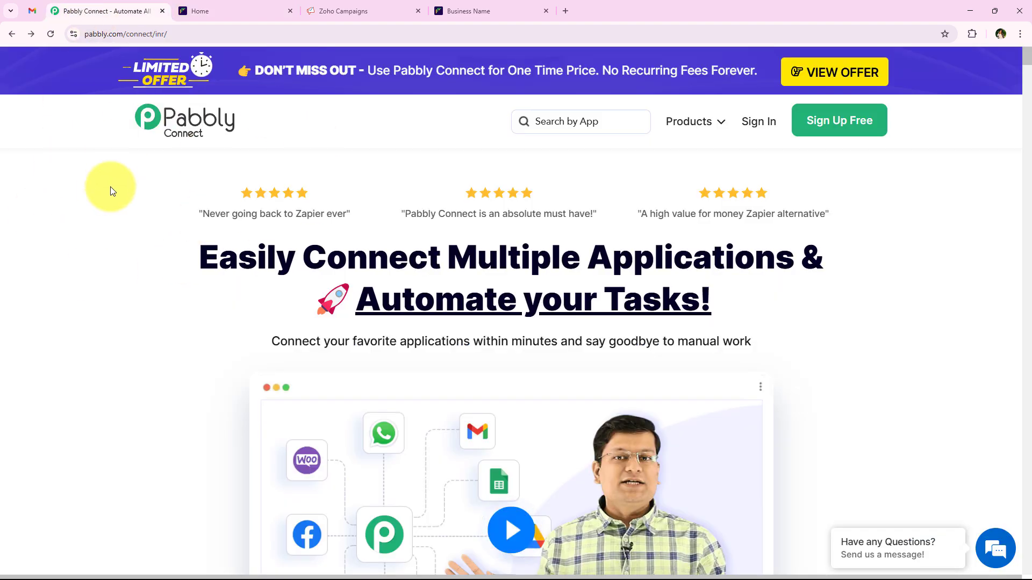
click(224, 40)
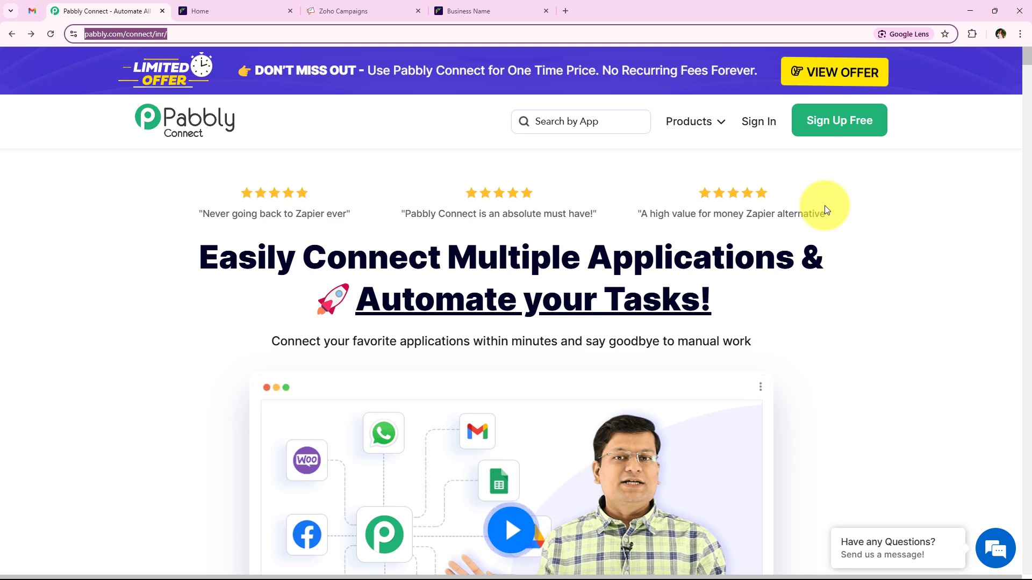
click(772, 120)
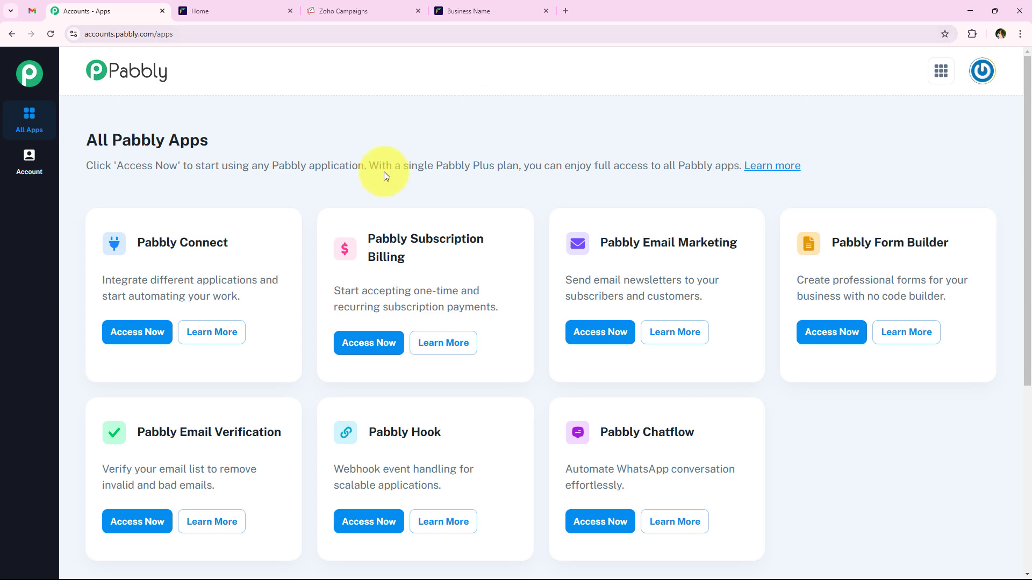
Access Pabbly Connect from the Pabbly apps page to open its dashboard
scroll(281, 318, down, 1)
scroll(295, 330, up, 1)
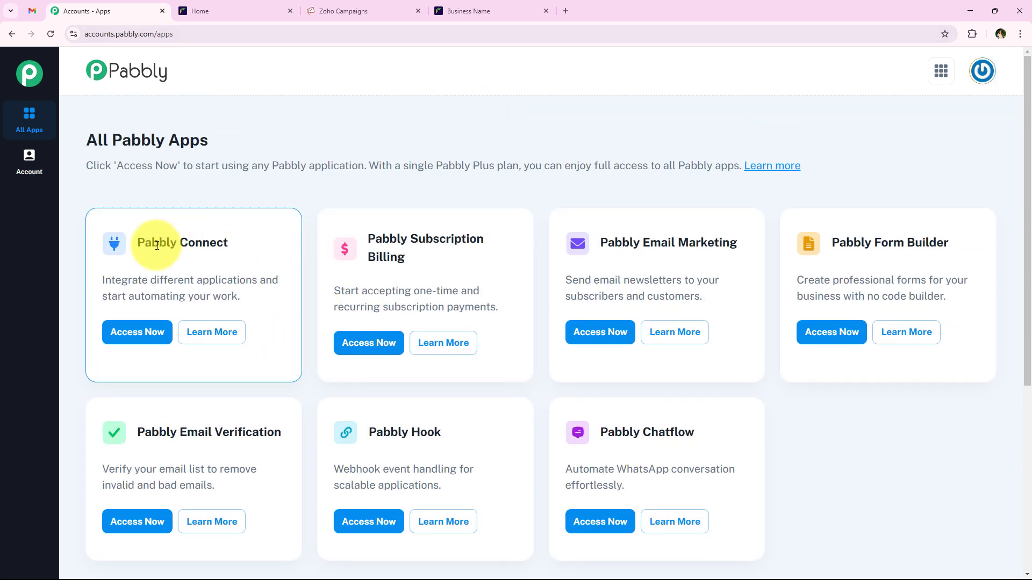
drag(138, 242, 220, 290)
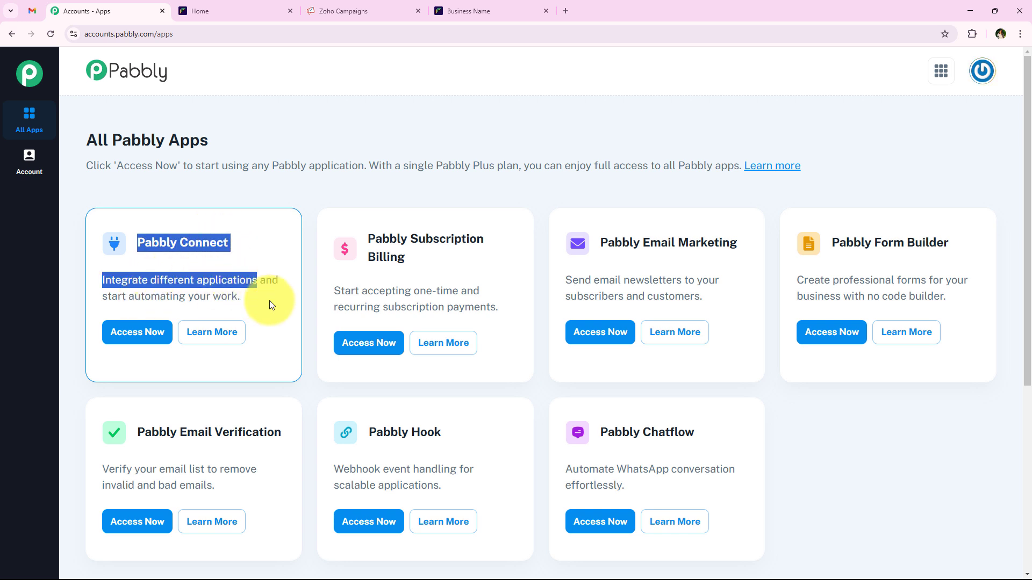
click(129, 334)
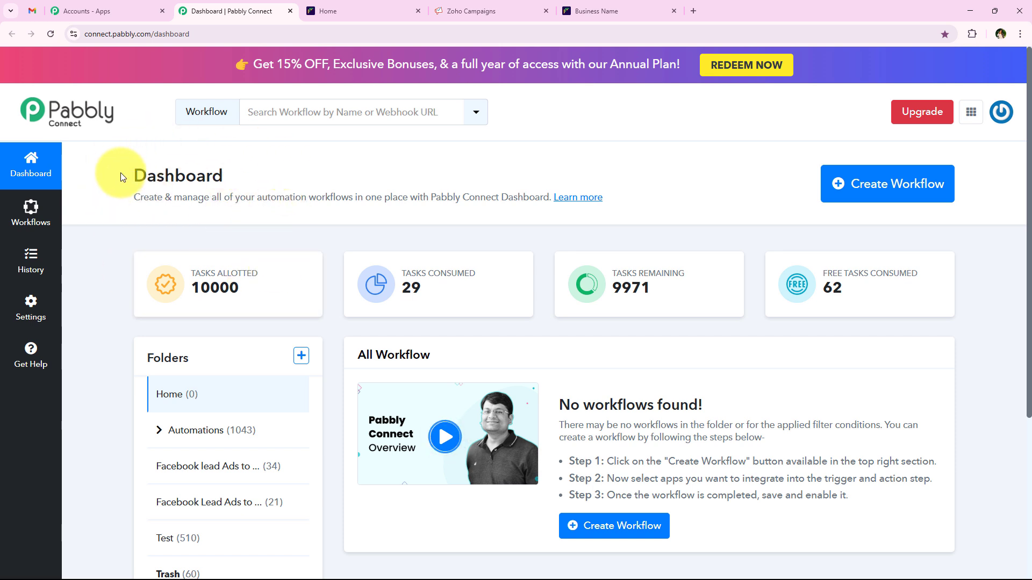
drag(123, 175, 219, 175)
click(221, 174)
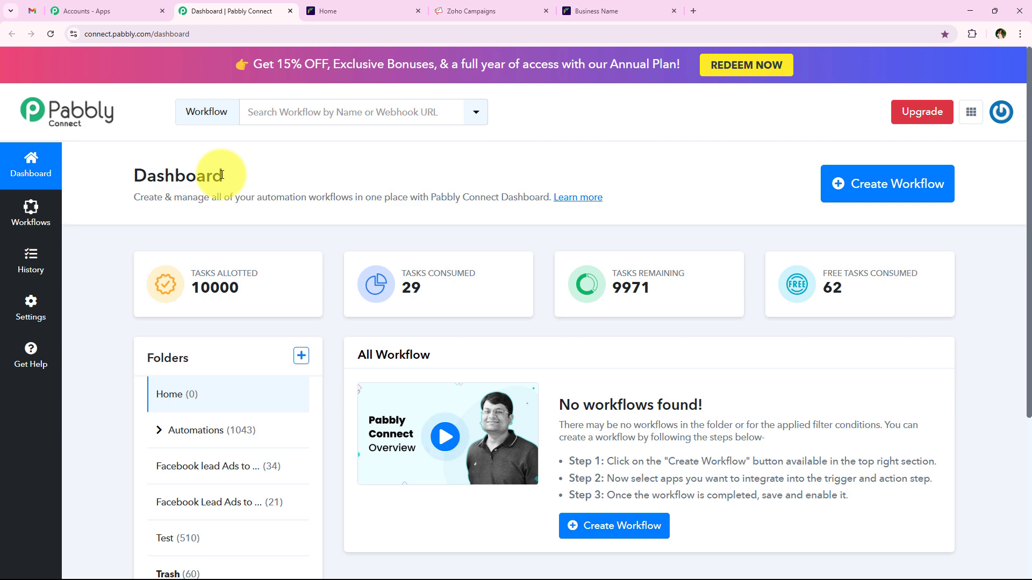
Start a new workflow and choose the Automations folder for it
click(841, 185)
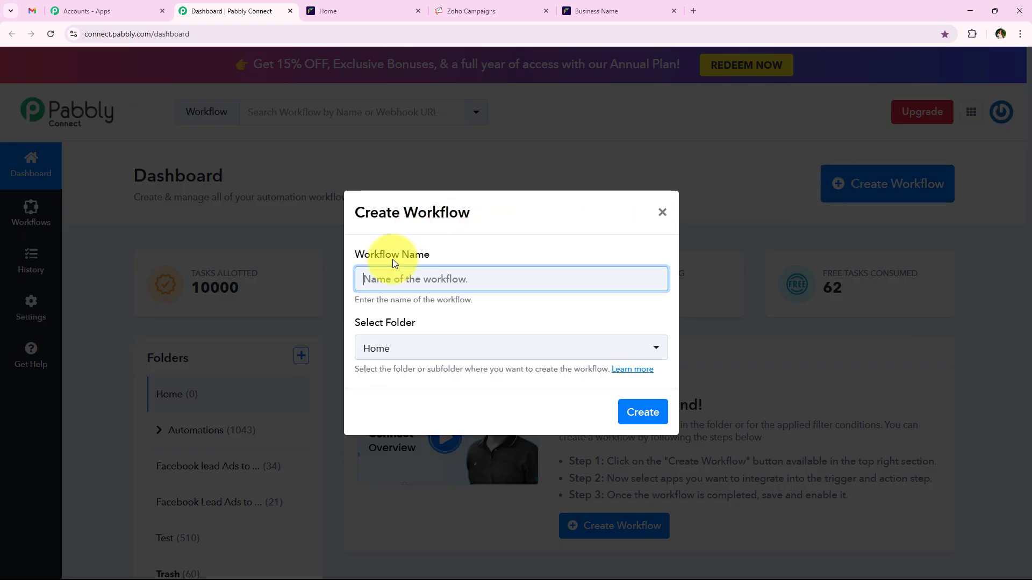
drag(353, 250, 417, 263)
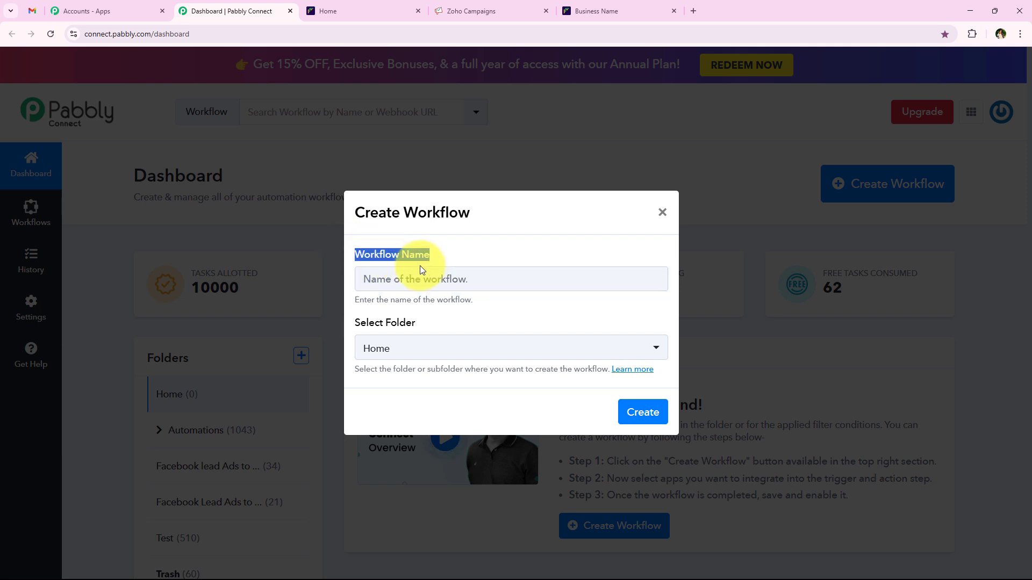
drag(354, 321, 394, 325)
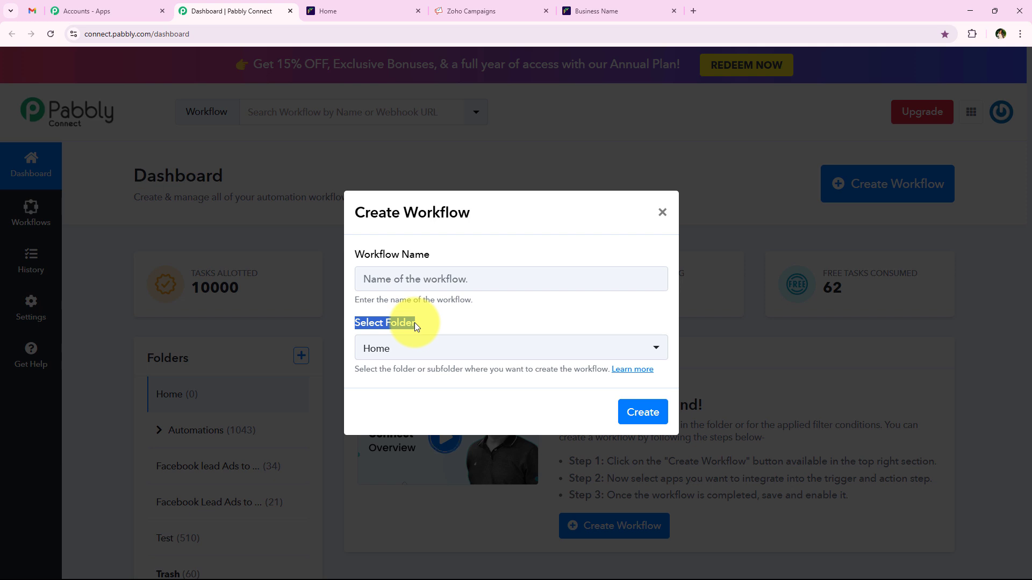
click(414, 323)
click(487, 350)
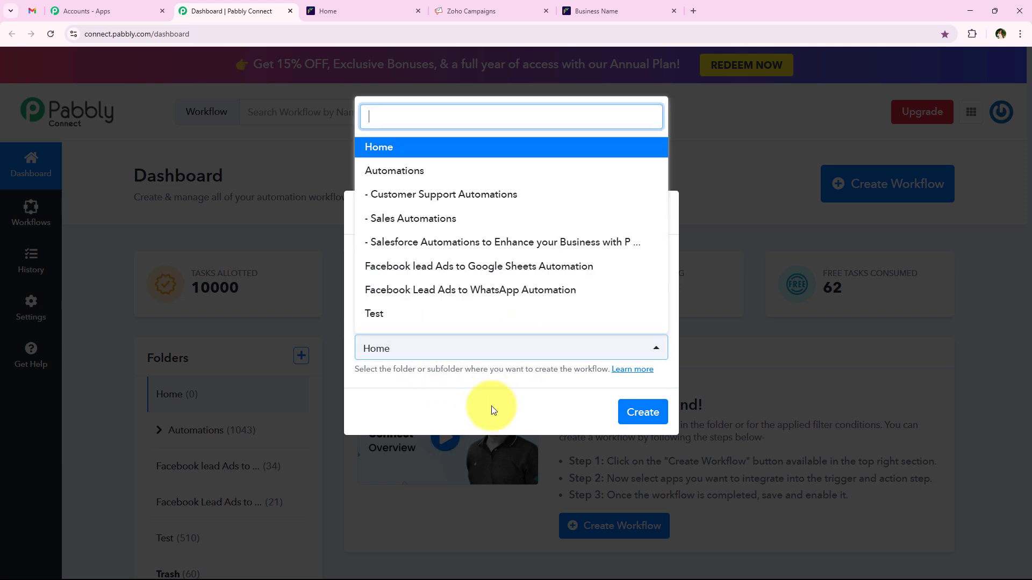
click(430, 171)
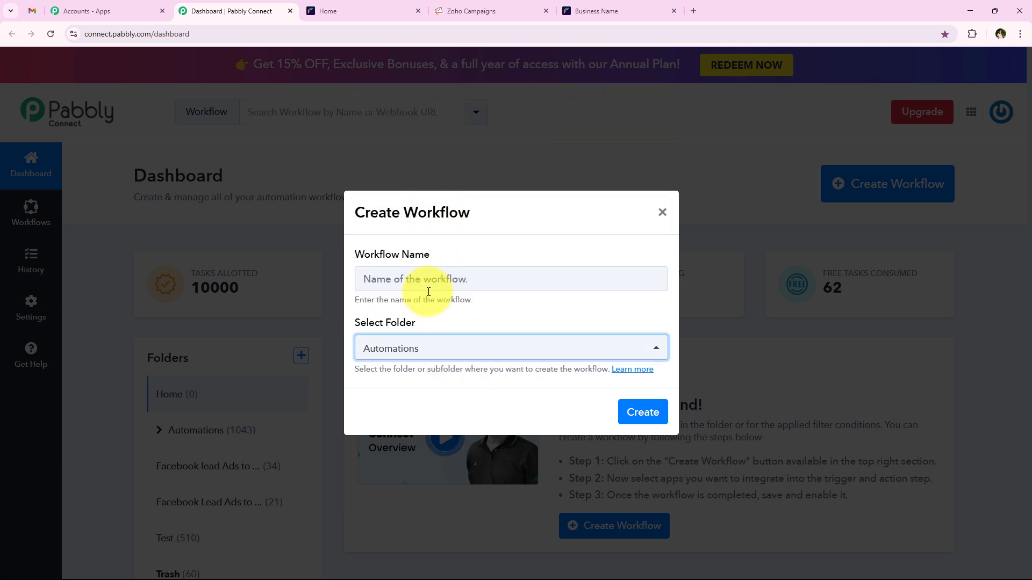
Name the workflow "How to Add or Update Zoho Campaigns Subscriber on Cashfree Payment | Cashfree to Zoho Campaigns" and create it
click(440, 278)
key(ctrl+v)
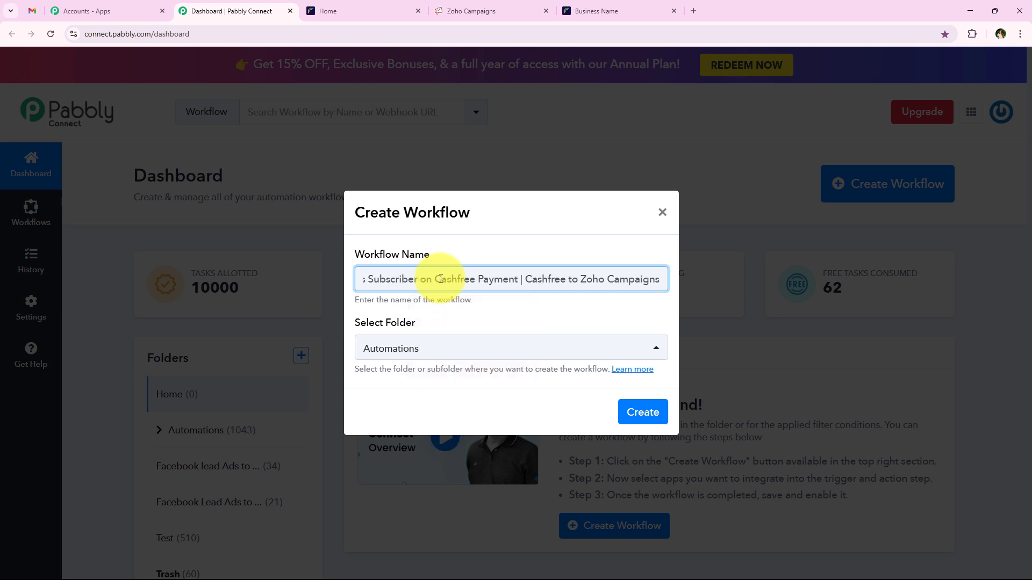
drag(440, 279, 301, 280)
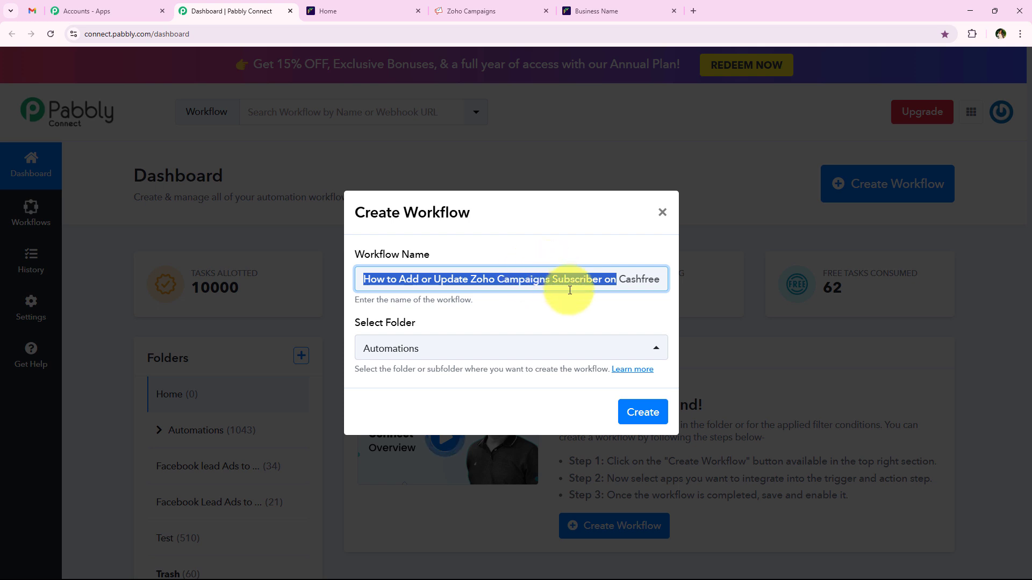
click(604, 286)
drag(604, 286, 675, 279)
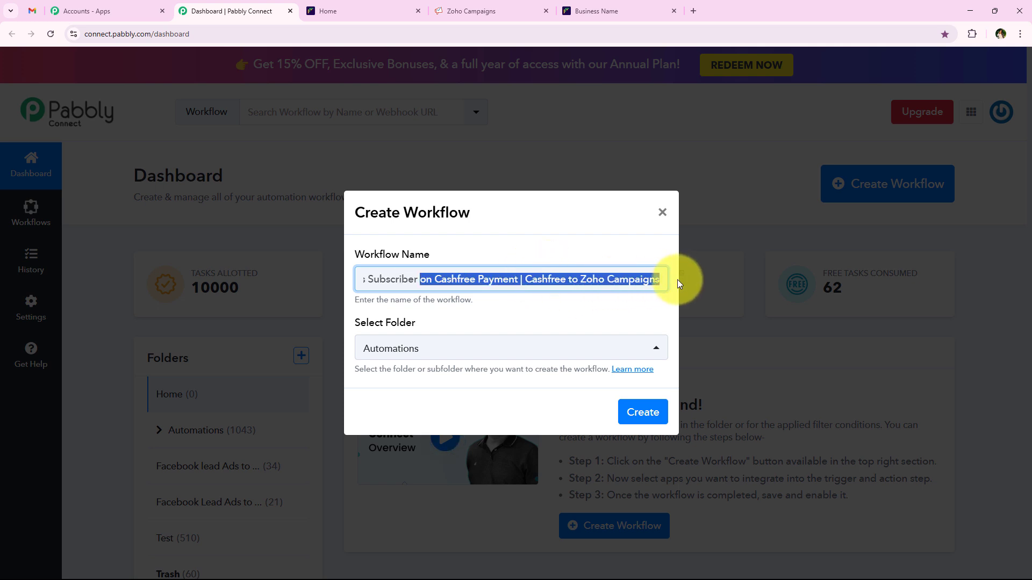
click(645, 310)
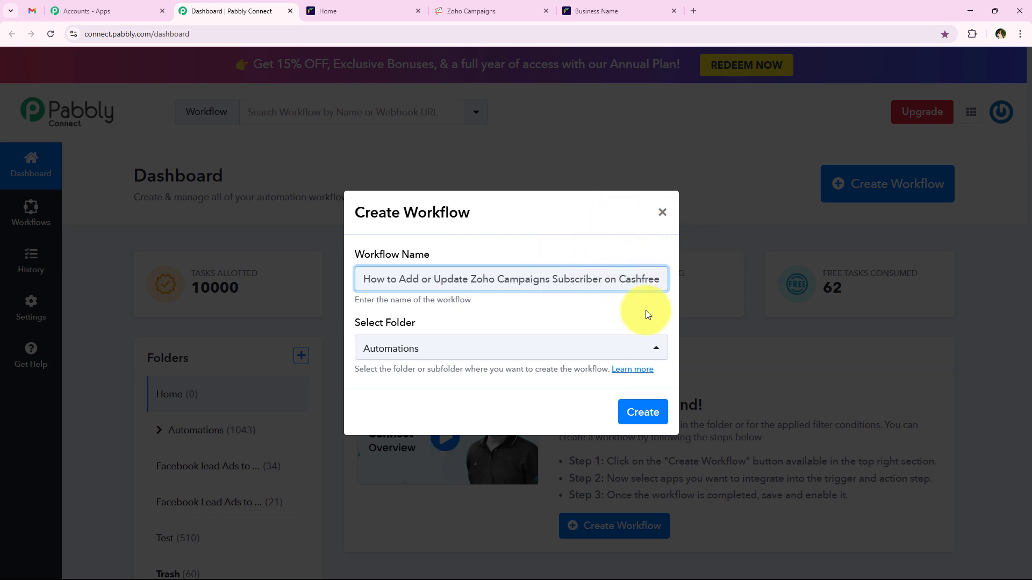
click(655, 414)
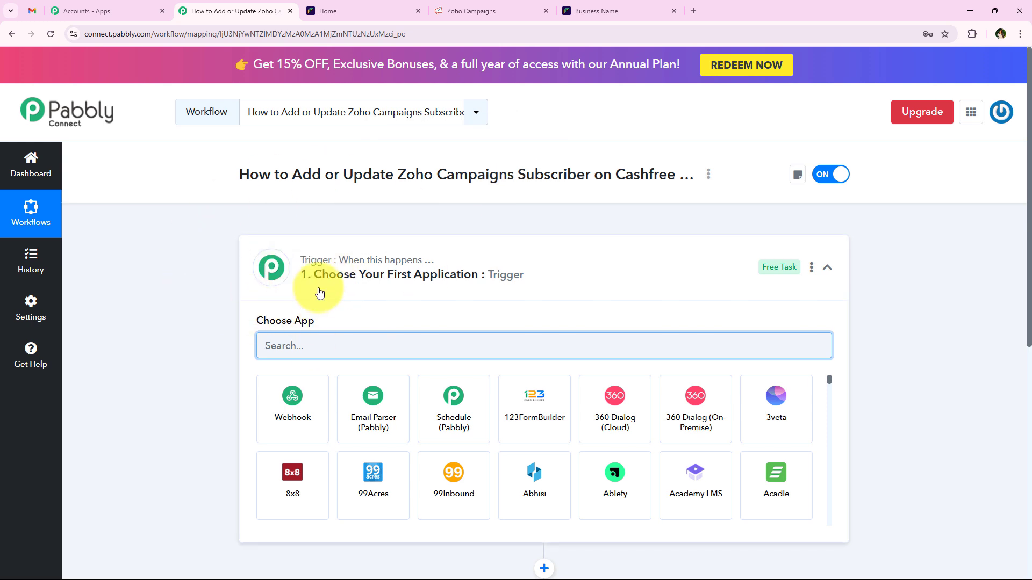
Search the trigger applications for Cashfree and choose it as the workflow's trigger app
click(333, 279)
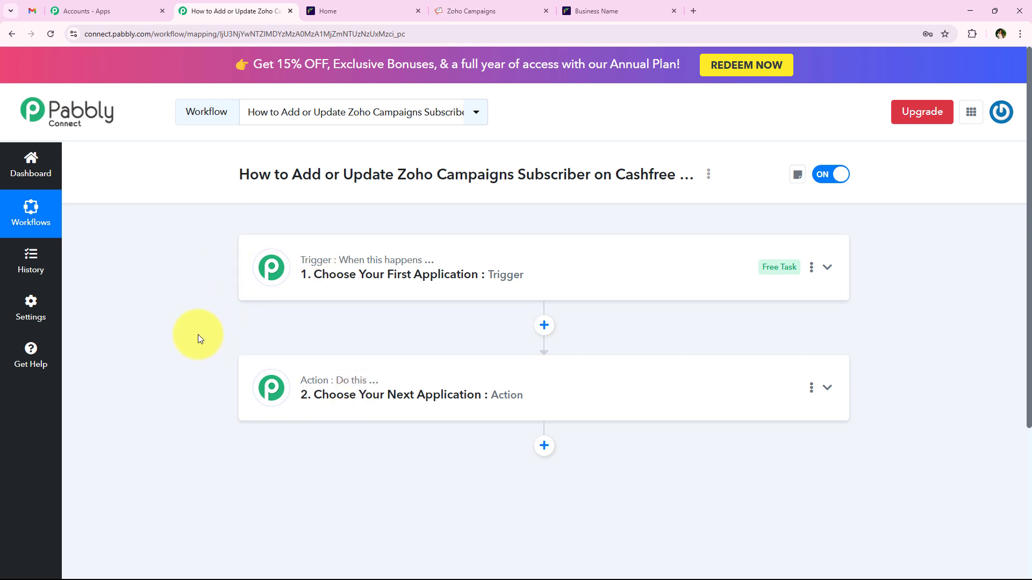
mouse_move(308, 262)
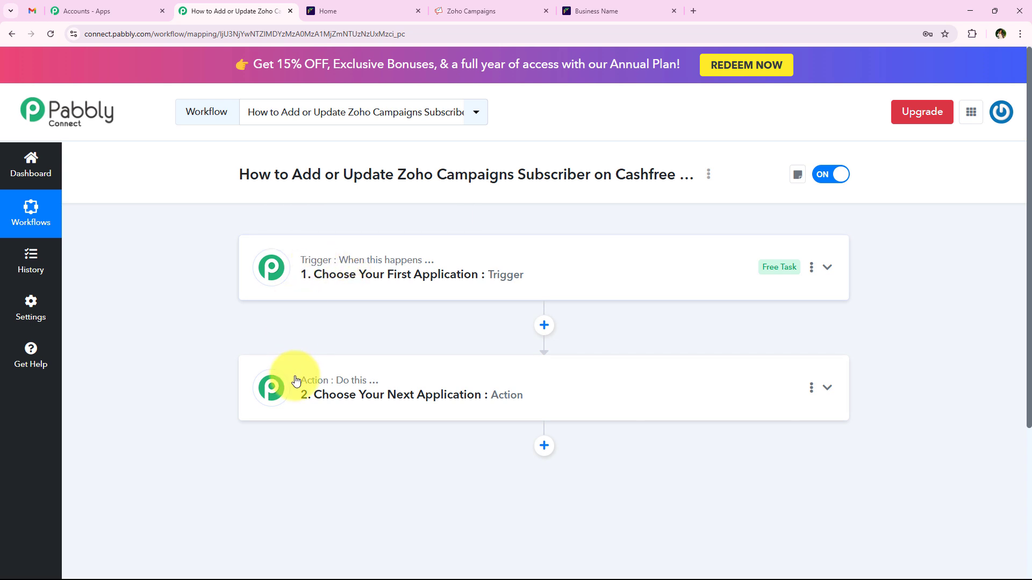
mouse_move(344, 371)
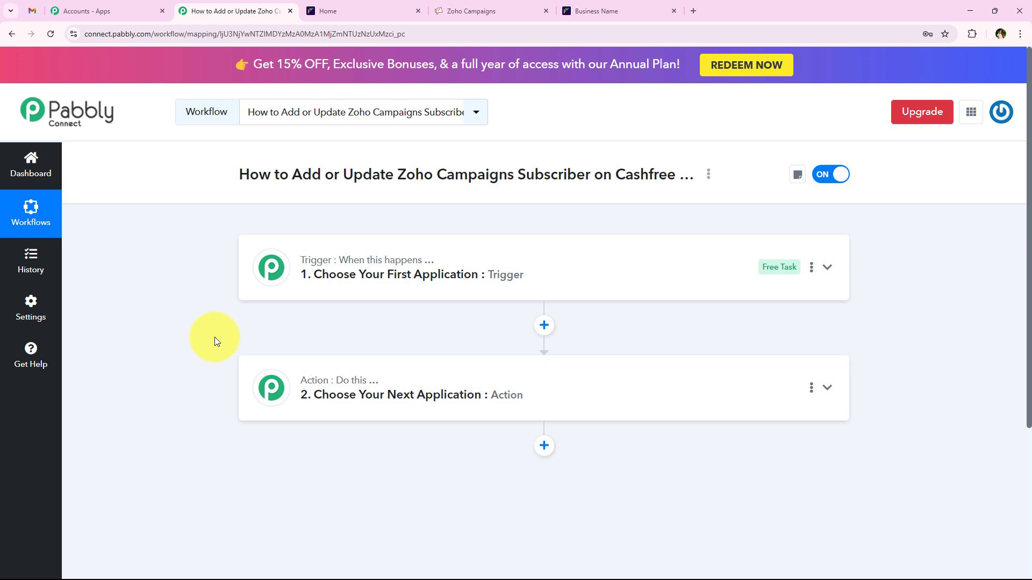
click(302, 287)
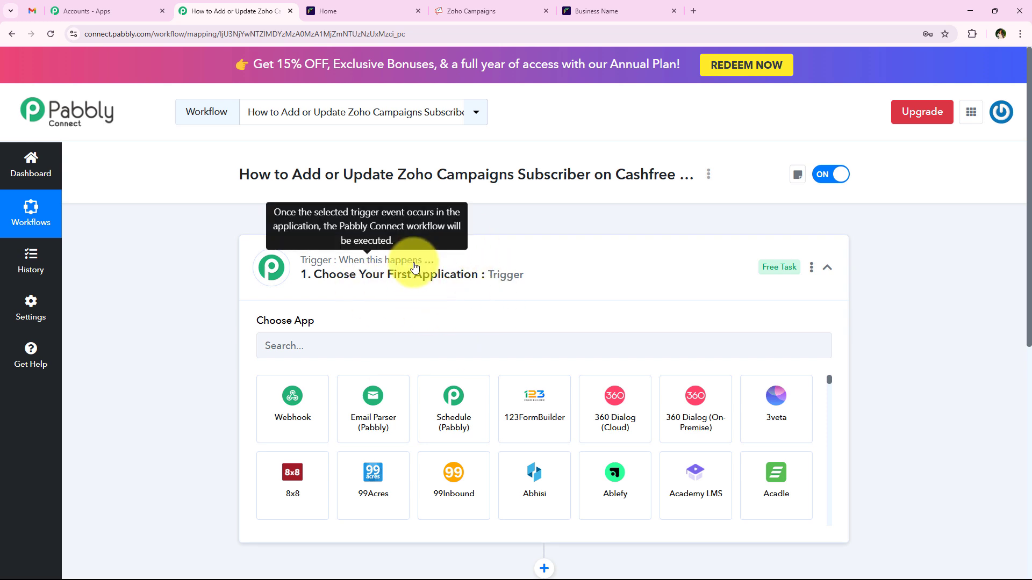
click(422, 344)
text(Cashfree)
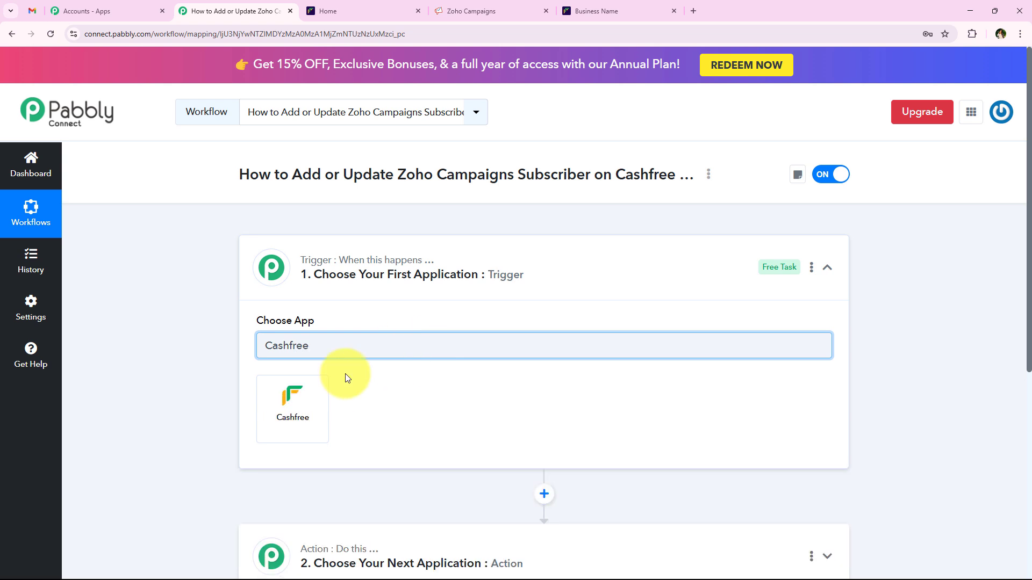
click(264, 410)
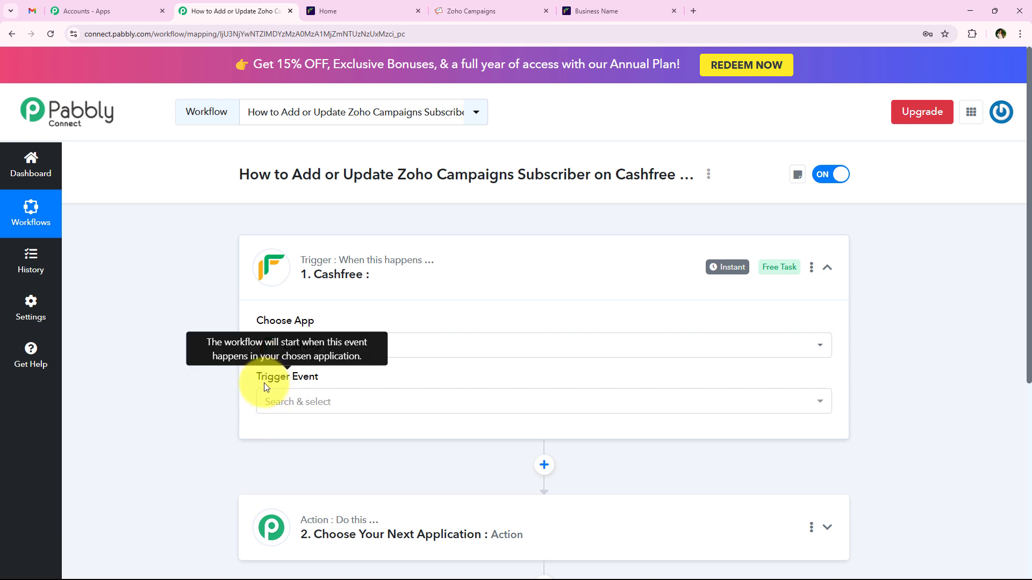
Set the Cashfree trigger event to Payment via Form
drag(261, 382, 344, 386)
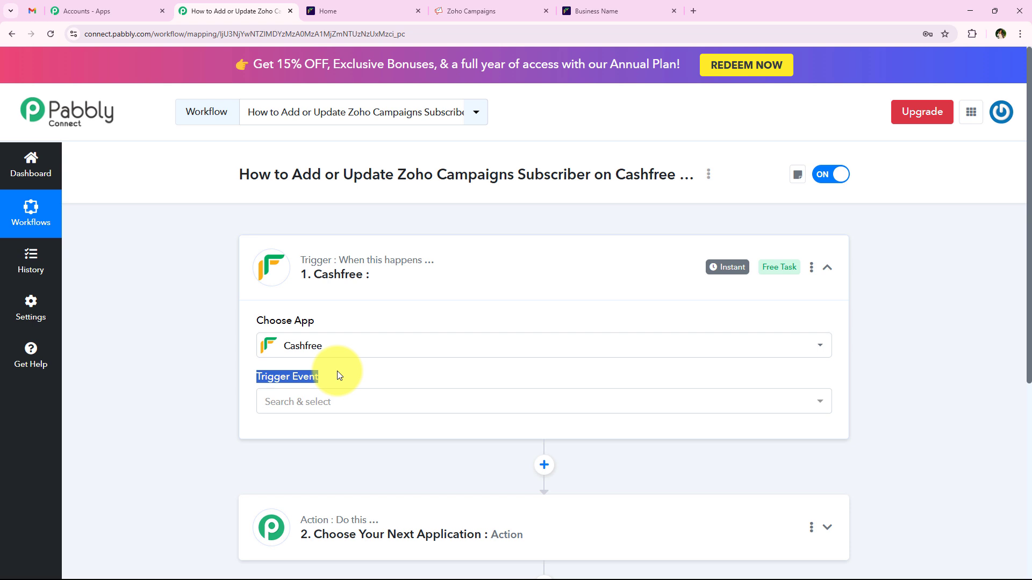
click(336, 401)
scroll(381, 282, down, 1)
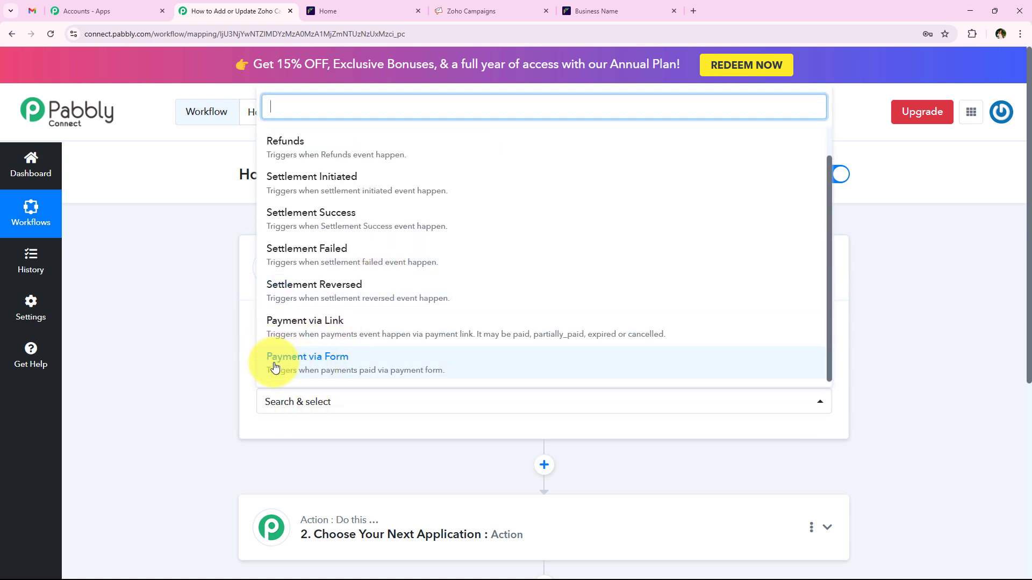
click(214, 383)
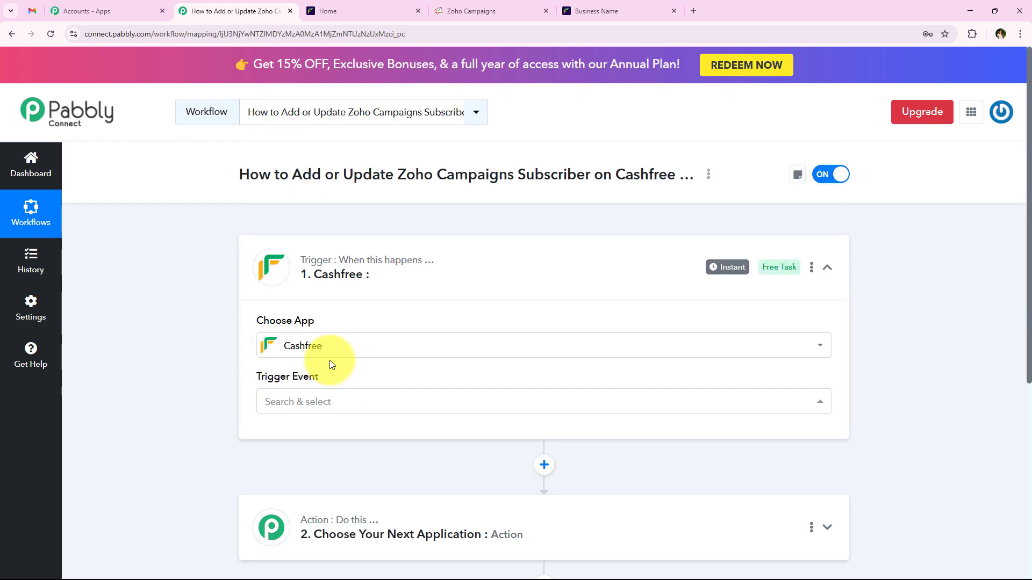
click(320, 405)
scroll(332, 350, down, 1)
click(330, 364)
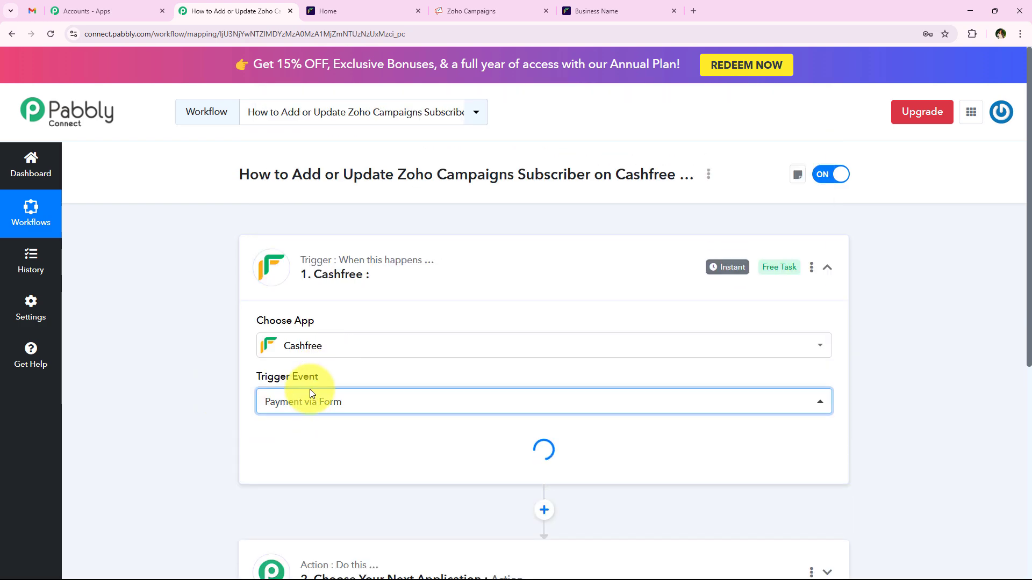
Copy the webhook URL provided for the Cashfree Payment via Form trigger
scroll(222, 365, down, 1)
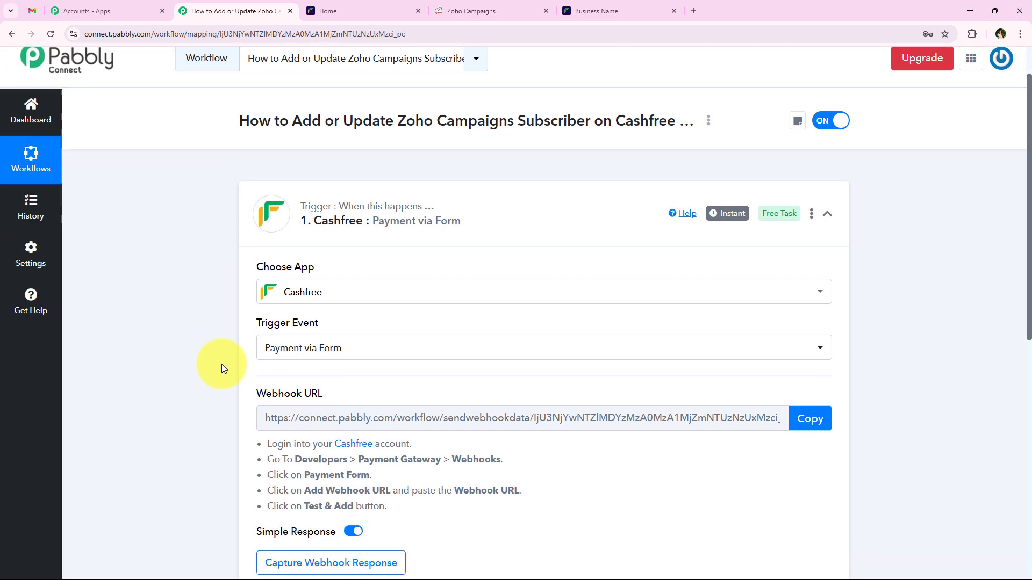
scroll(221, 364, down, 1)
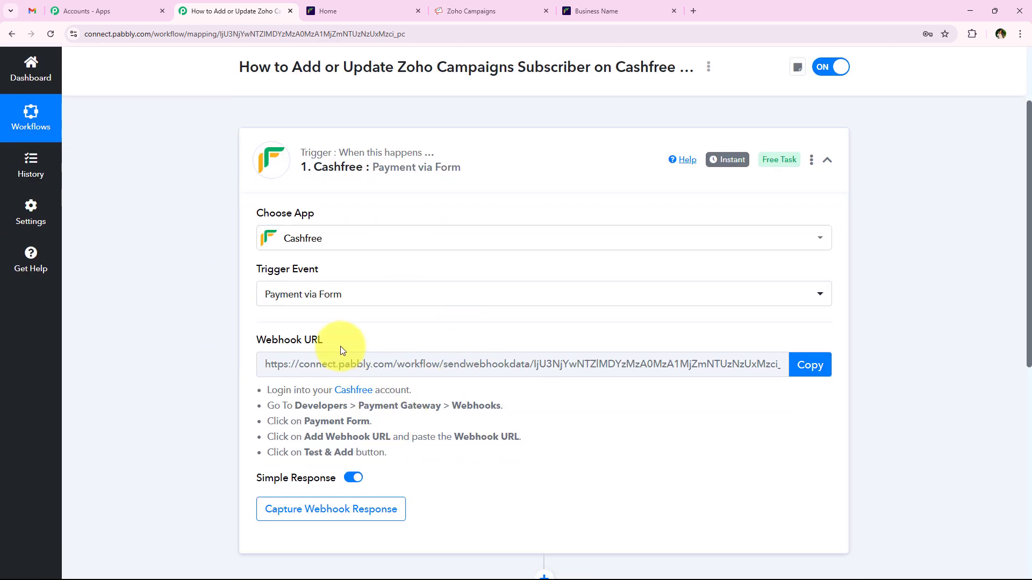
drag(258, 340, 323, 341)
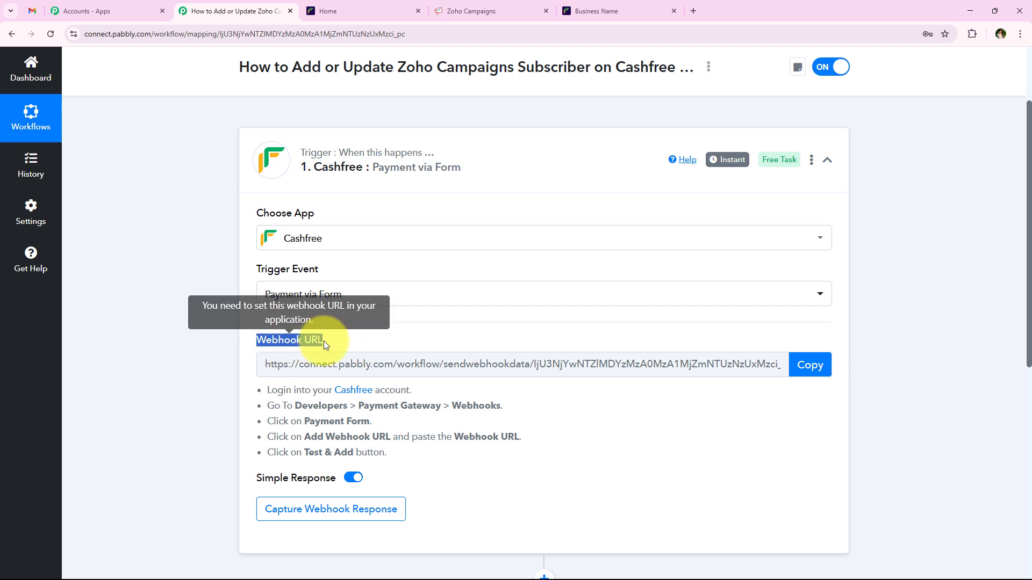
drag(262, 365, 825, 378)
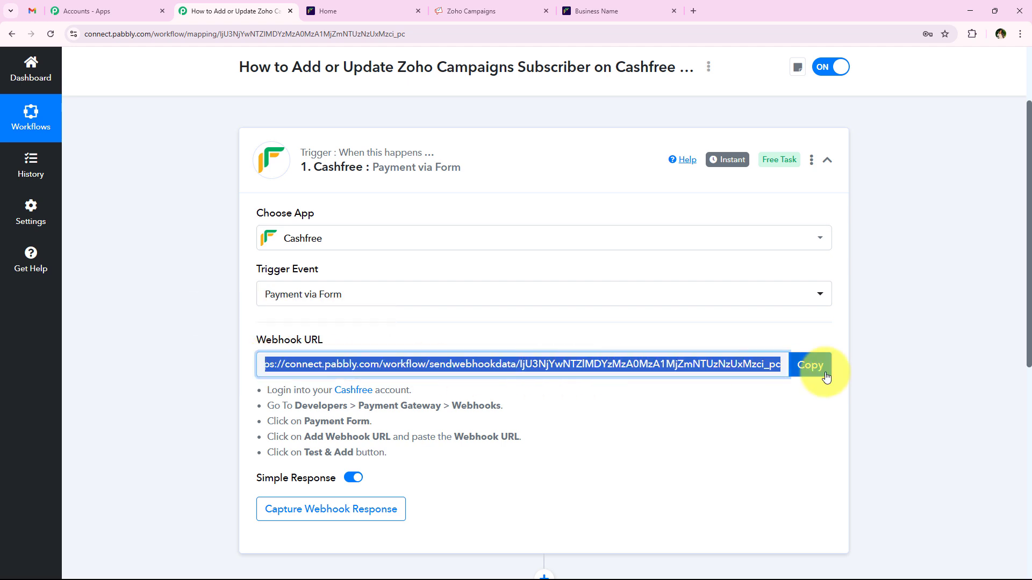
click(871, 395)
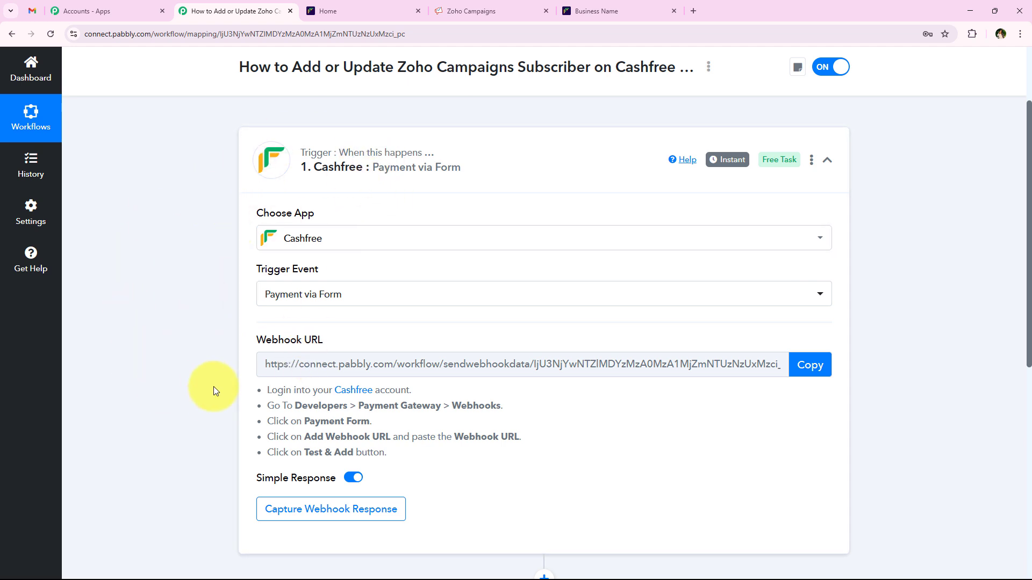
scroll(214, 386, down, 1)
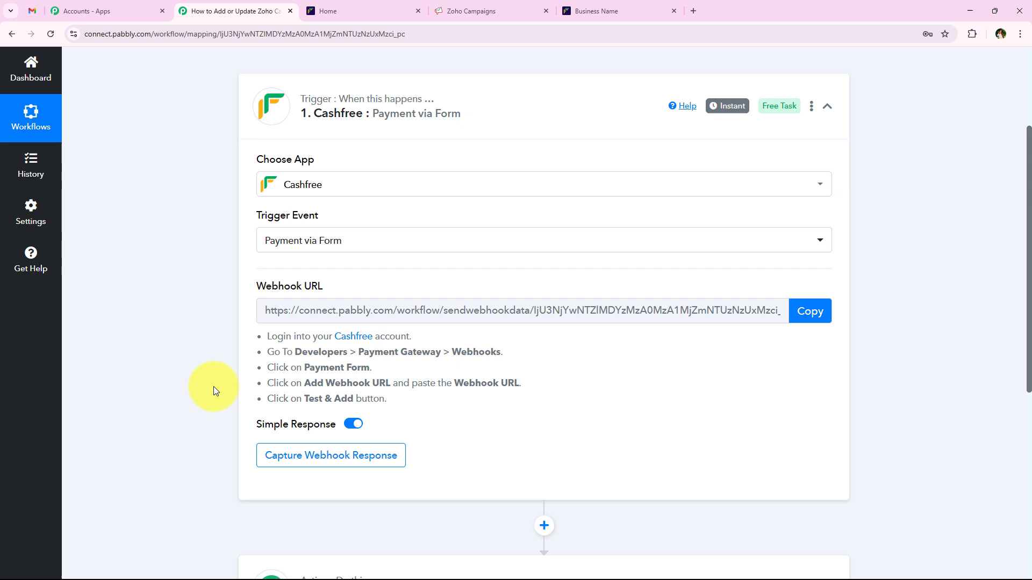
click(810, 311)
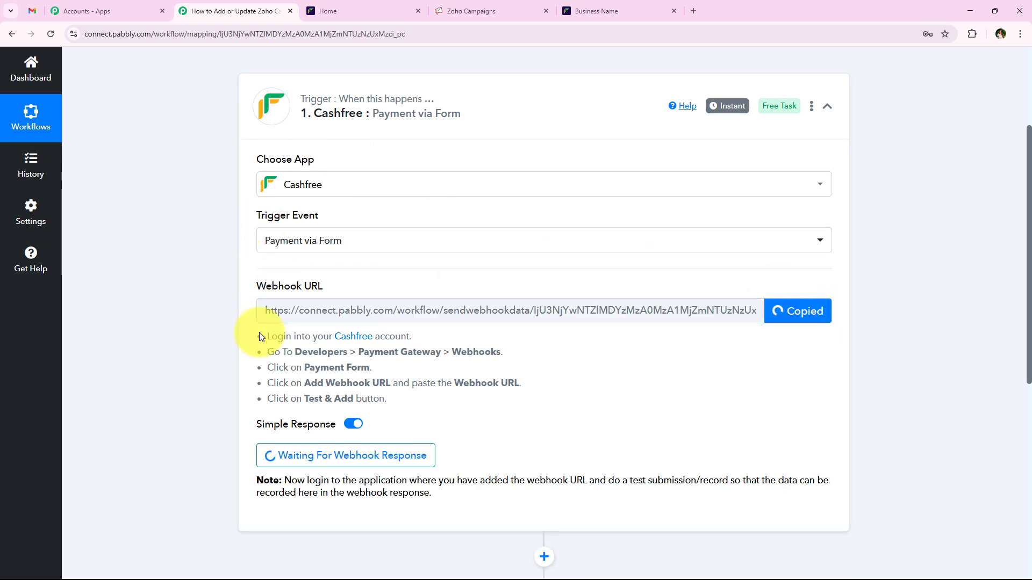
drag(361, 367, 412, 400)
click(414, 401)
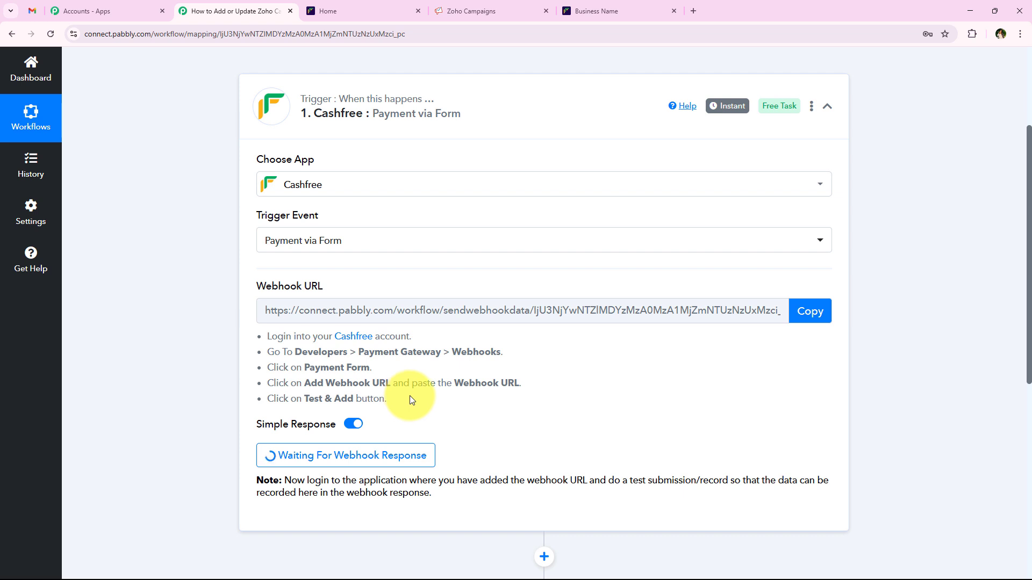
drag(267, 336, 525, 357)
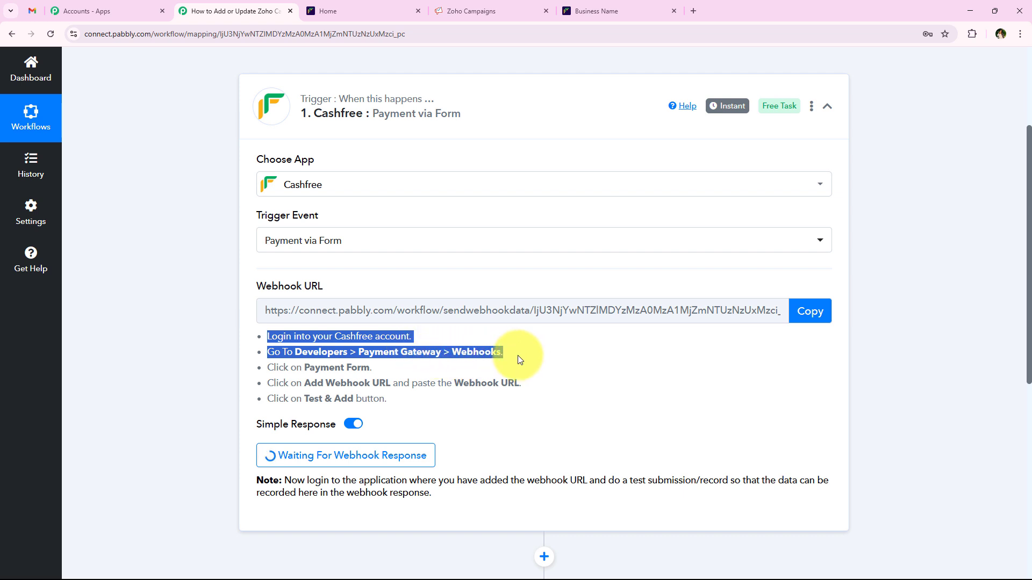
click(272, 421)
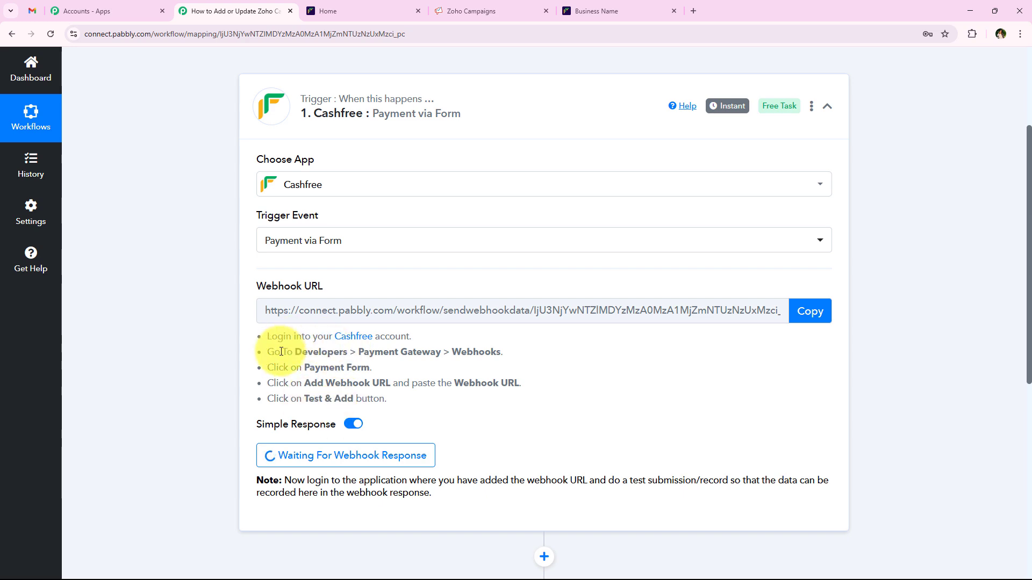
Switch to the Cashfree dashboard and open the Payment Form webhook configuration under the developer settings for Payment Gateway
click(367, 7)
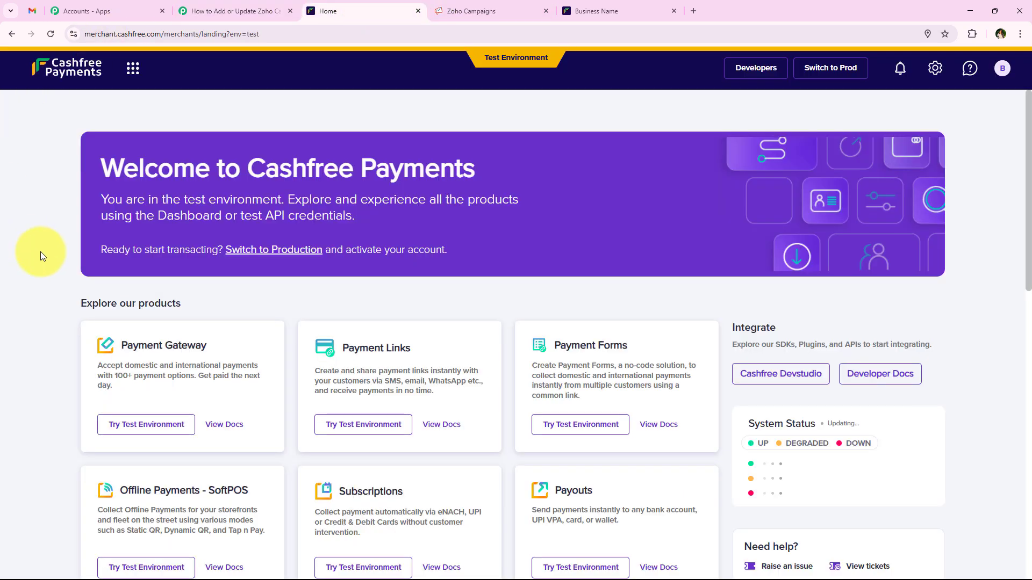
click(740, 72)
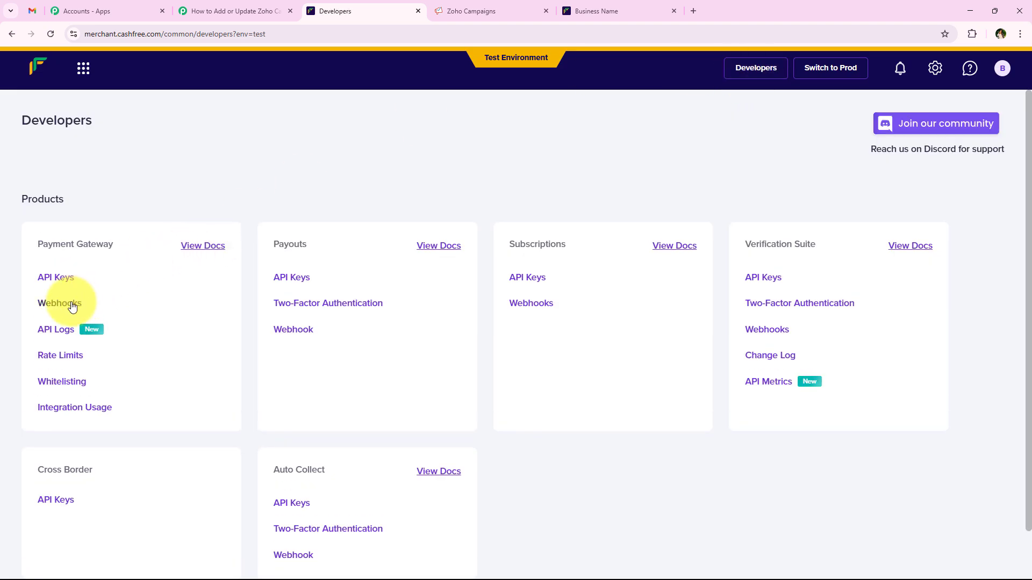
click(72, 304)
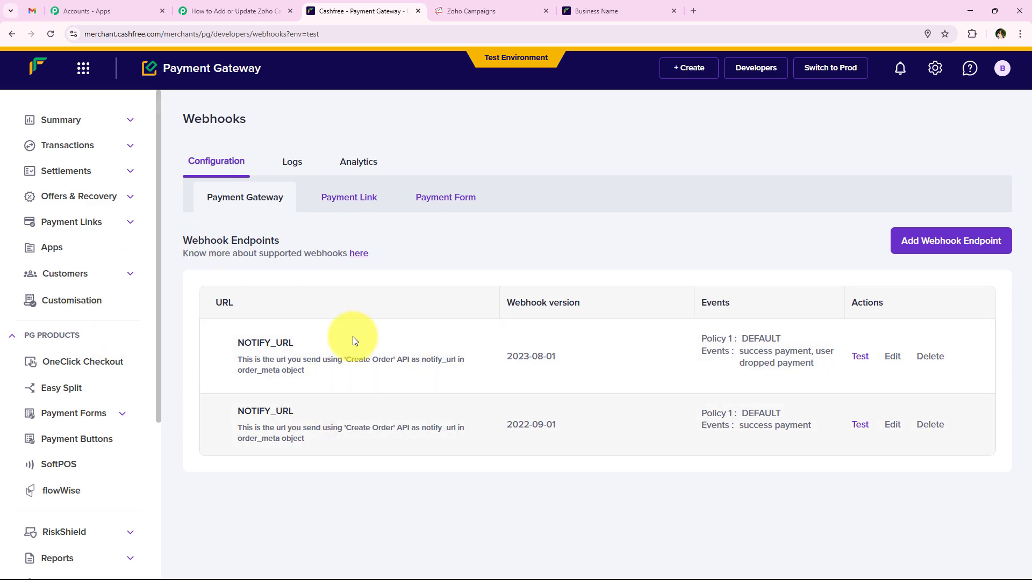
click(478, 207)
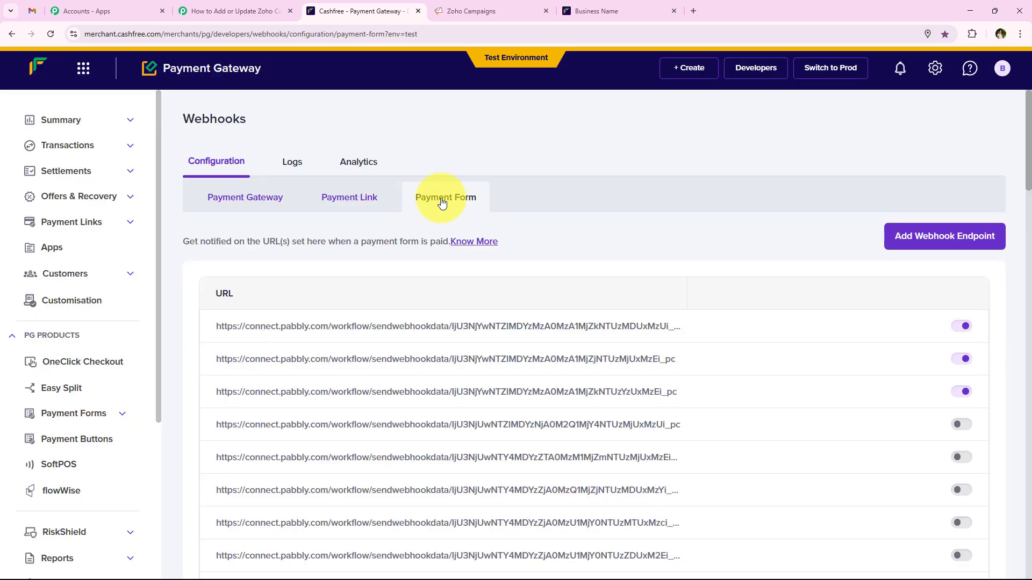
Add a Payment Form webhook endpoint in Cashfree using the copied Pabbly webhook URL, testing it before adding it
click(994, 236)
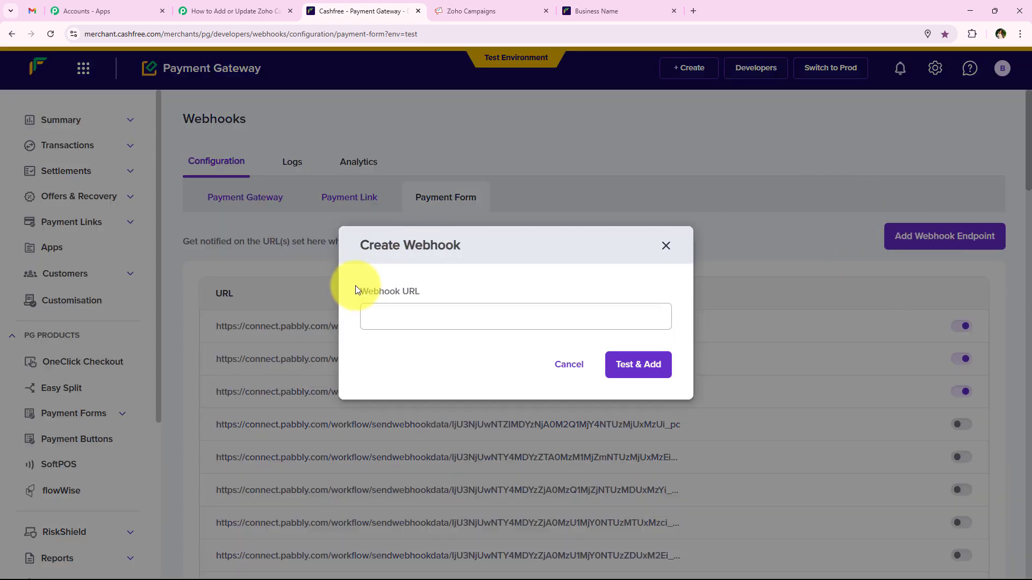
click(424, 321)
right_click(423, 325)
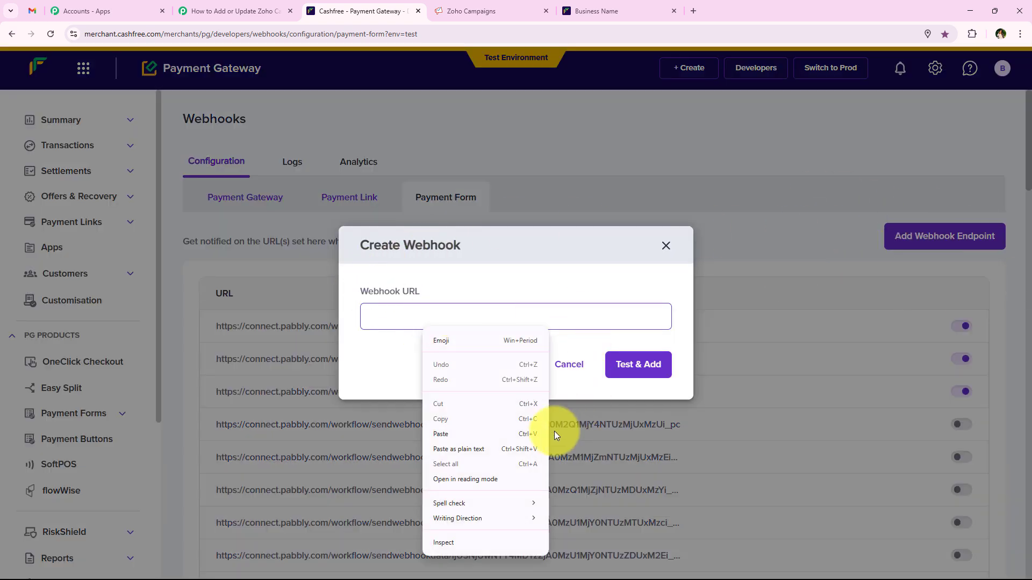
click(514, 435)
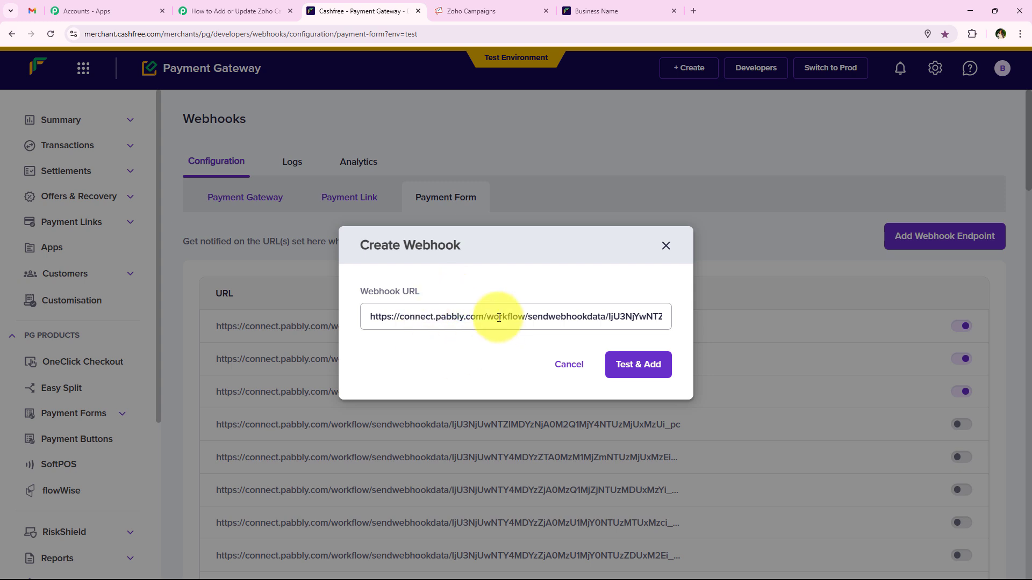
click(646, 370)
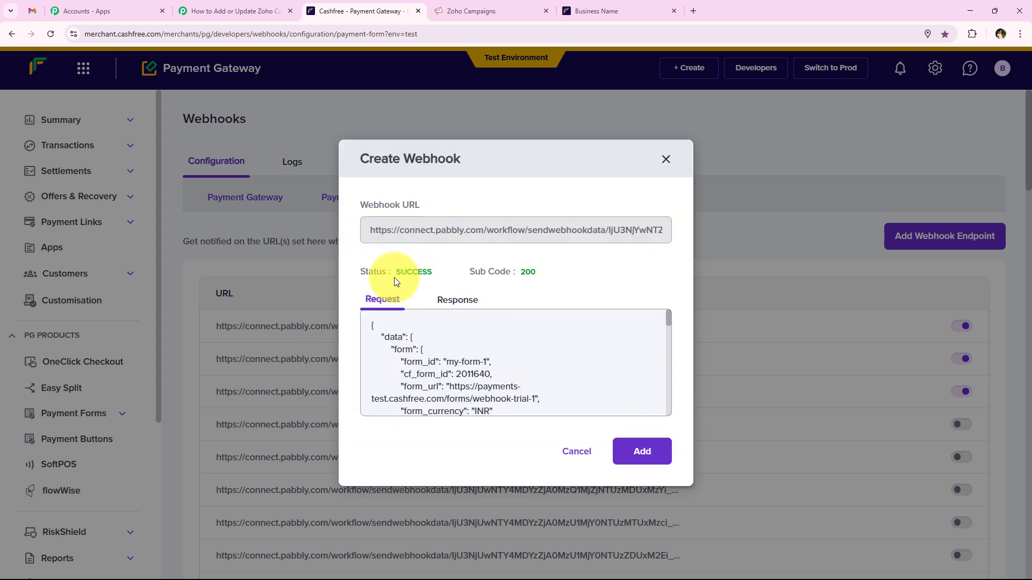
drag(360, 268, 453, 272)
click(453, 273)
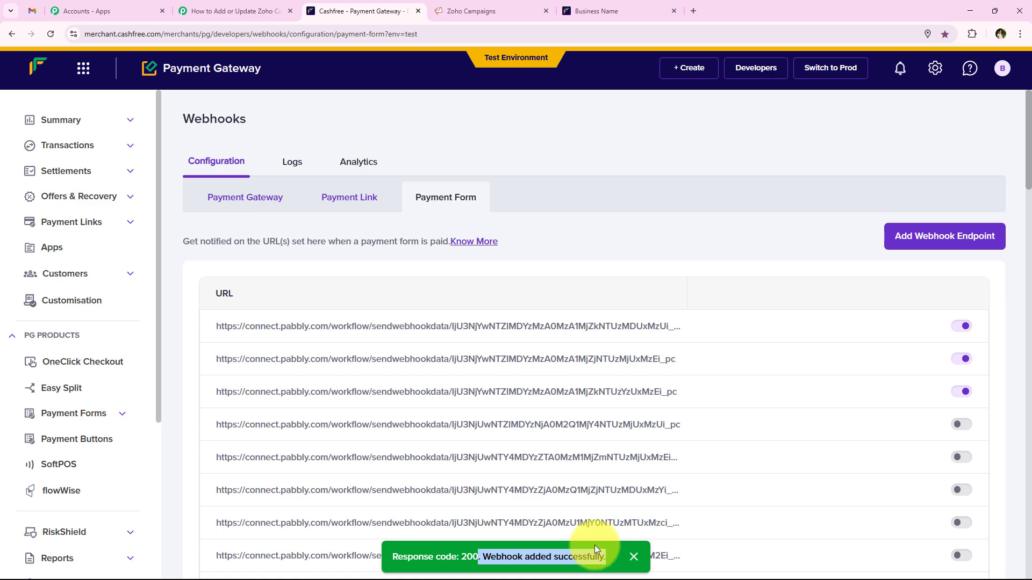
click(594, 195)
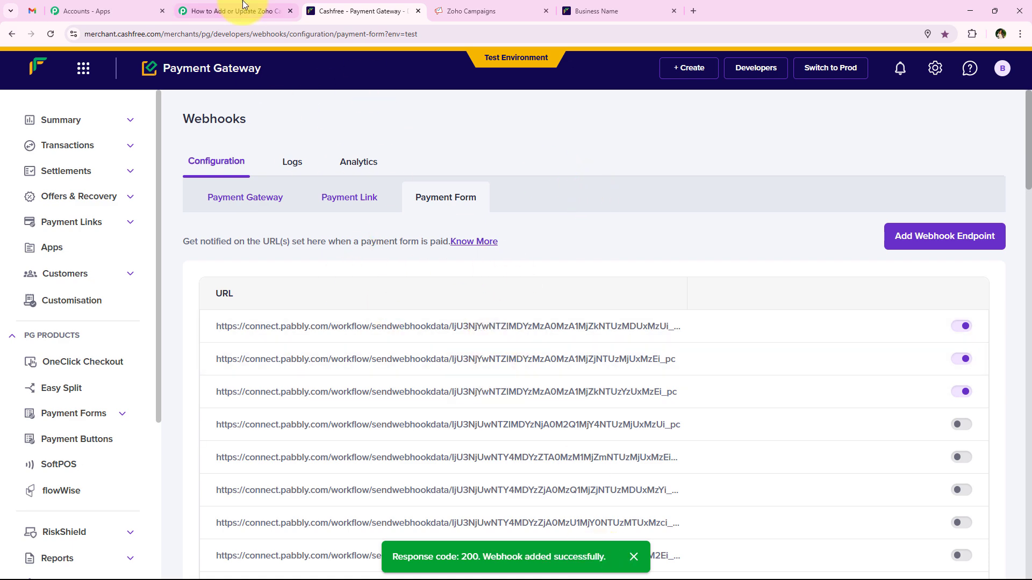
Return to the Pabbly Connect workflow and examine the test response received by the Cashfree trigger
click(231, 11)
scroll(208, 275, down, 5)
scroll(553, 434, down, 1)
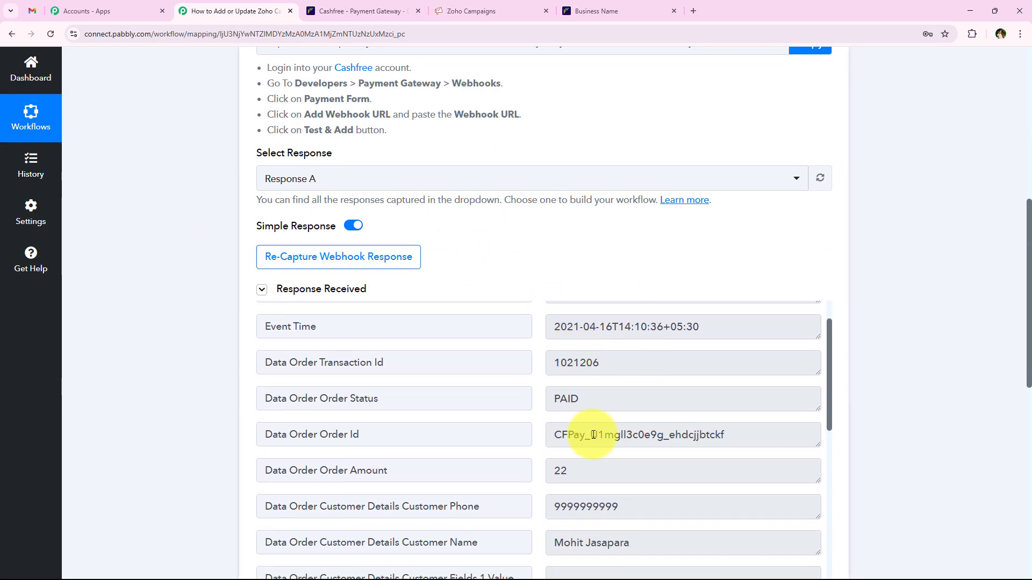
scroll(622, 391, up, 1)
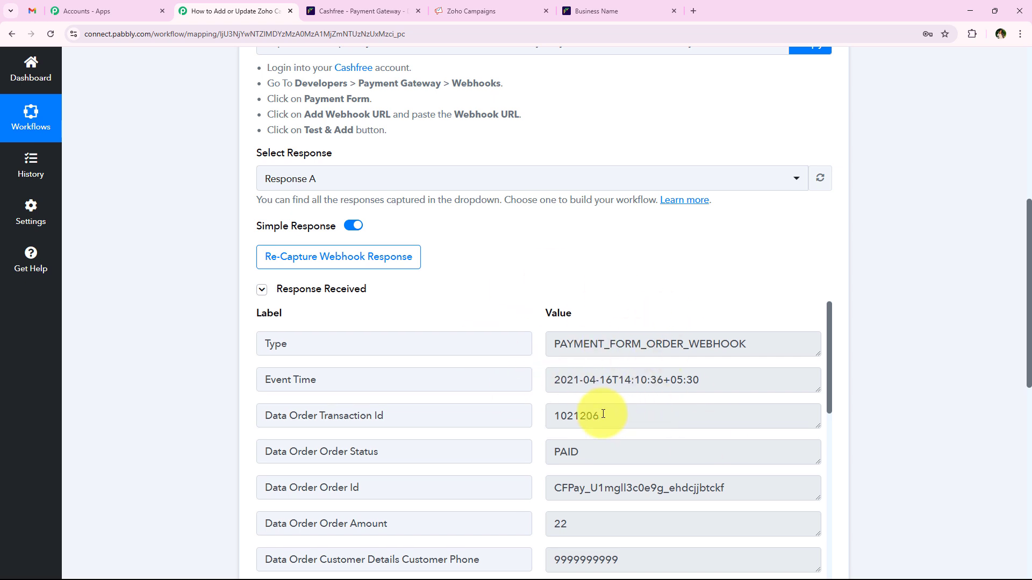
scroll(605, 355, down, 7)
scroll(603, 414, down, 6)
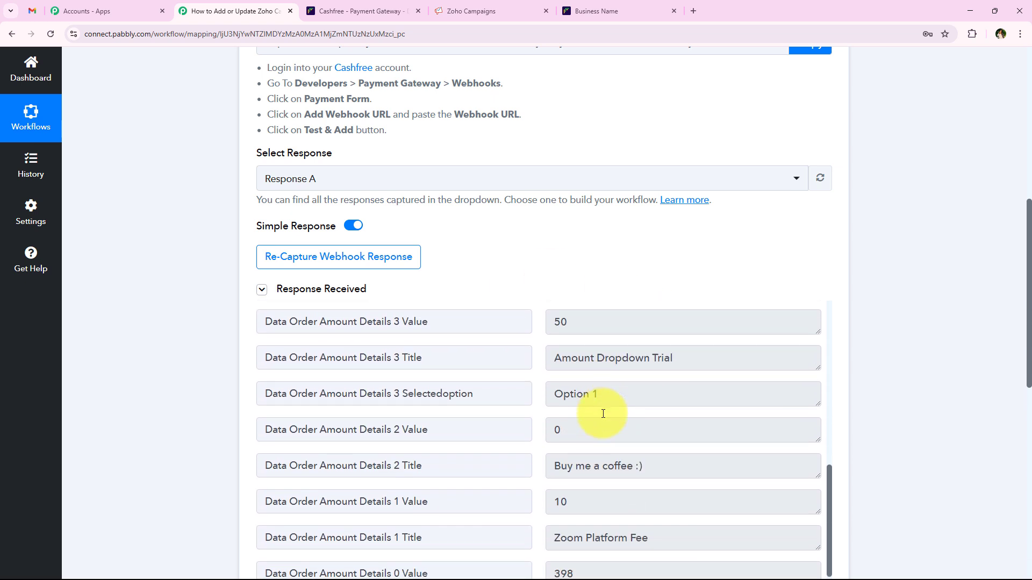
scroll(217, 308, up, 5)
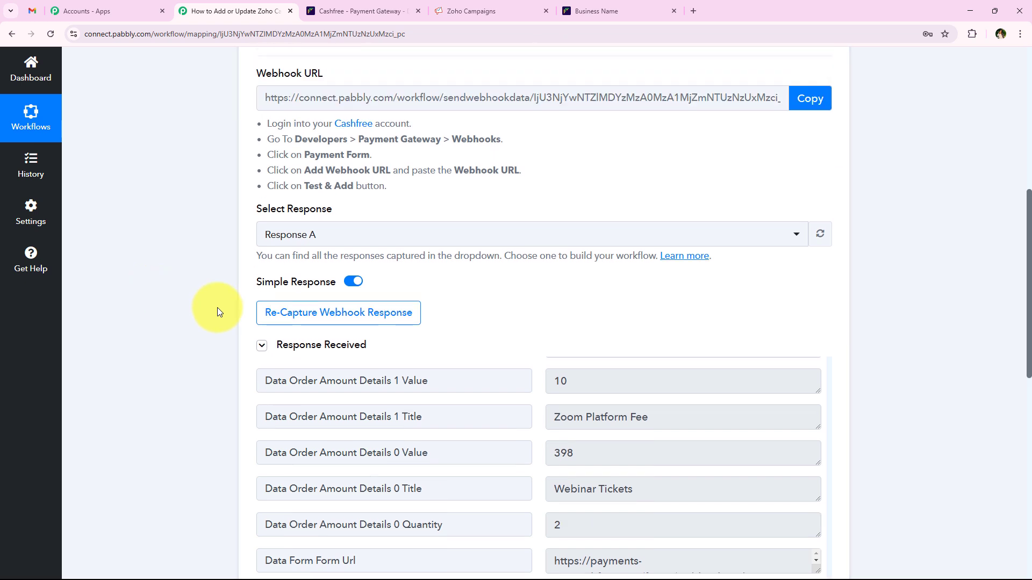
scroll(226, 333, up, 1)
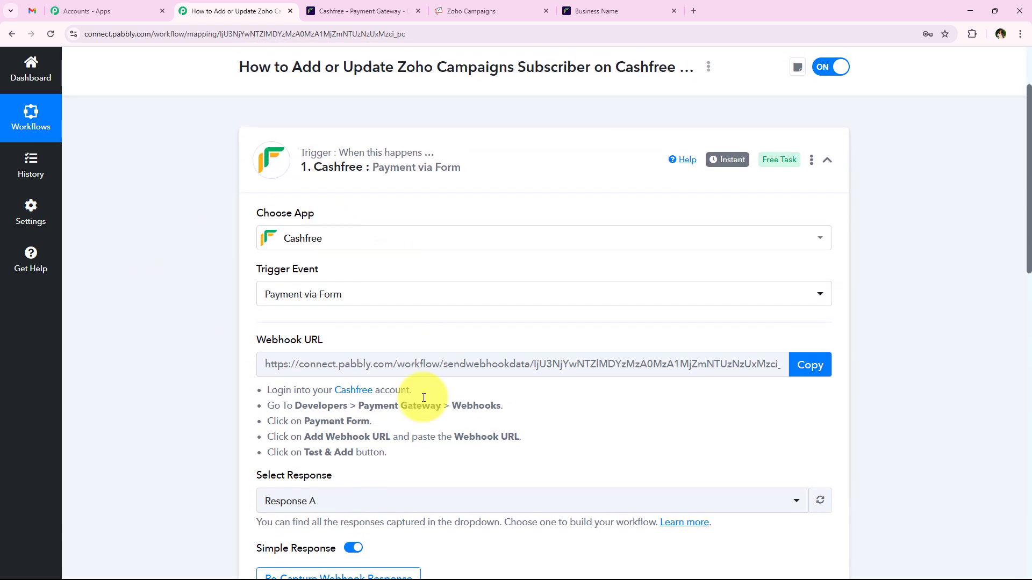
scroll(361, 333, down, 1)
scroll(258, 327, down, 1)
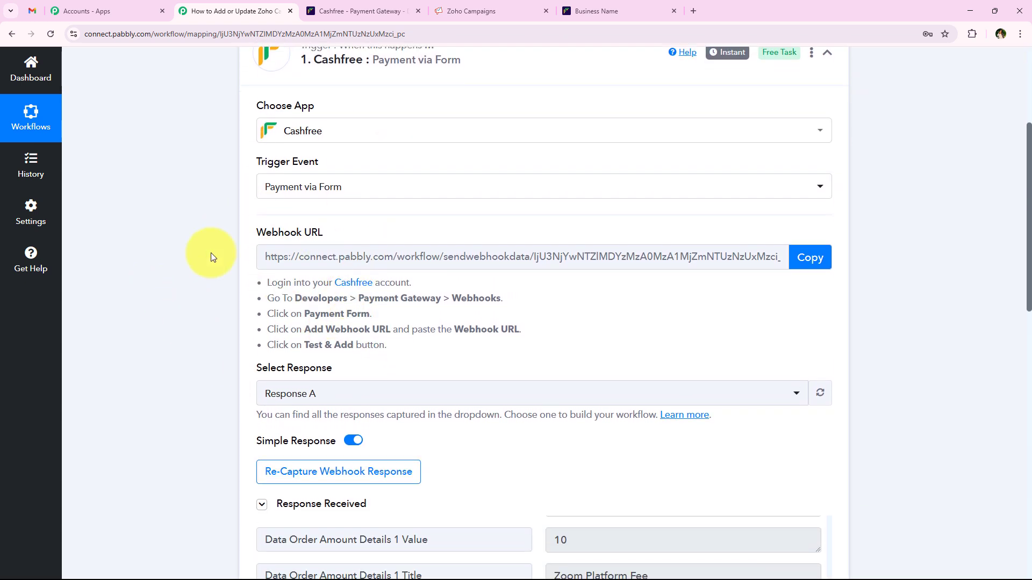
Start recapturing the webhook response for the Cashfree trigger in Pabbly Connect and confirm the recapture
click(650, 9)
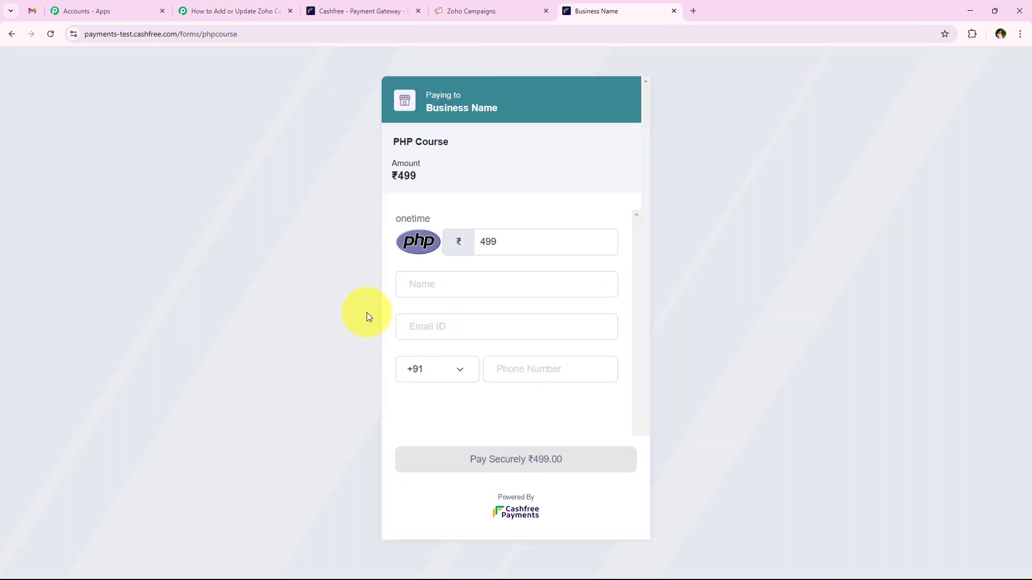
click(249, 17)
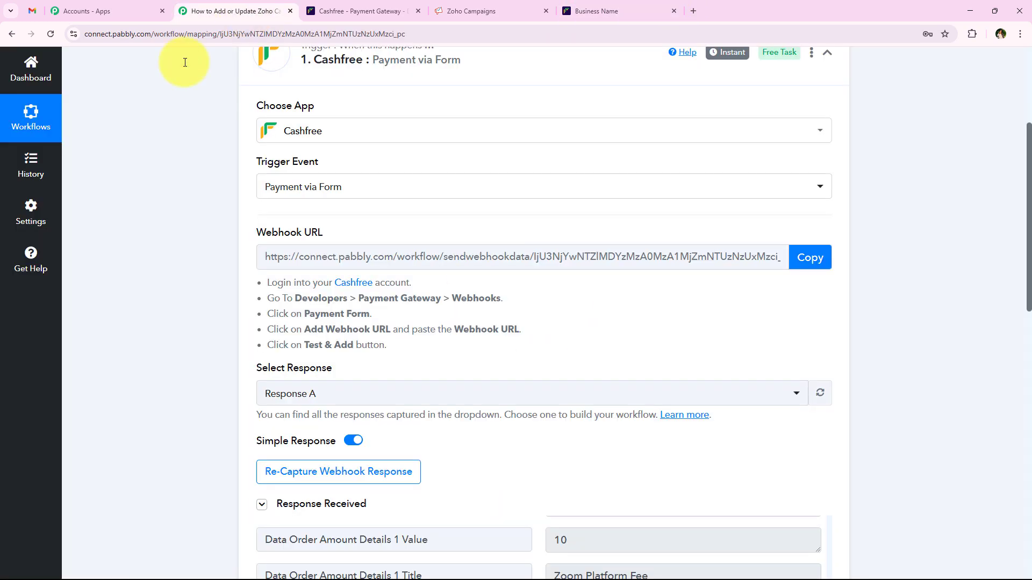
click(586, 9)
click(194, 11)
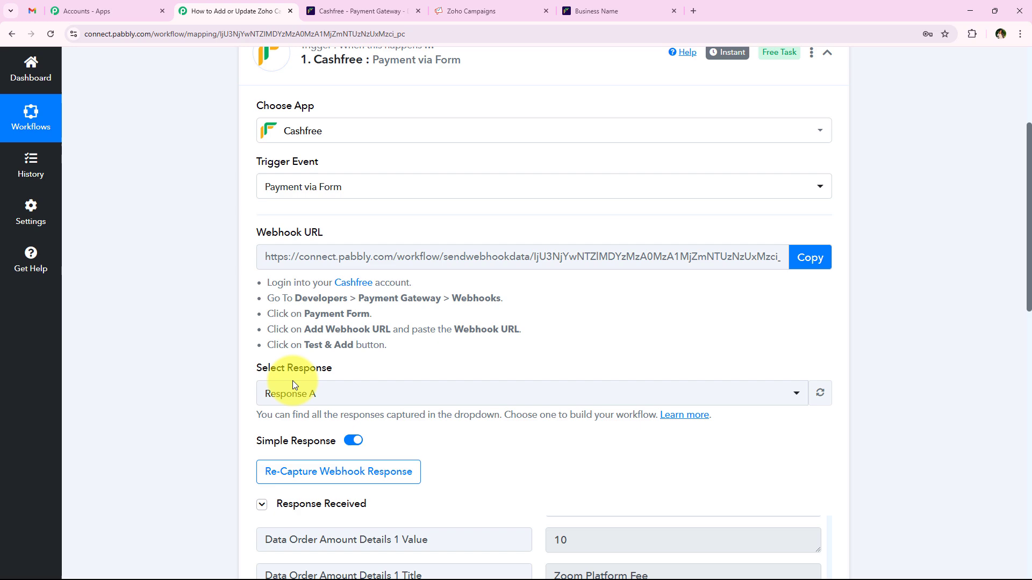
click(308, 472)
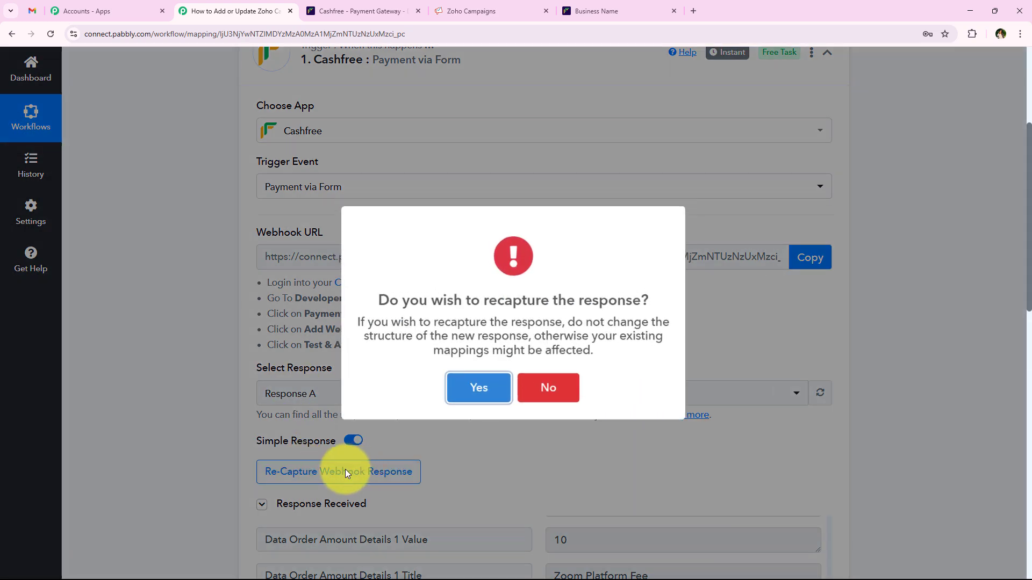
click(474, 387)
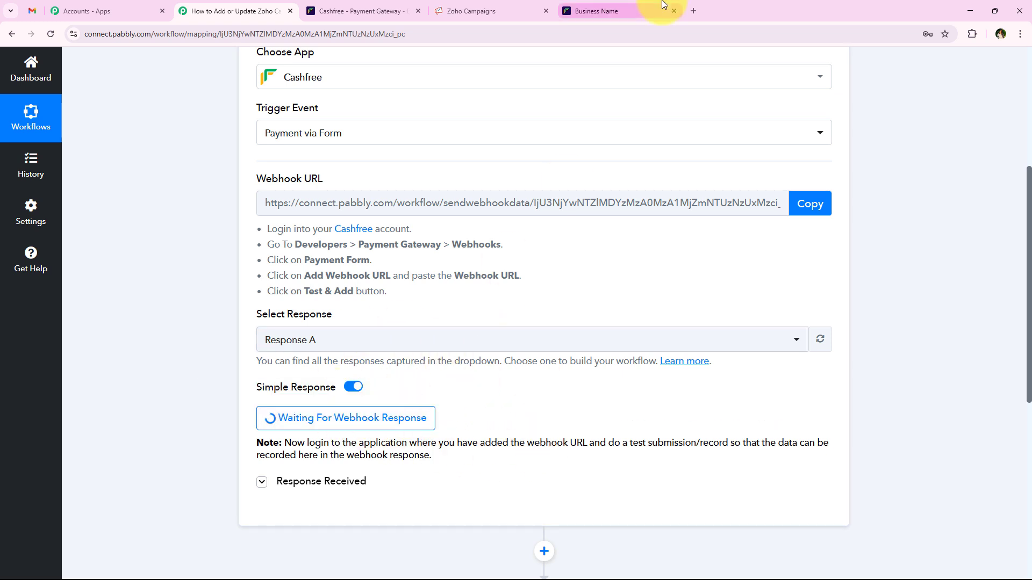
Fill in the PHP Course payment form with the test customer's name, email and phone number, and proceed to the ₹499 checkout
click(645, 10)
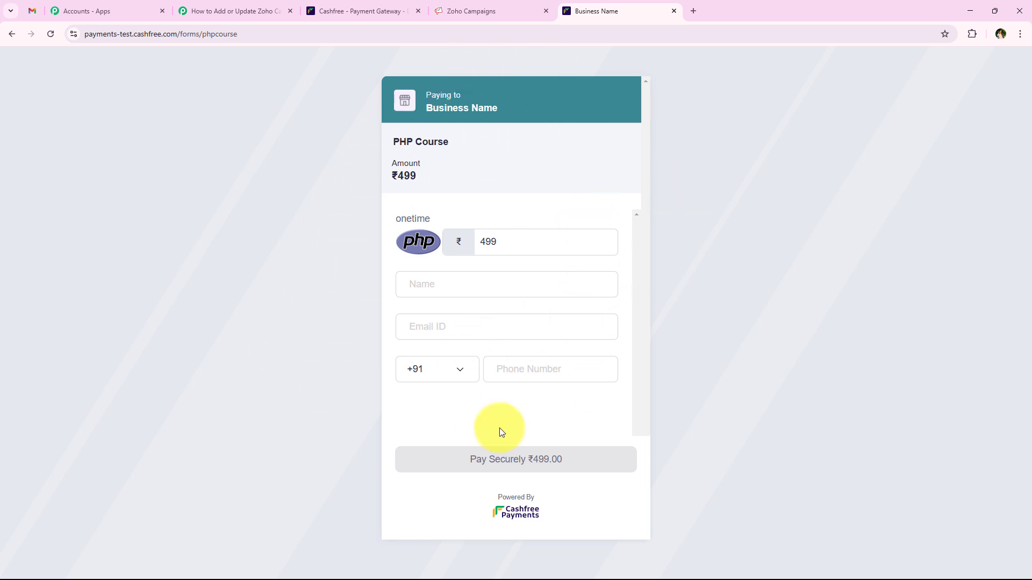
click(444, 292)
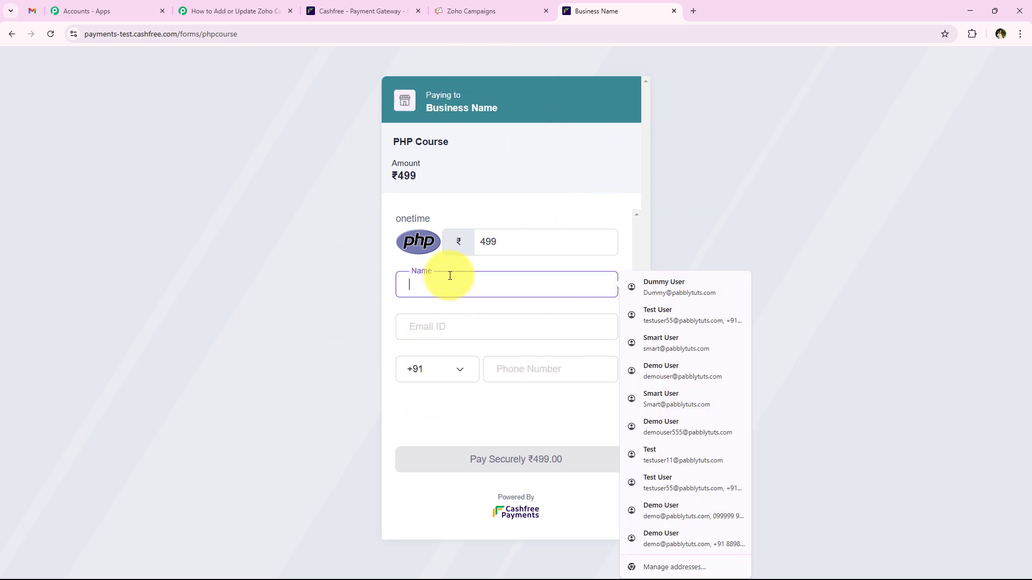
click(340, 276)
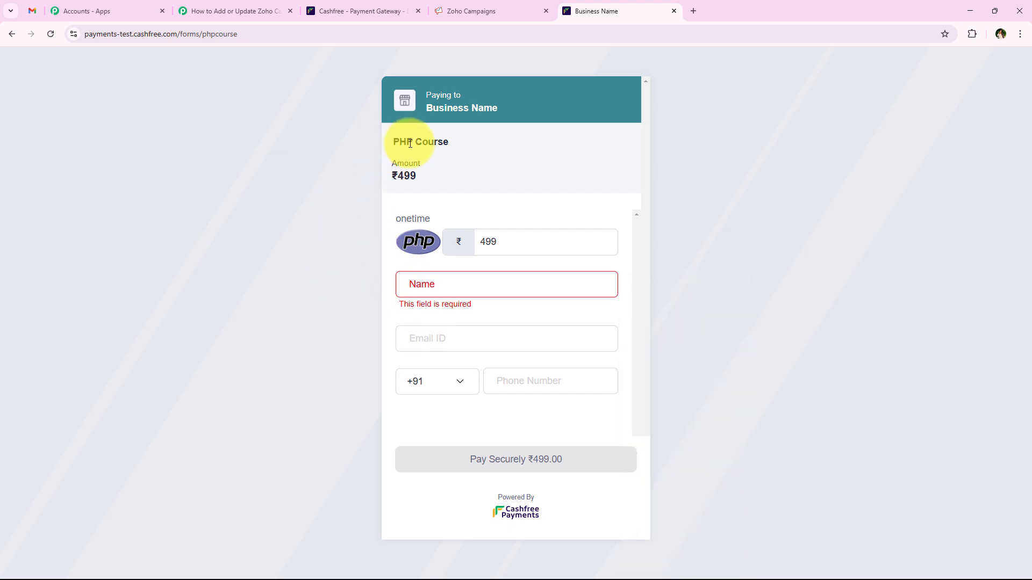
drag(393, 142, 450, 142)
click(414, 282)
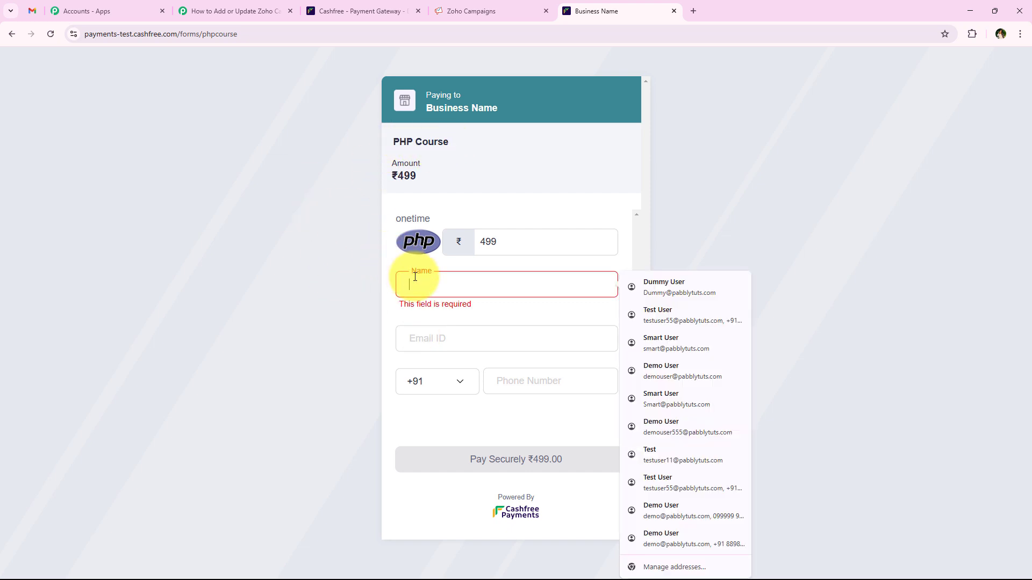
click(694, 317)
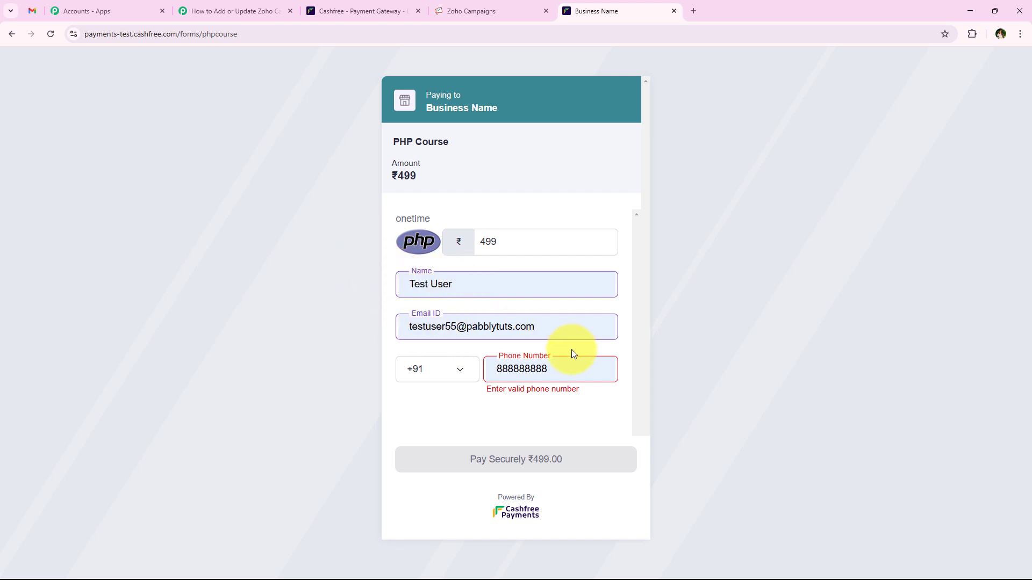
click(582, 369)
text(8)
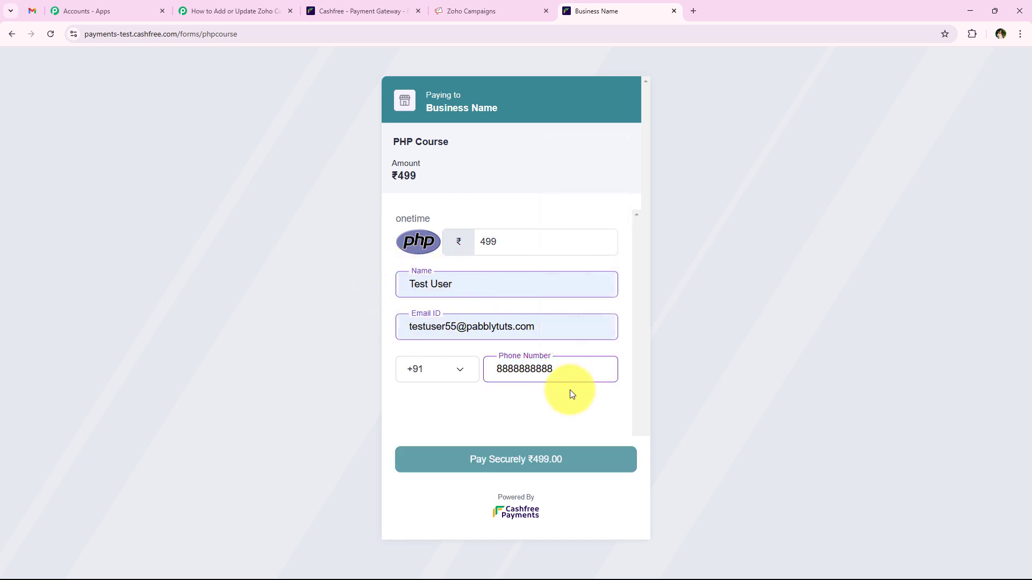
click(566, 470)
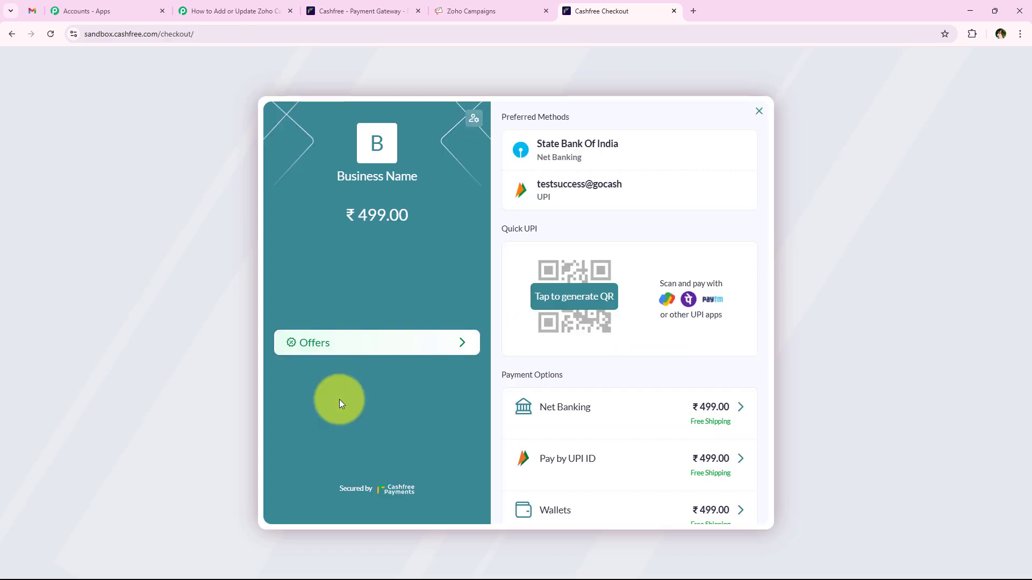
Pay the ₹499 order by UPI ID using the supplied test ID for a successful transaction
scroll(599, 349, down, 2)
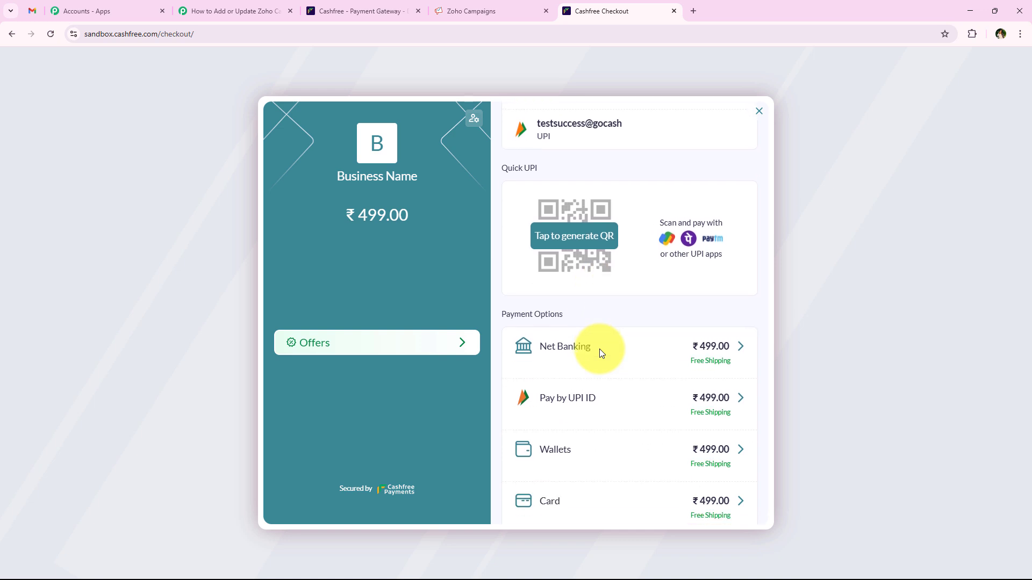
click(563, 365)
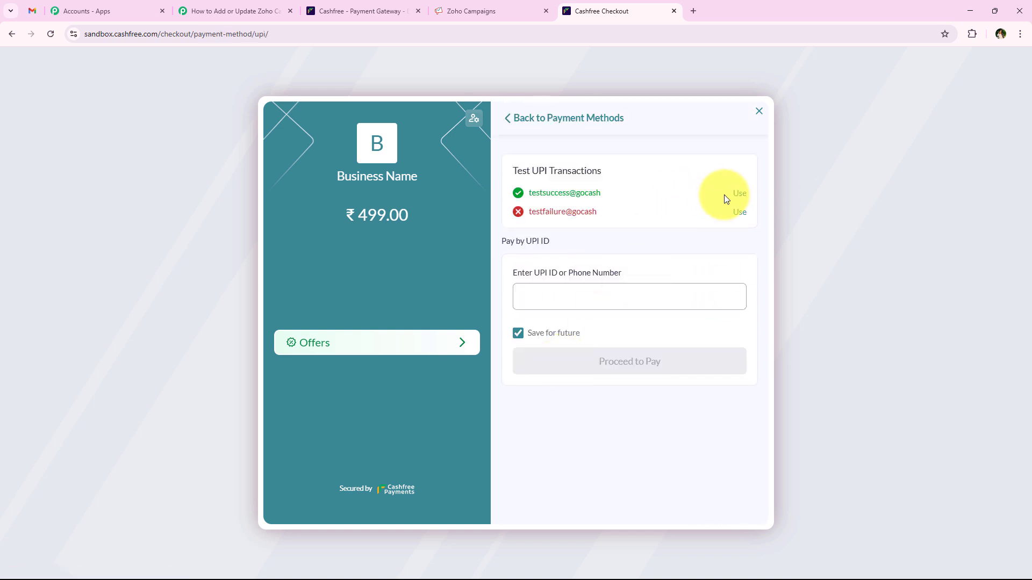
click(740, 195)
click(665, 370)
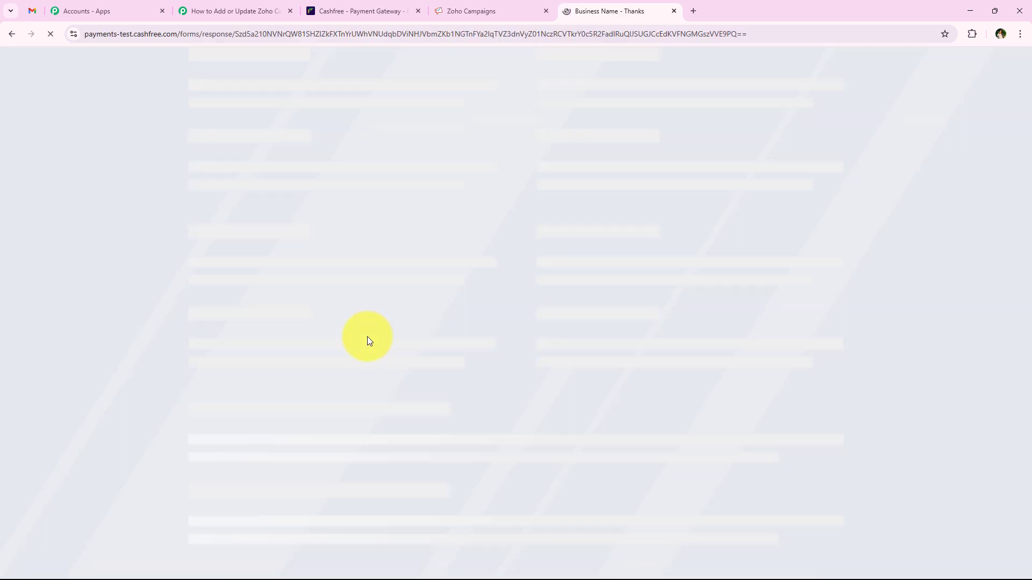
scroll(445, 330, down, 2)
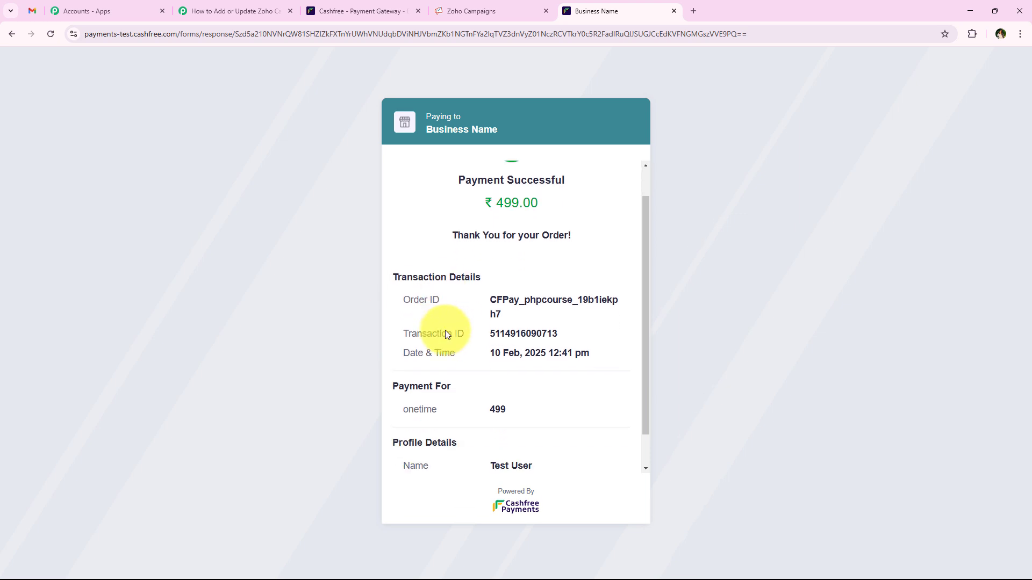
Review the transaction and profile details on the Cashfree payment confirmation page
scroll(446, 334, down, 1)
drag(486, 427, 576, 463)
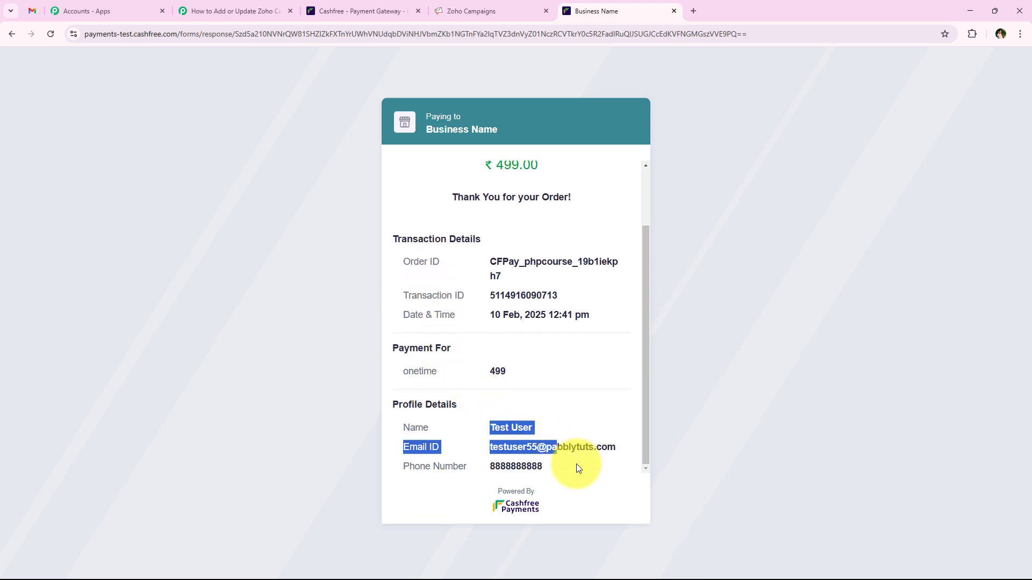
click(569, 462)
scroll(498, 356, up, 1)
scroll(499, 357, up, 1)
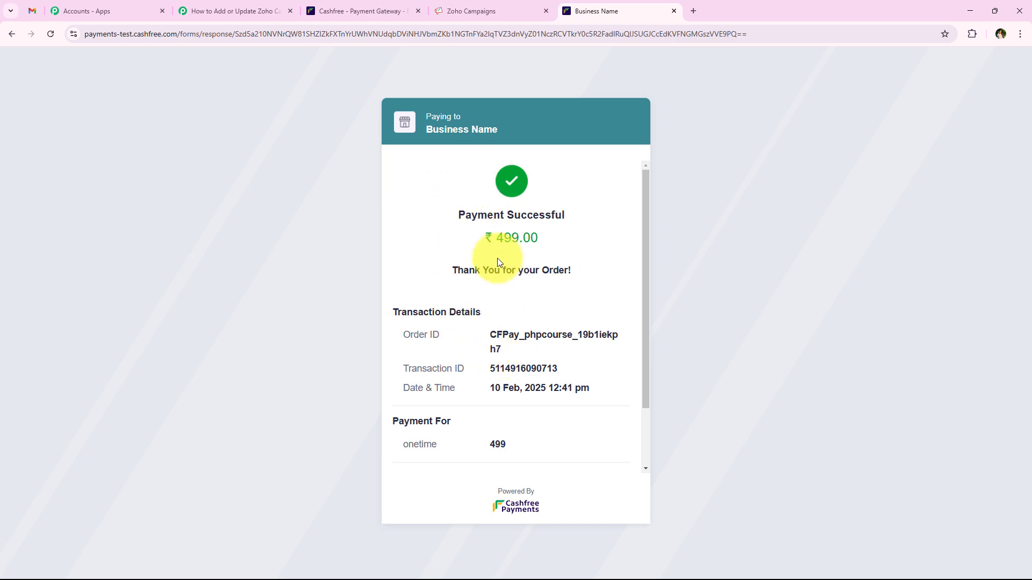
Return to the Pabbly Connect workflow and examine the customer name, phone and email in the Cashfree trigger's captured response
click(258, 13)
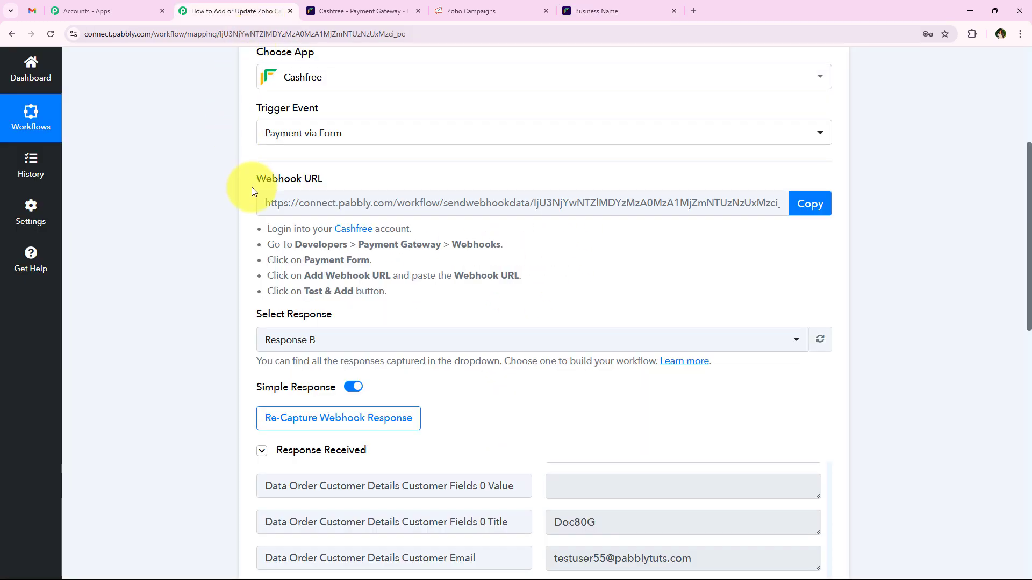
scroll(253, 196, down, 5)
scroll(581, 383, up, 3)
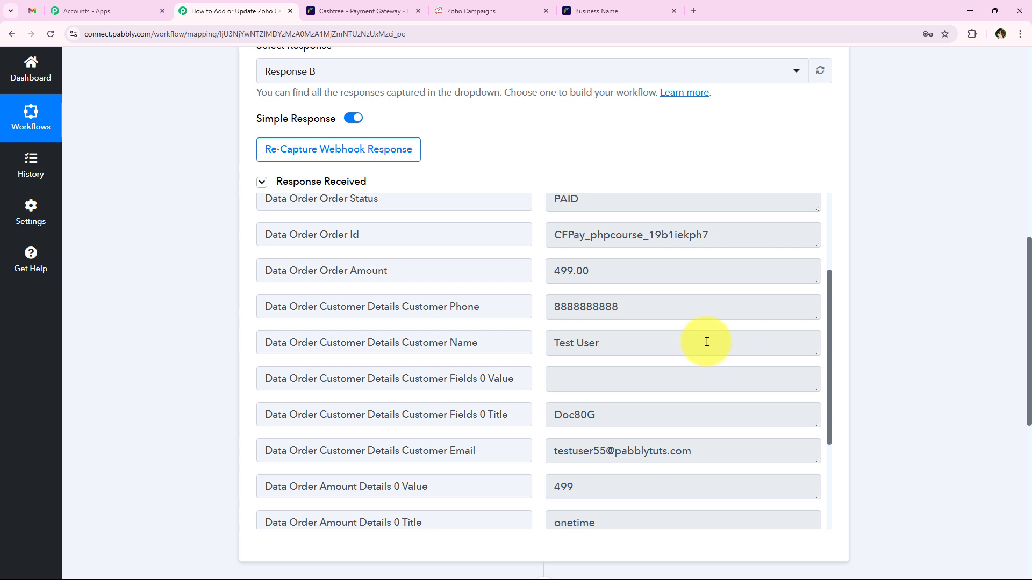
click(553, 344)
drag(552, 344, 599, 344)
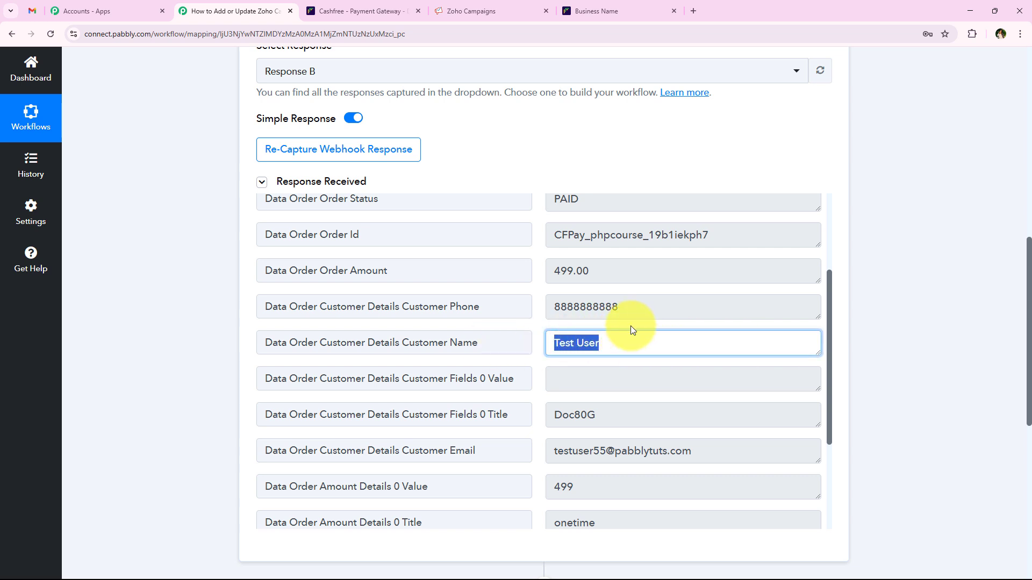
double_click(637, 308)
drag(693, 451, 410, 429)
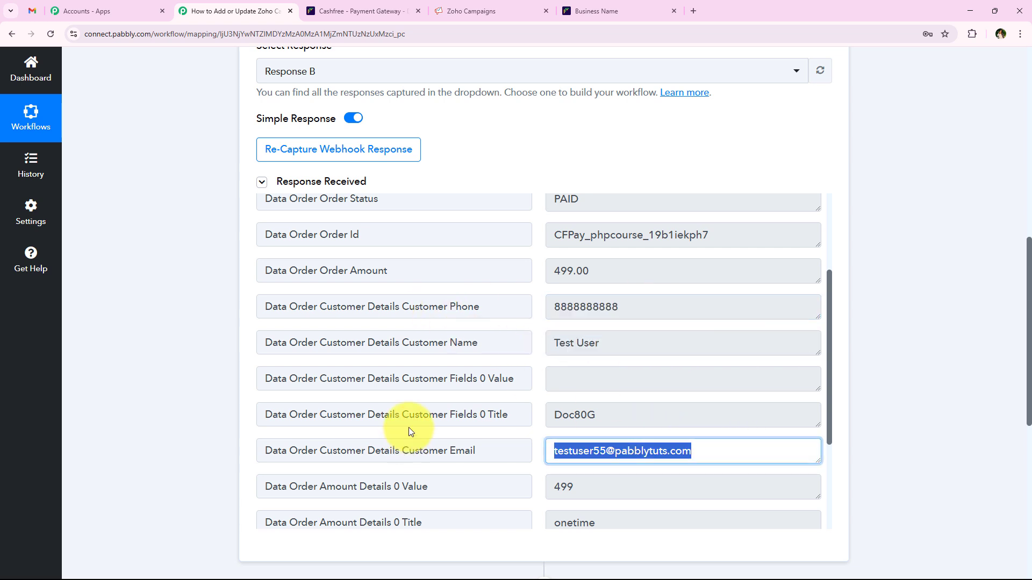
scroll(272, 430, up, 3)
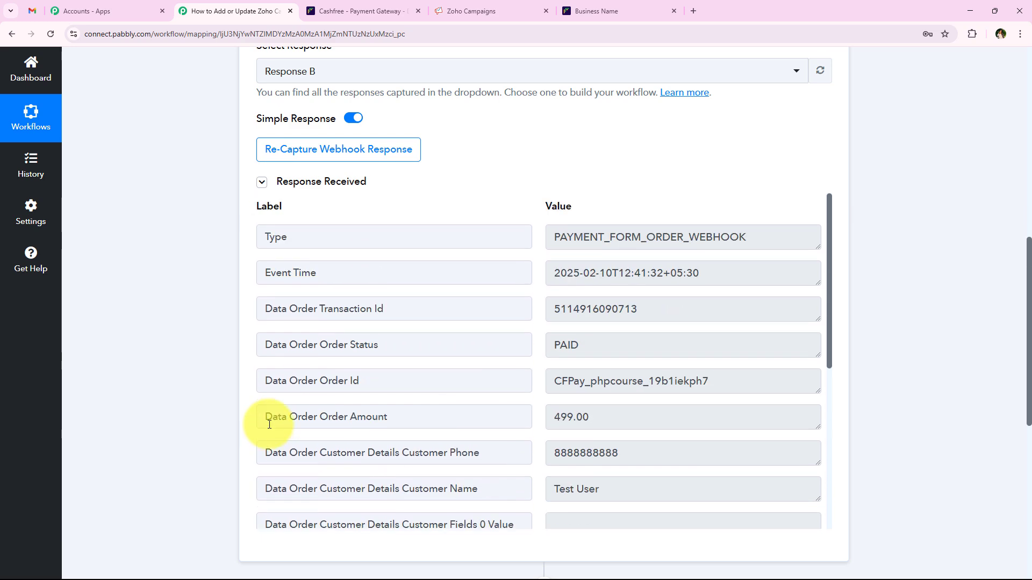
scroll(225, 291, up, 8)
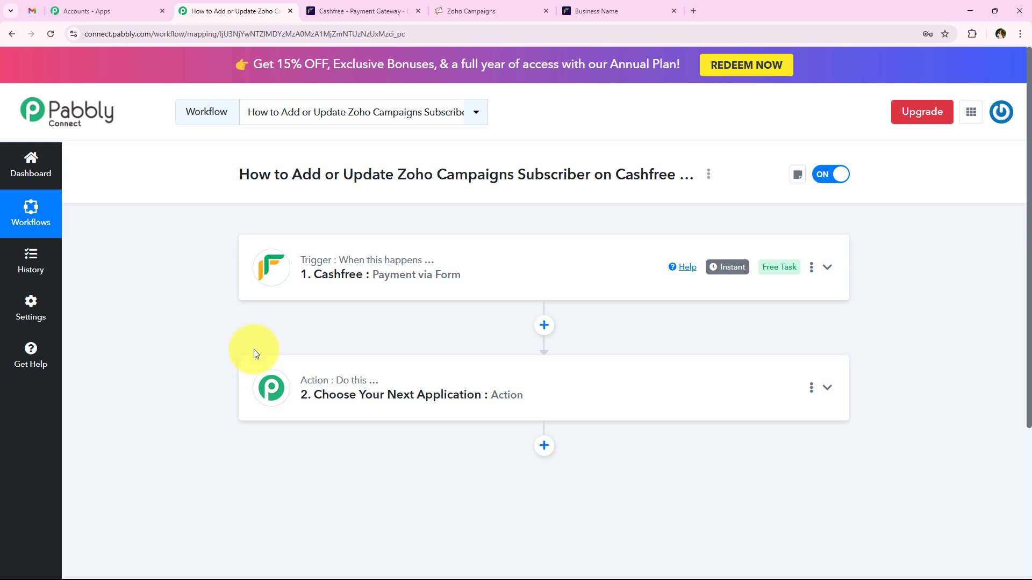
Set the workflow's action app to Zoho Campaigns with the Add/Update Subscriber event
drag(294, 175, 684, 176)
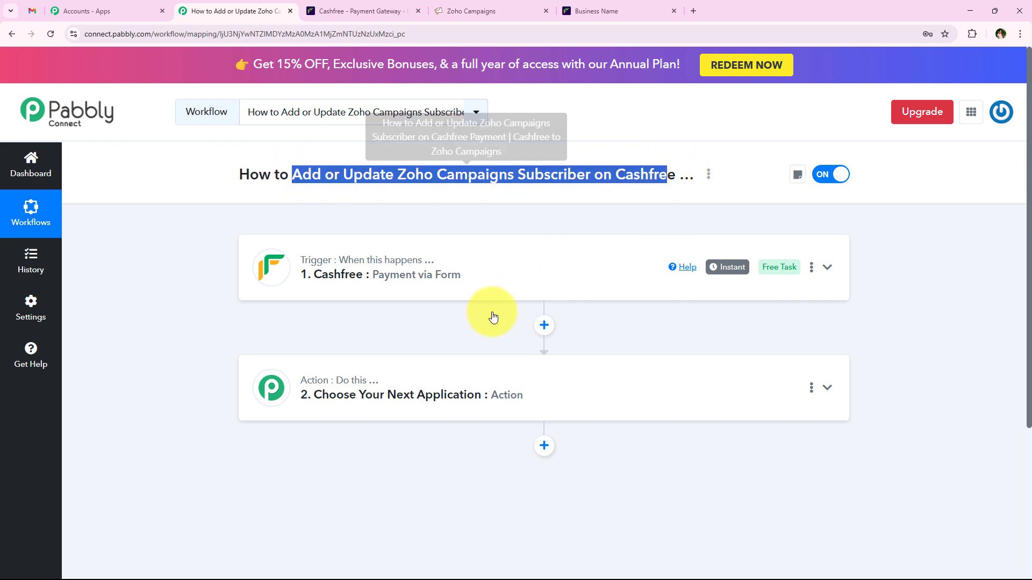
click(365, 395)
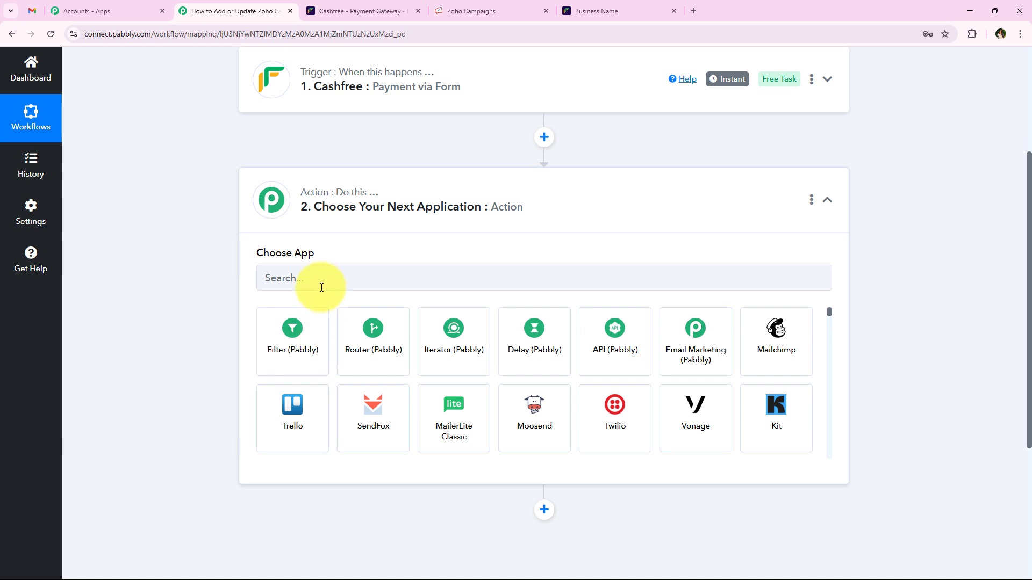
click(317, 284)
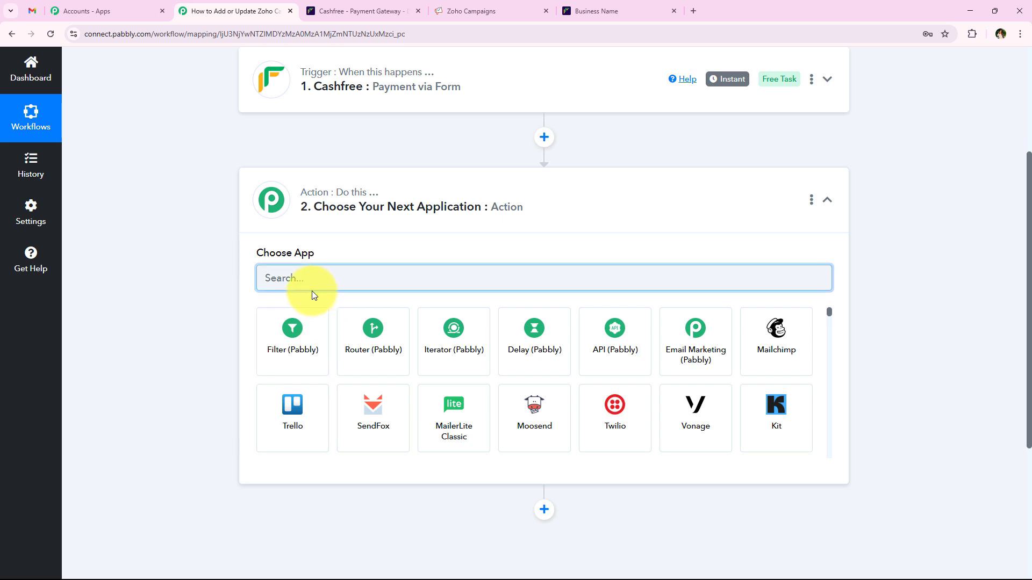
text(Zo)
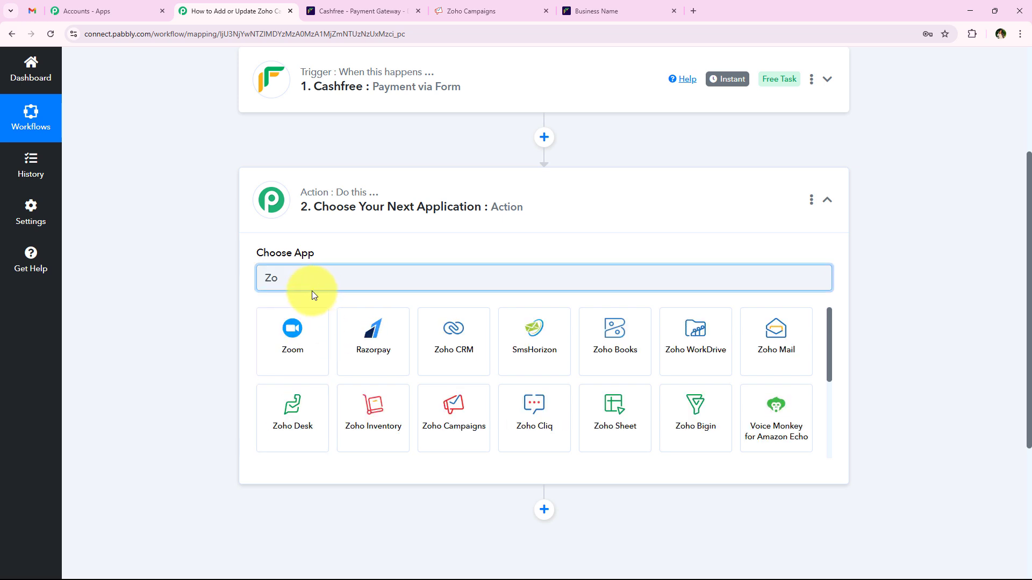
text(ho Ca)
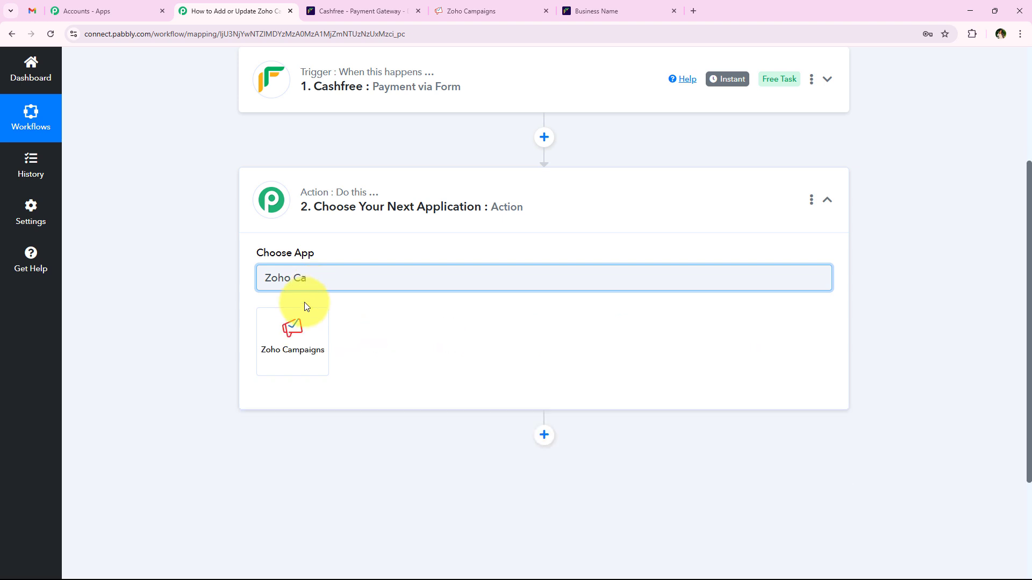
click(300, 332)
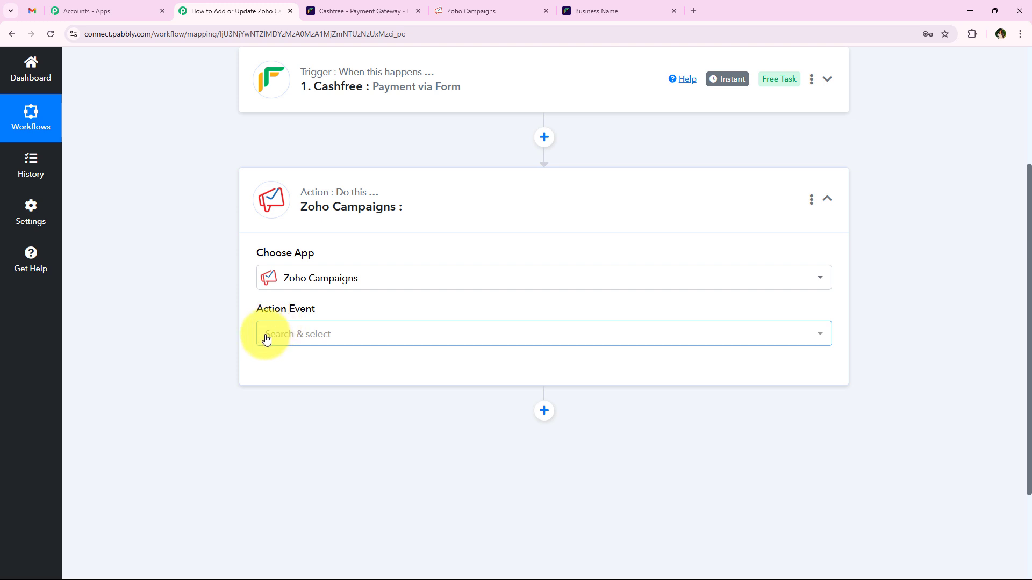
click(268, 335)
click(312, 153)
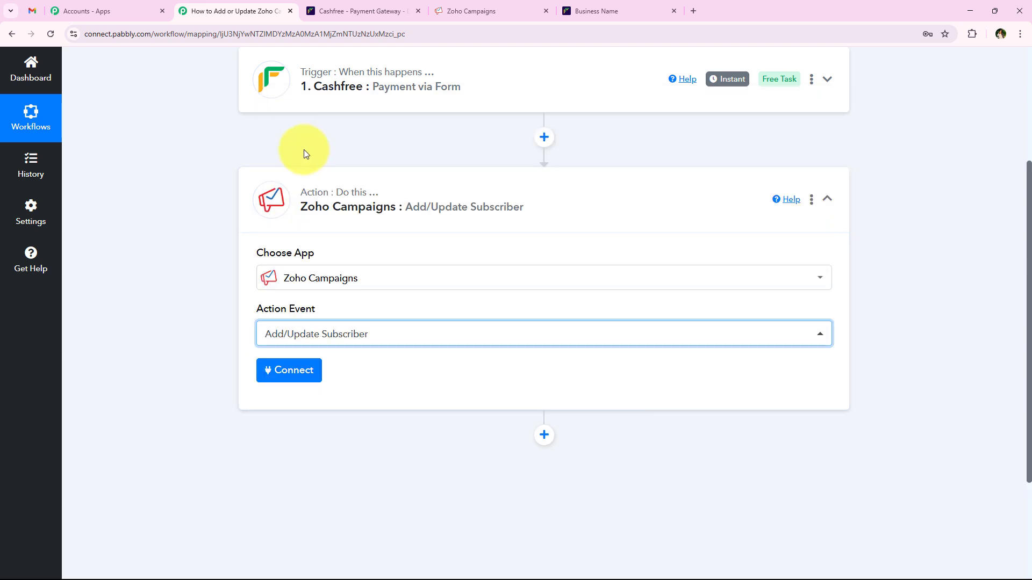
Start a new Zoho Campaigns connection named Zoho Campaigns #5 and read the account domain options
click(303, 381)
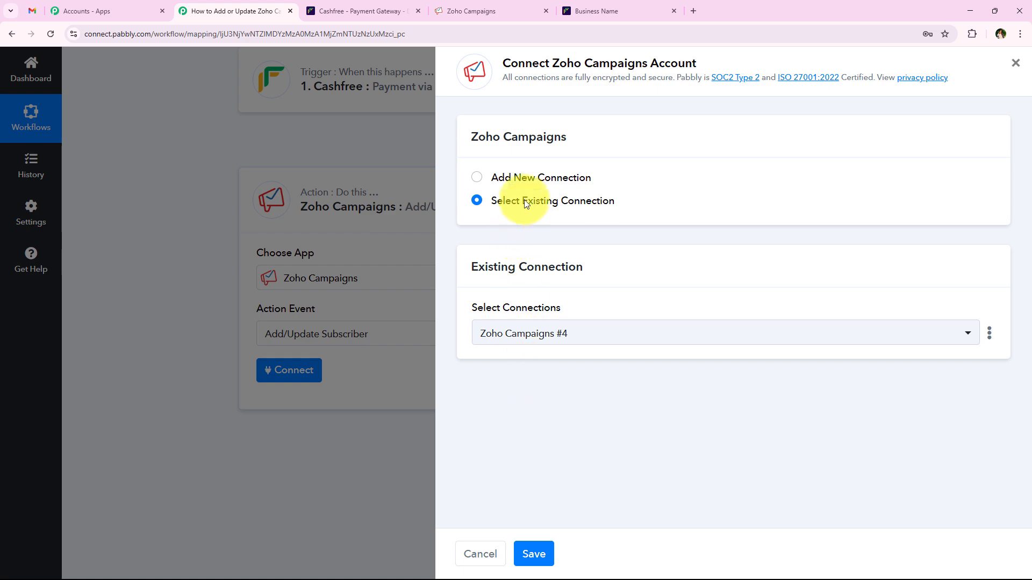
click(533, 181)
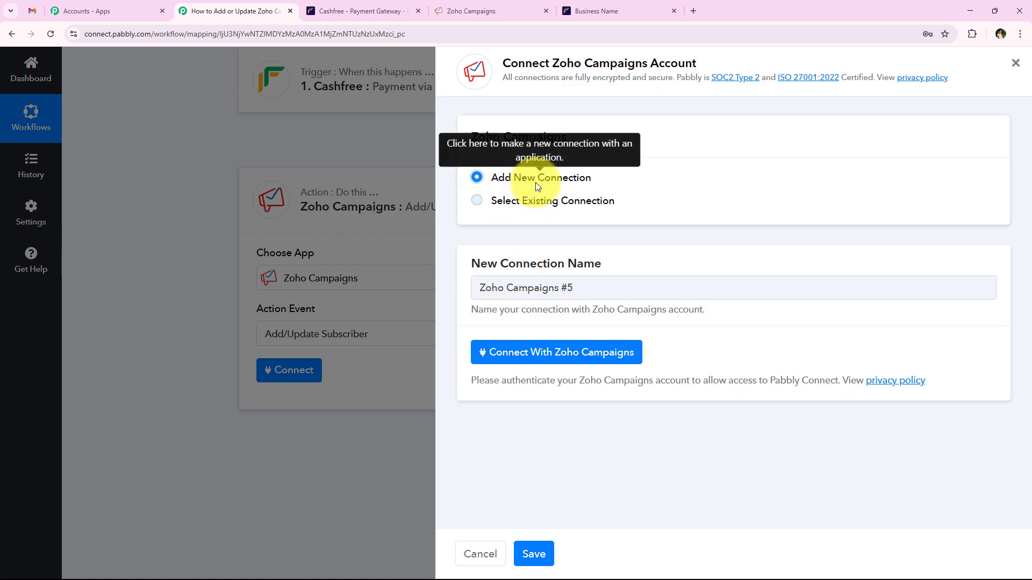
click(581, 352)
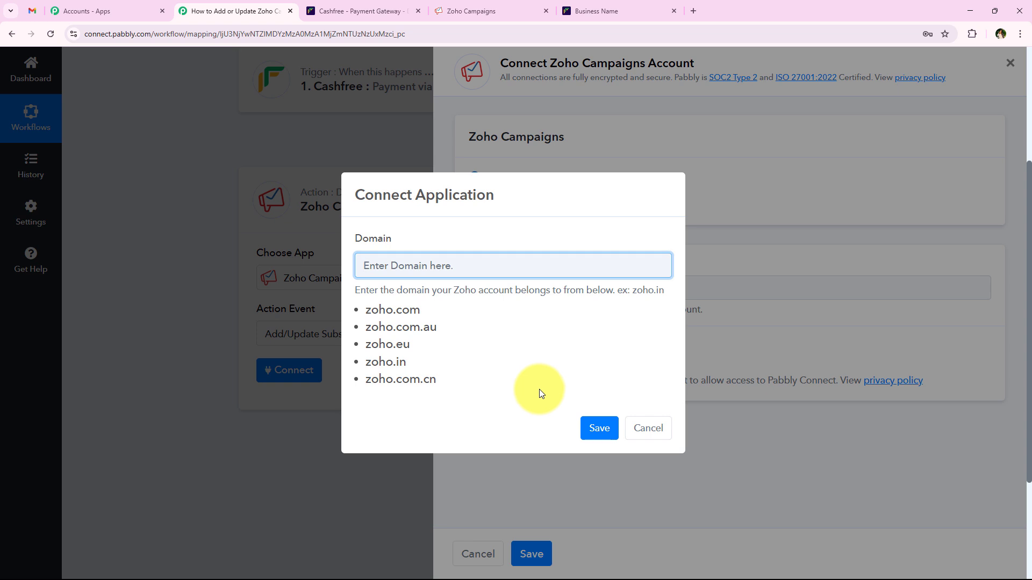
click(364, 319)
drag(346, 292, 612, 290)
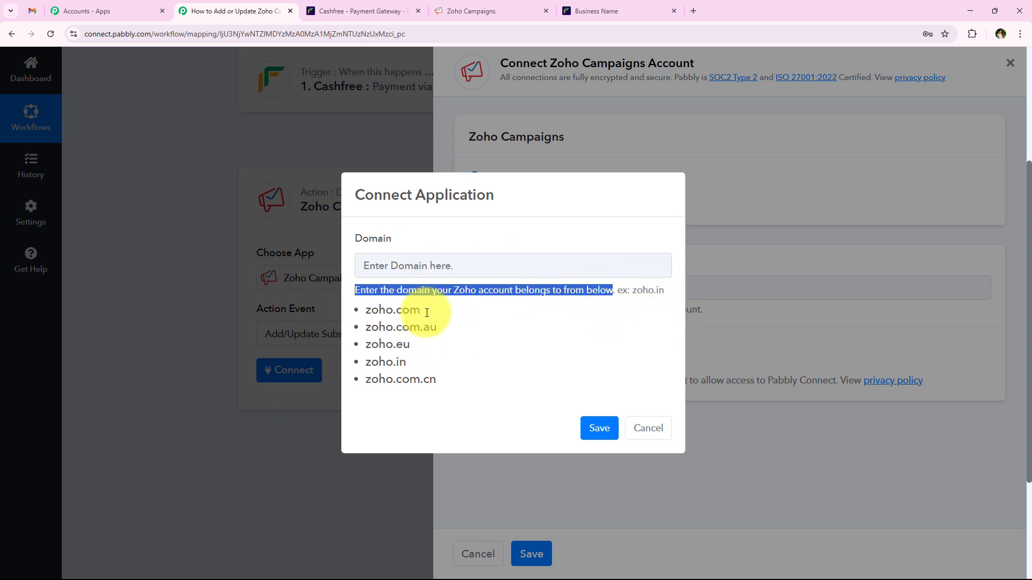
click(506, 340)
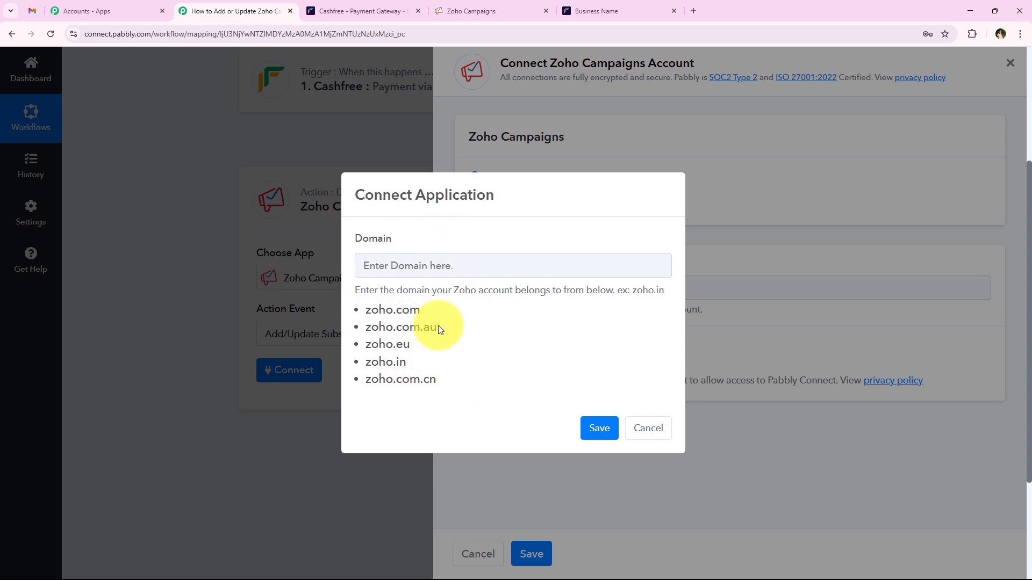
Switch to Zoho Campaigns and copy the zoho.in domain from its web address
click(442, 7)
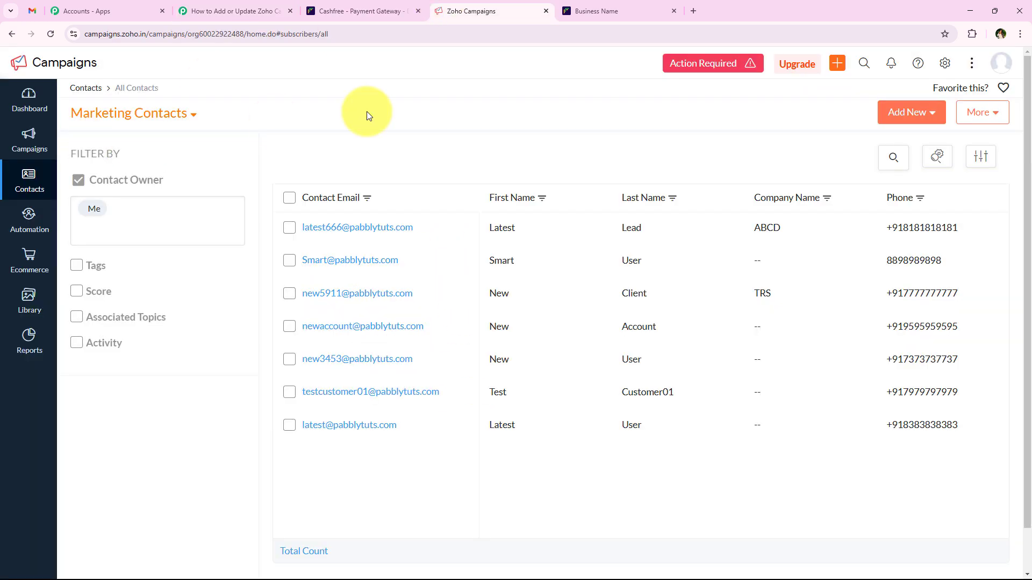
double_click(129, 34)
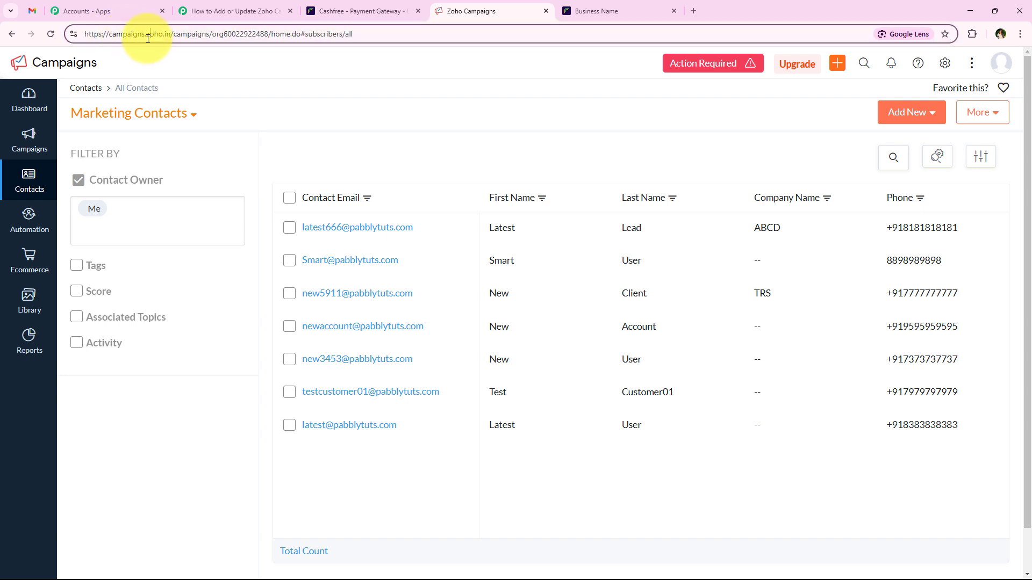
drag(146, 34, 170, 35)
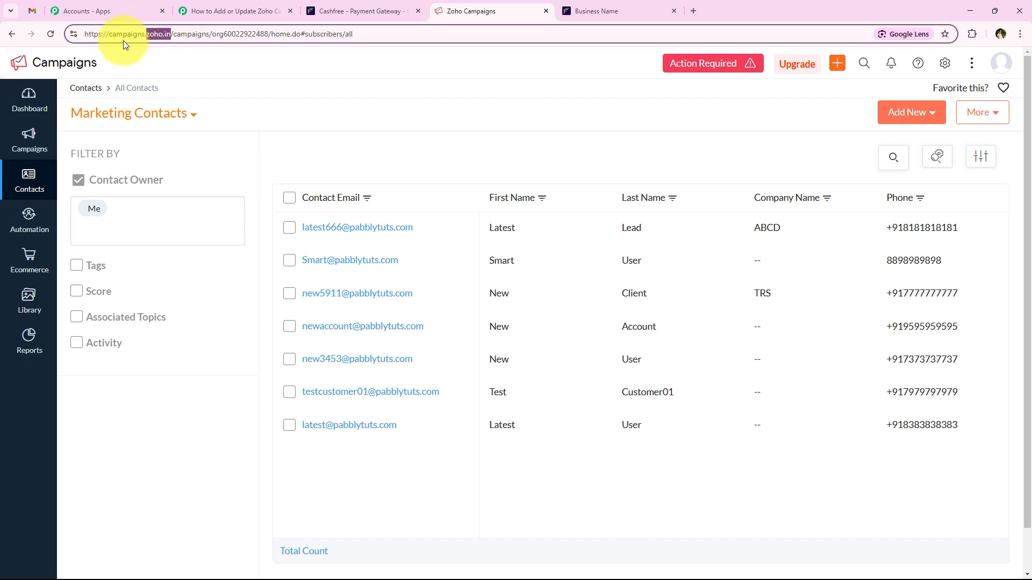
right_click(159, 30)
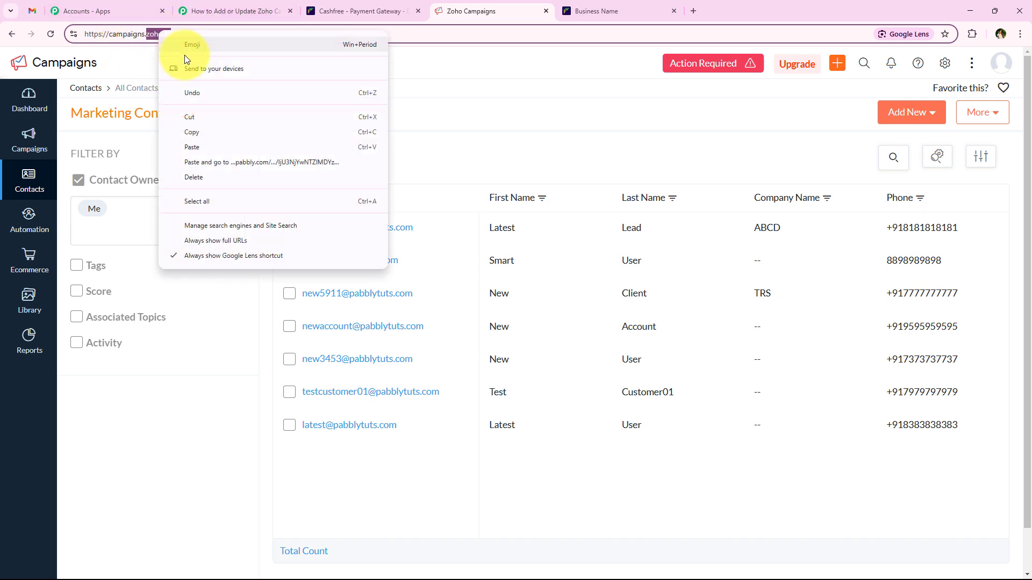
click(206, 124)
click(256, 79)
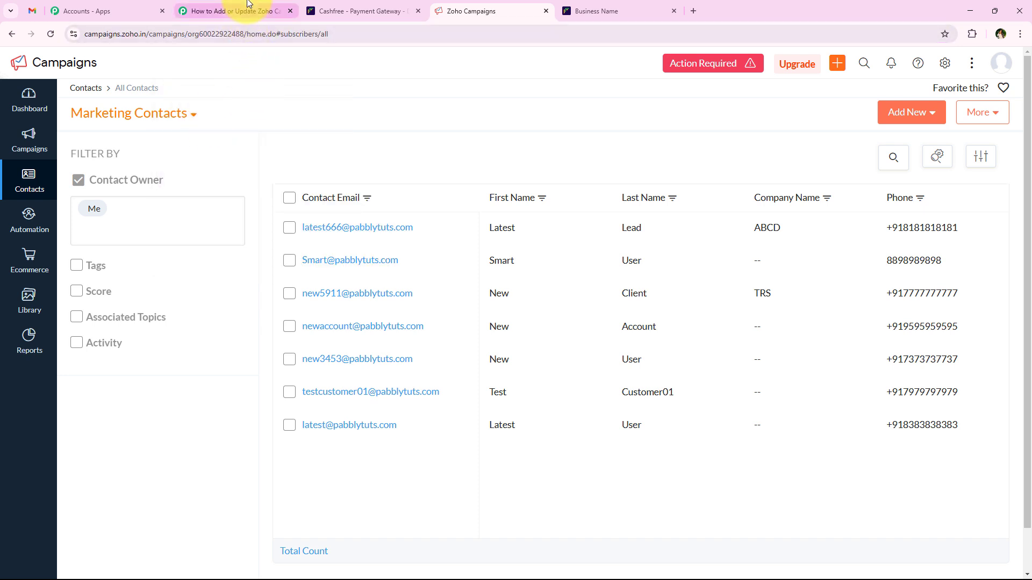
Return to Pabbly Connect, enter zoho.in as the Zoho account's domain and save it
click(231, 11)
click(382, 265)
right_click(381, 264)
click(436, 365)
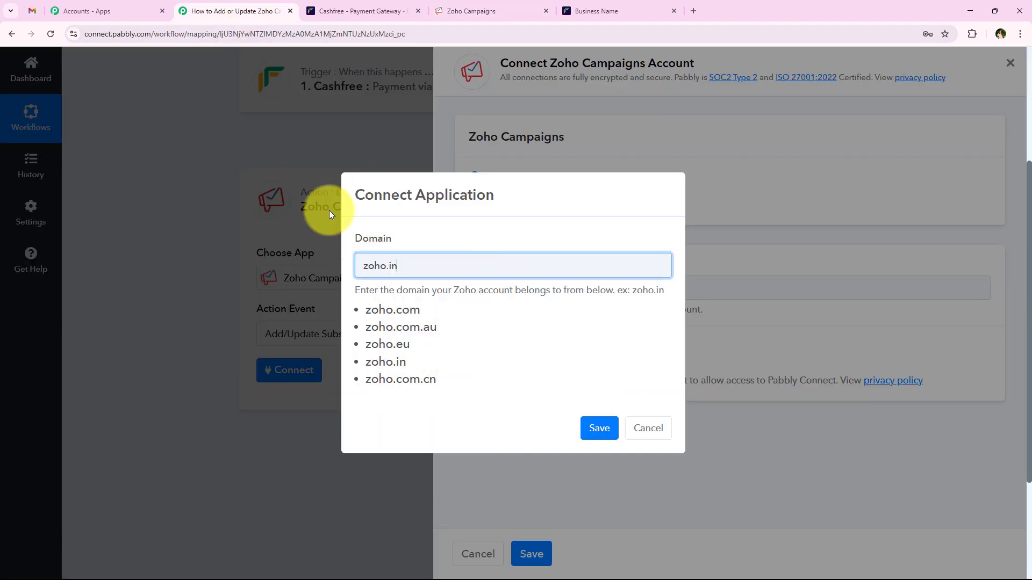
click(431, 243)
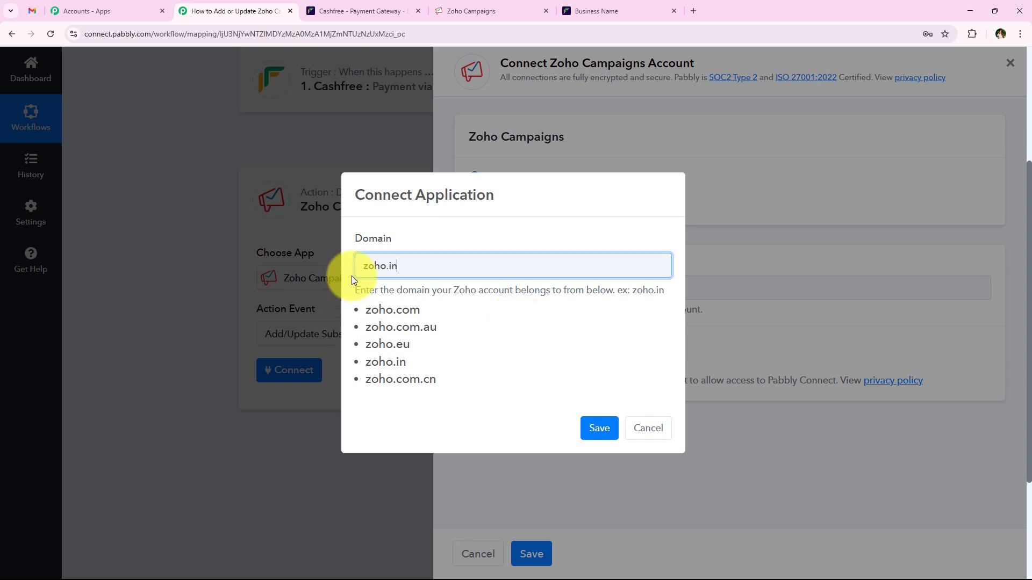
click(460, 4)
click(203, 6)
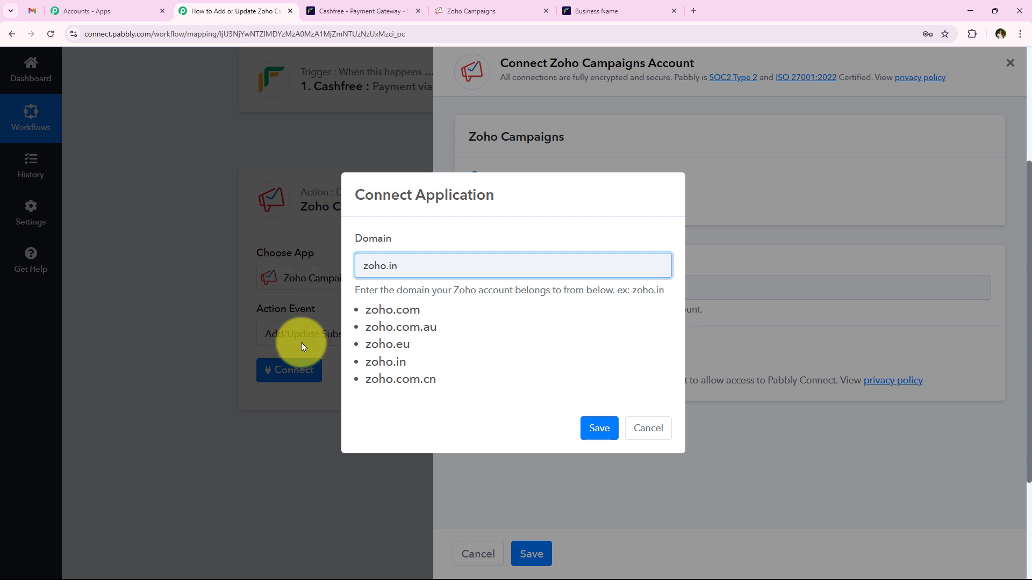
drag(365, 310, 453, 385)
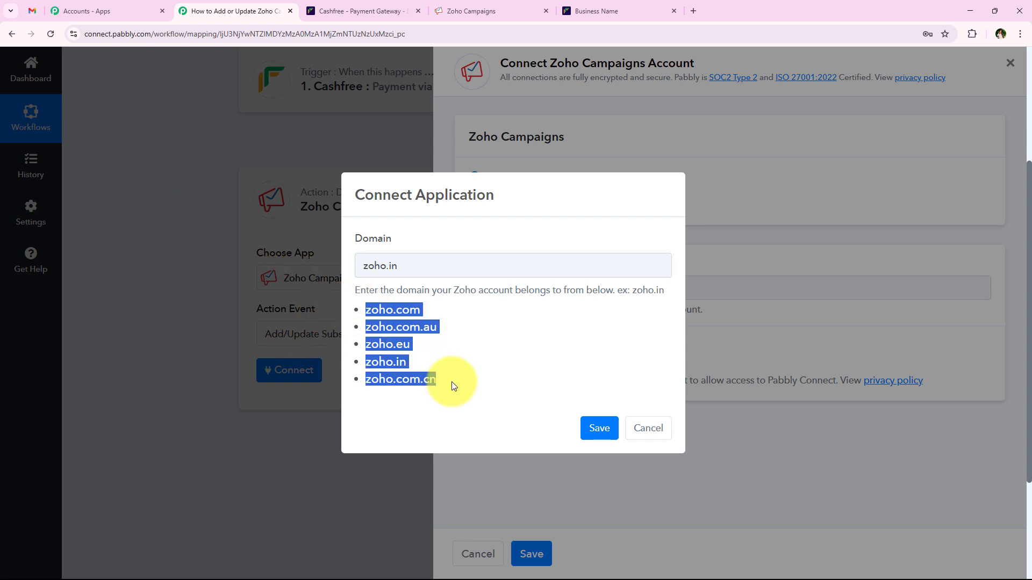
click(451, 382)
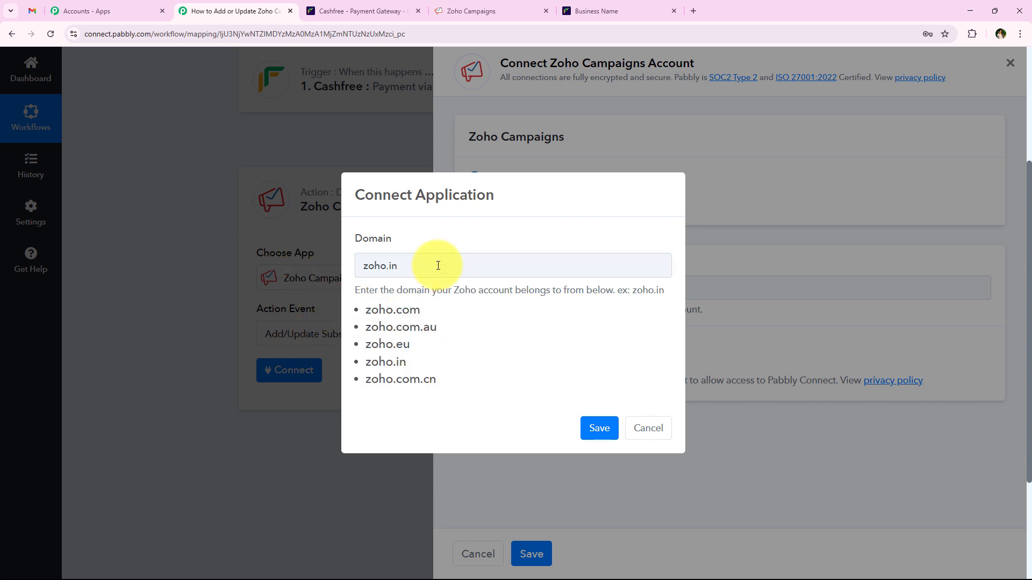
click(600, 428)
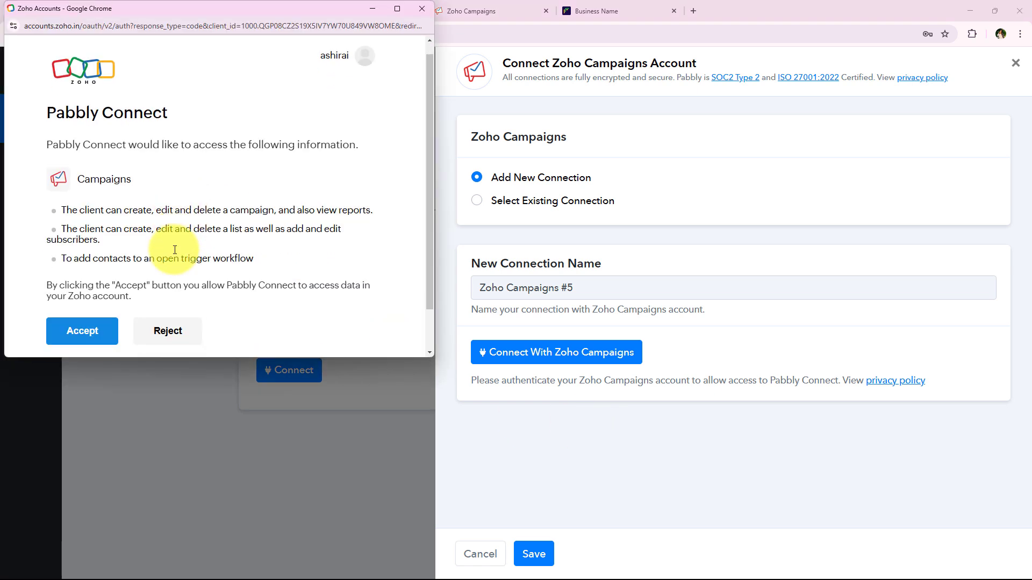
Review the requested Zoho Campaigns permissions and accept Pabbly Connect's access to the account
scroll(175, 249, down, 2)
scroll(196, 253, up, 2)
scroll(231, 196, down, 1)
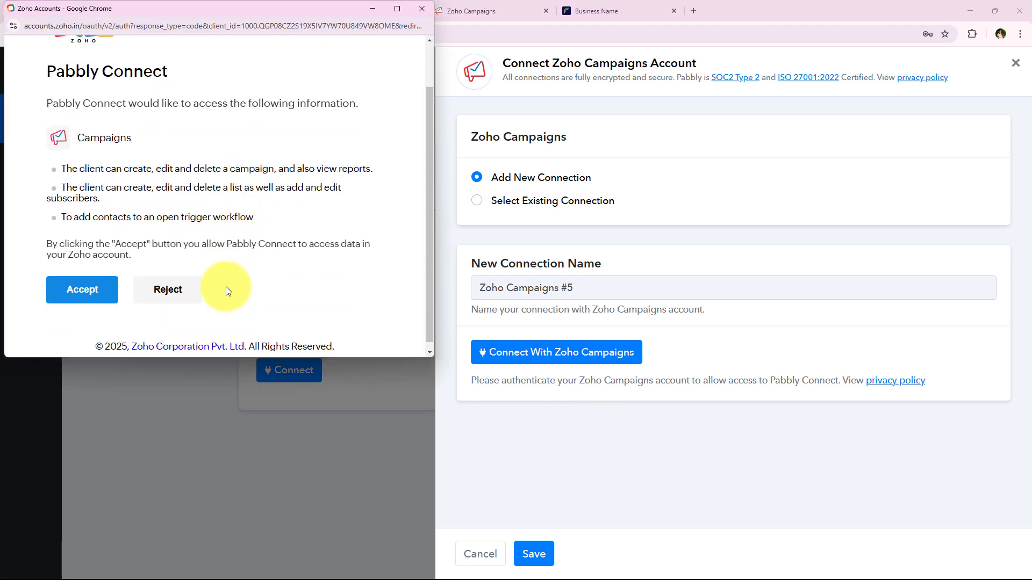
scroll(225, 293, up, 1)
scroll(161, 317, down, 1)
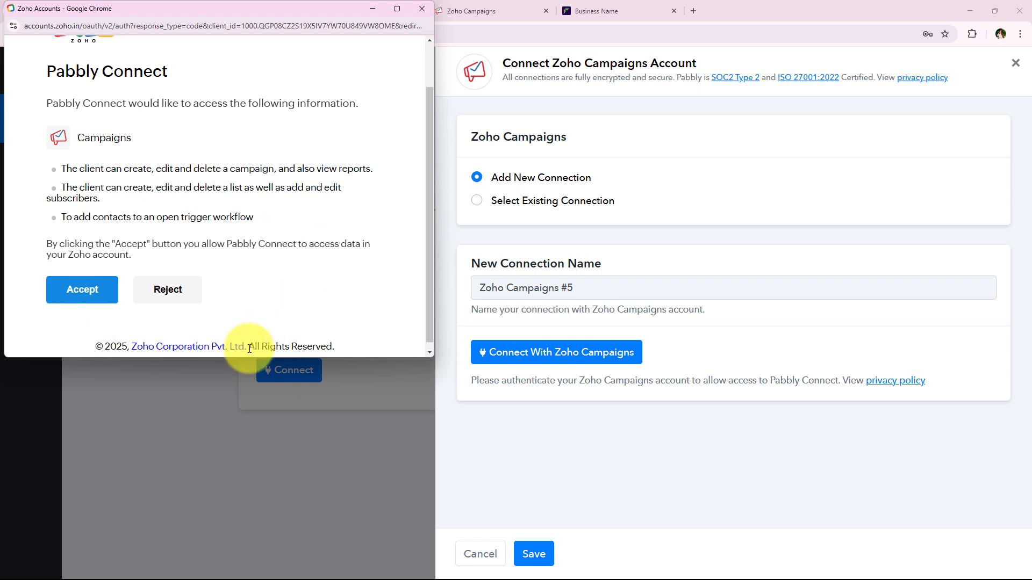
drag(230, 357, 231, 477)
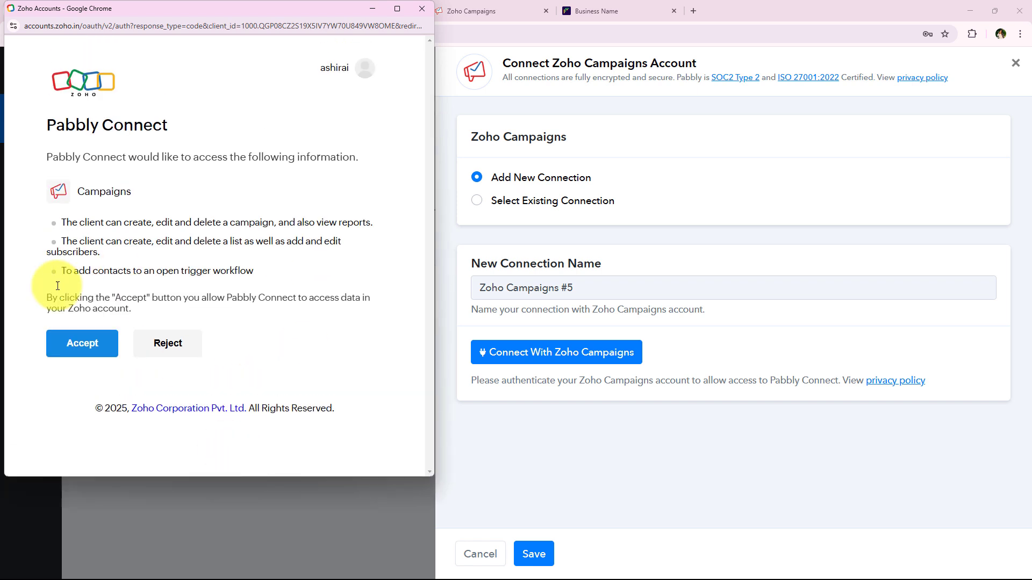
click(68, 344)
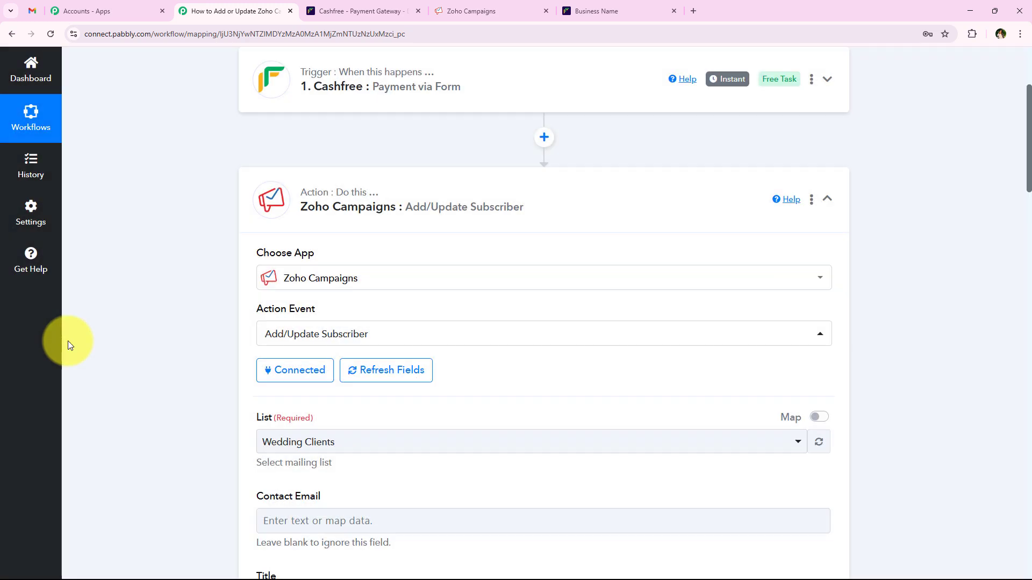
Choose New Customers List as the mailing list for the Add/Update Subscriber action
scroll(197, 401, down, 1)
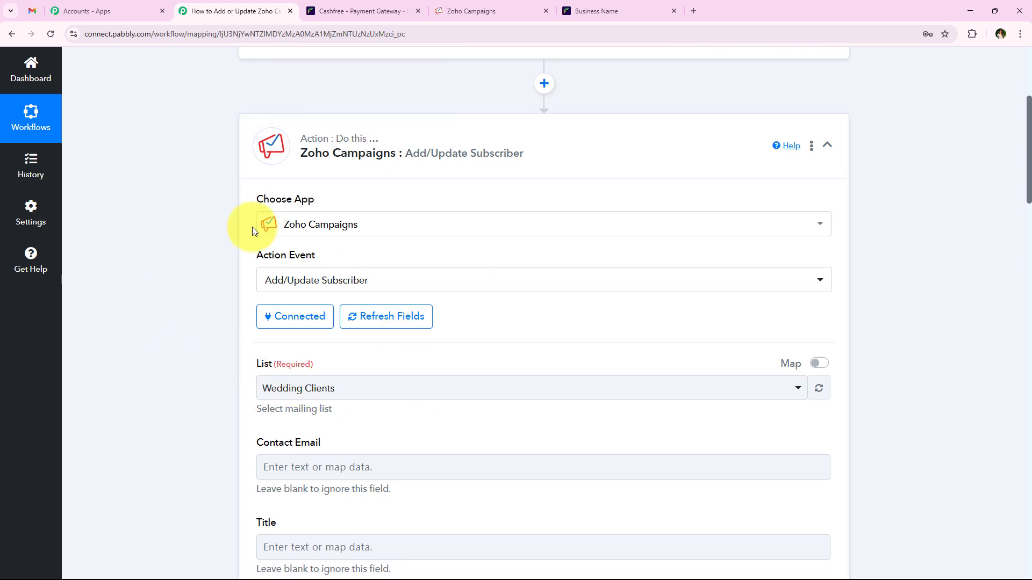
scroll(221, 300, down, 1)
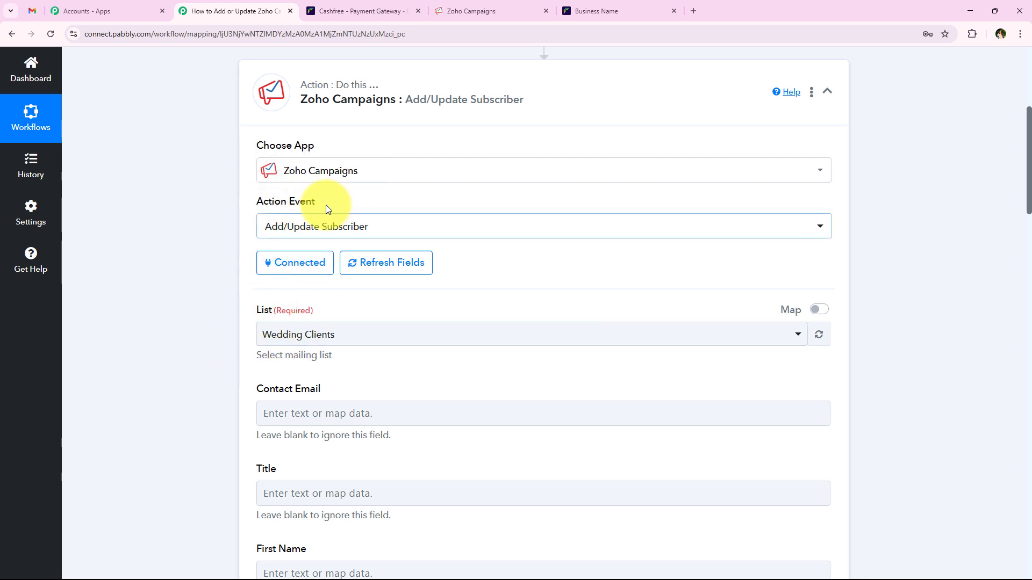
click(354, 333)
scroll(219, 373, down, 1)
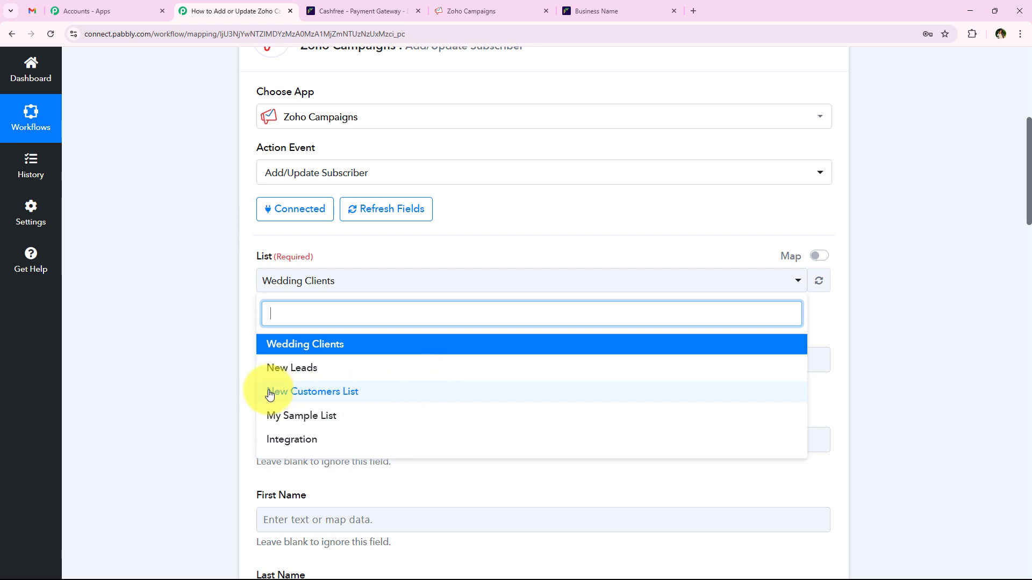
click(299, 392)
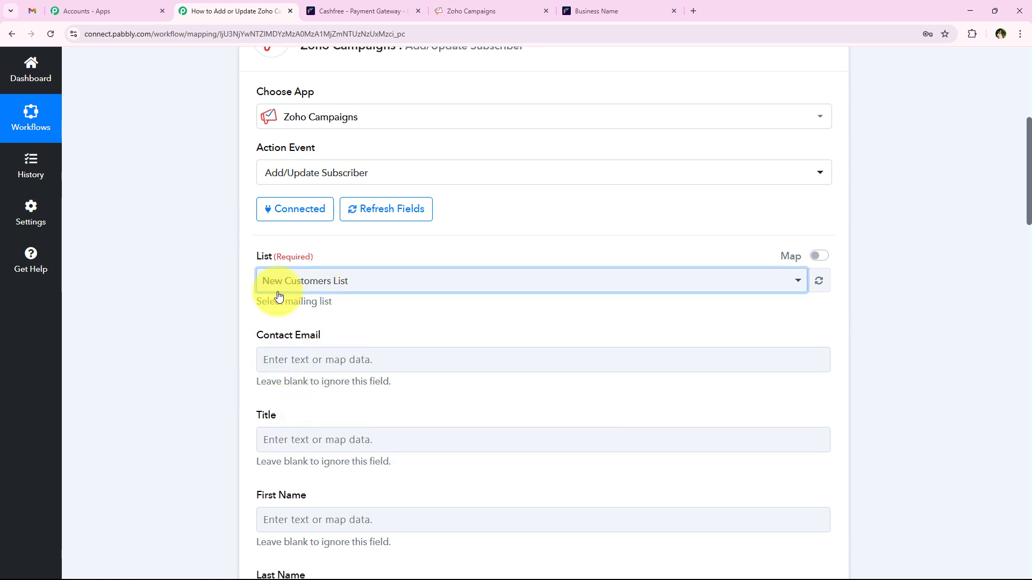
click(315, 278)
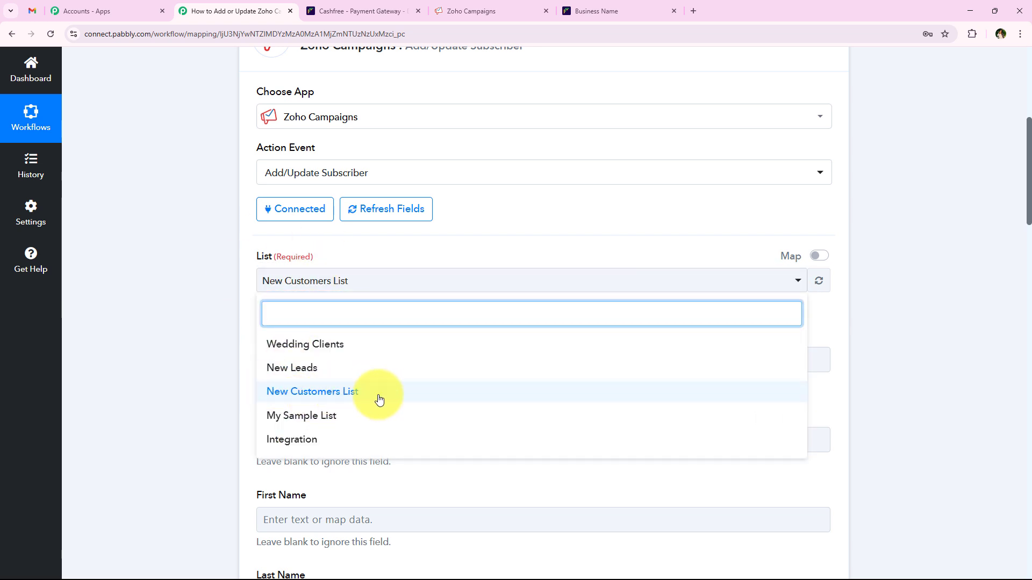
click(224, 347)
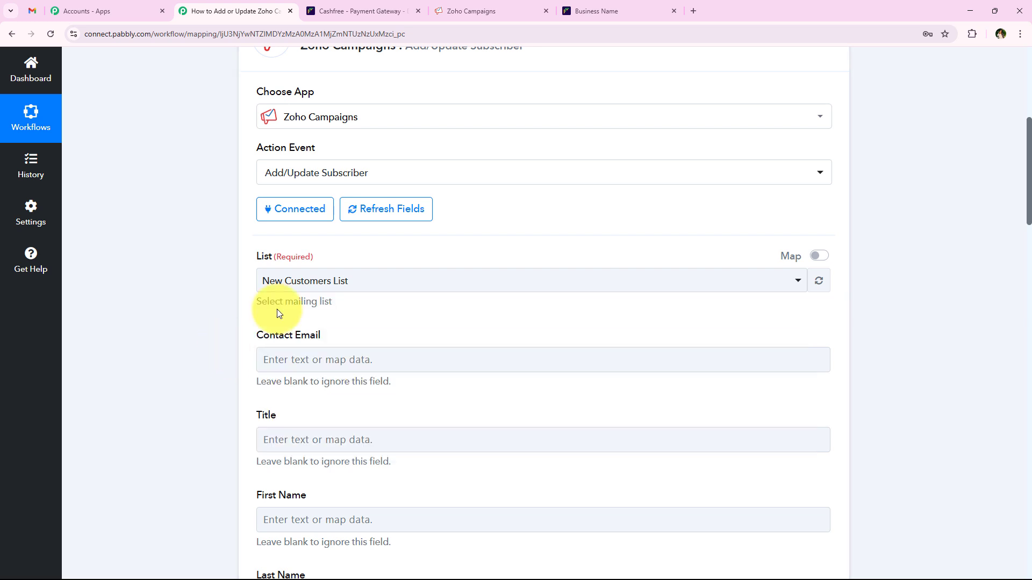
click(352, 285)
click(179, 321)
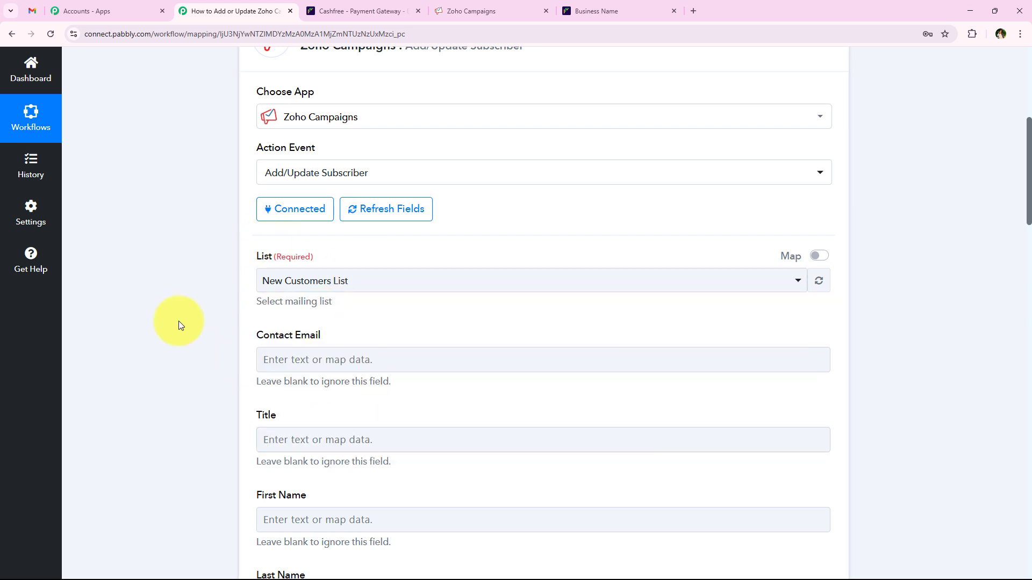
Look over the subscriber fields available in the Zoho Campaigns action, from Contact Email down to Phone
scroll(226, 338, down, 1)
scroll(236, 290, down, 1)
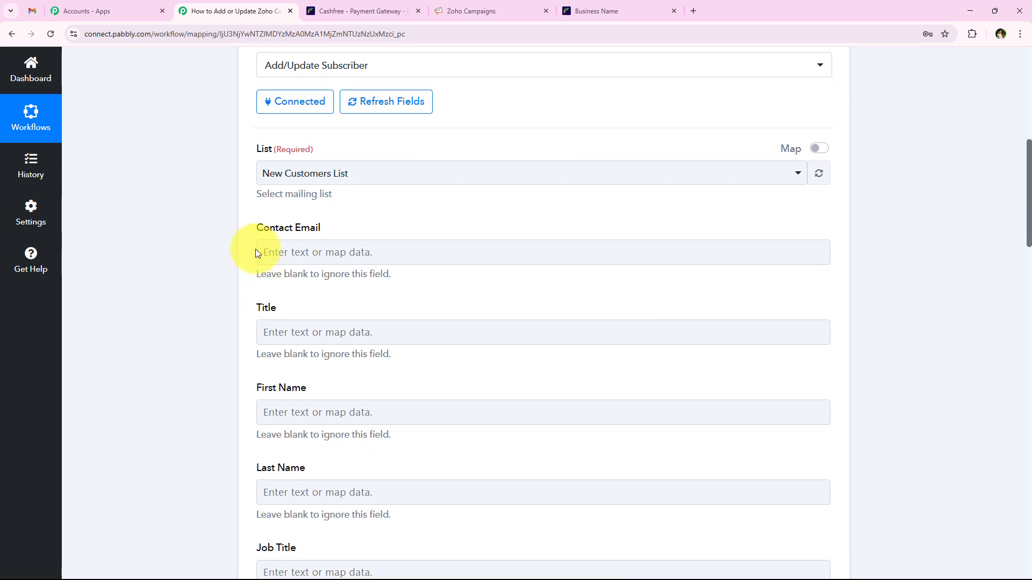
click(222, 398)
scroll(221, 390, up, 2)
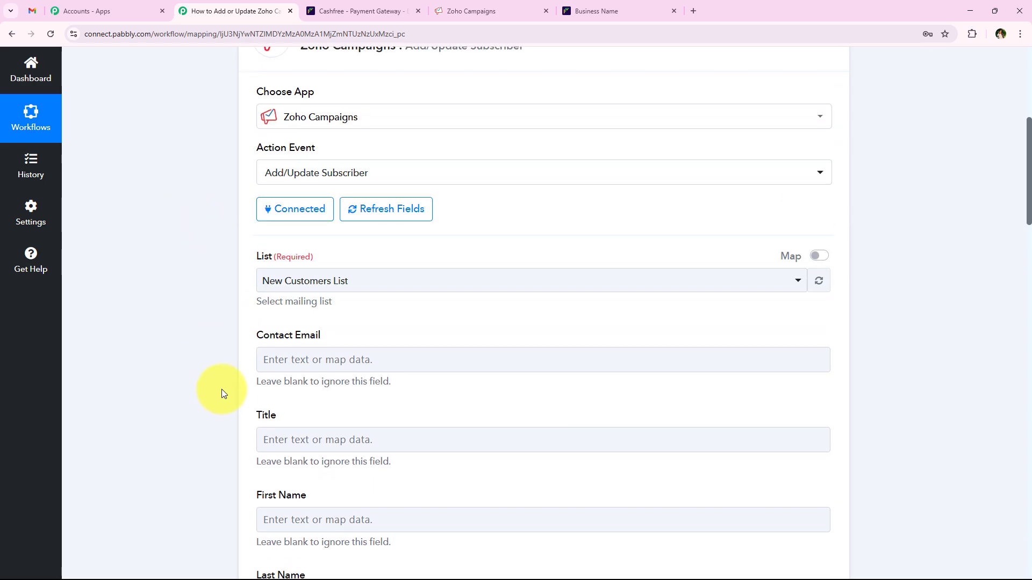
scroll(220, 385, down, 4)
scroll(212, 386, up, 8)
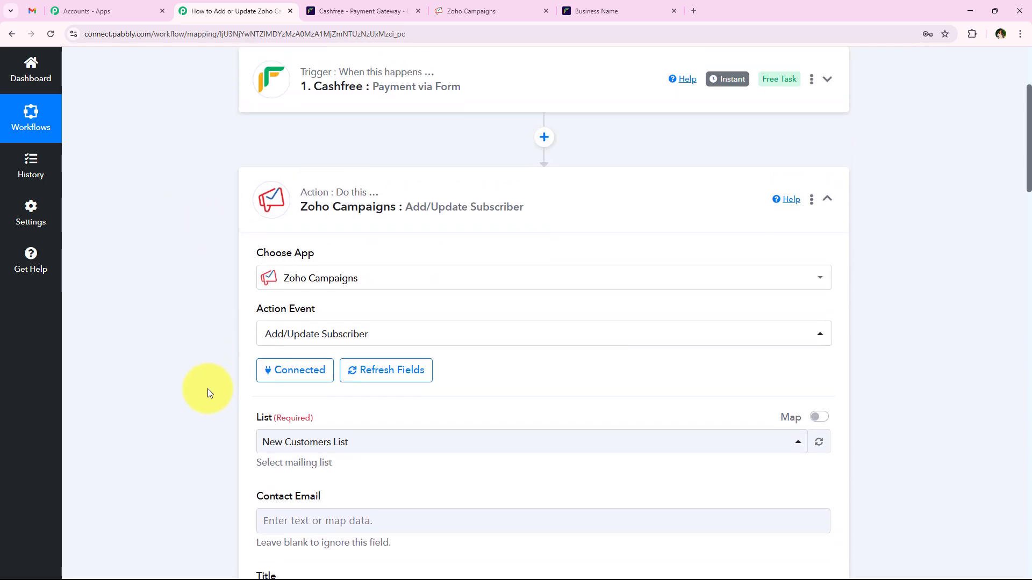
scroll(210, 388, down, 4)
scroll(283, 400, down, 3)
scroll(212, 379, down, 5)
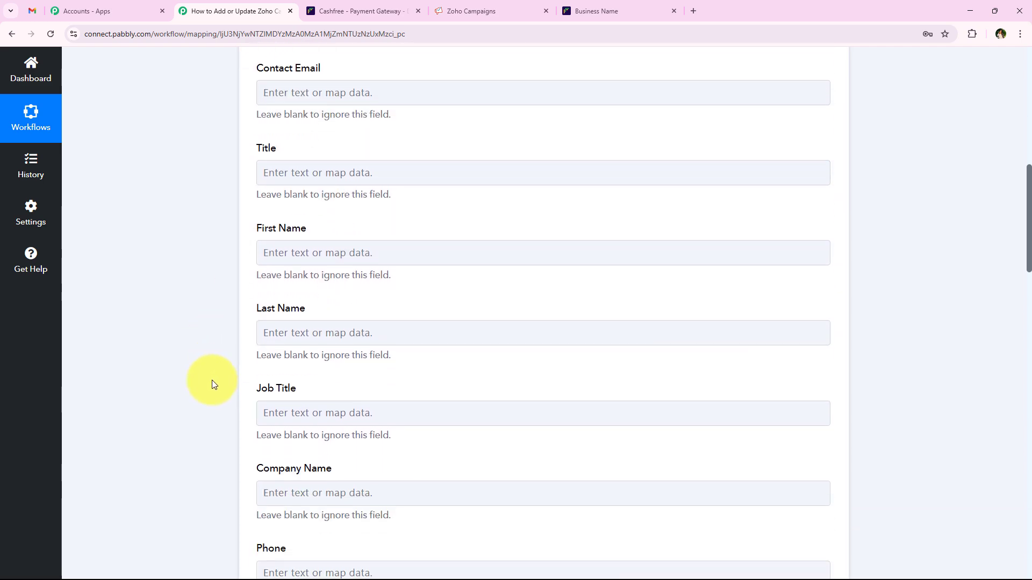
scroll(202, 407, up, 8)
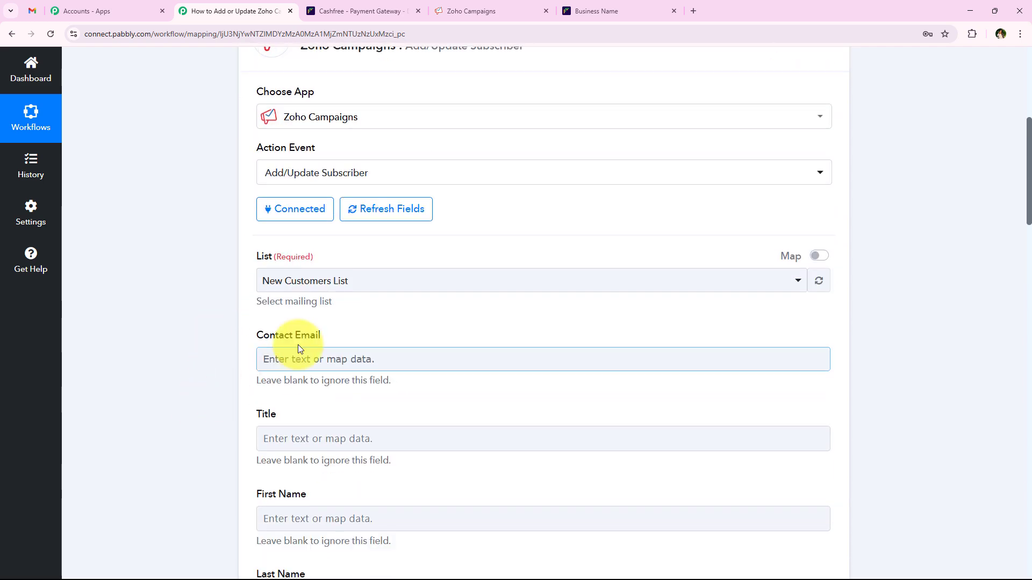
scroll(219, 364, down, 3)
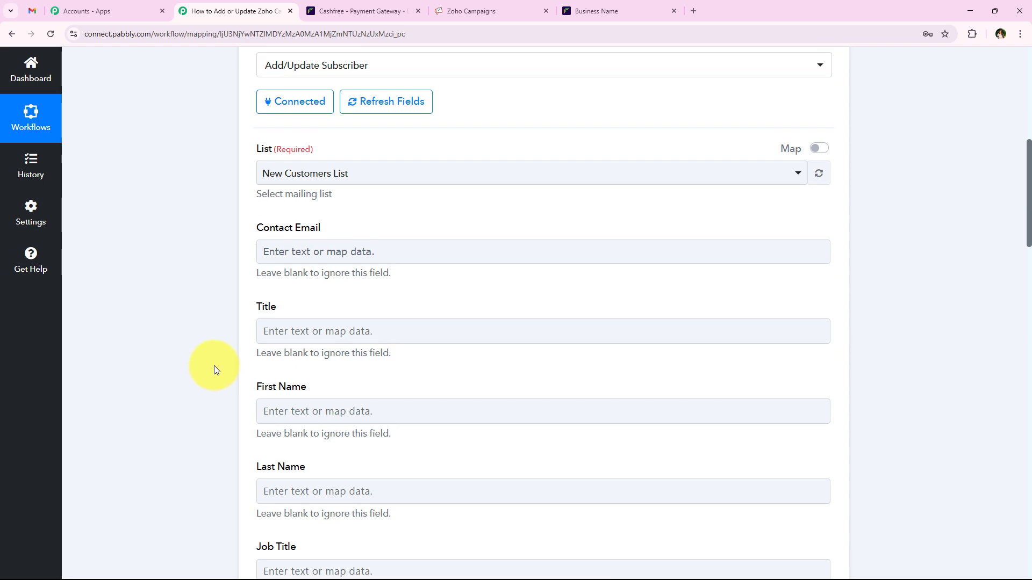
scroll(214, 368, down, 2)
scroll(214, 367, up, 6)
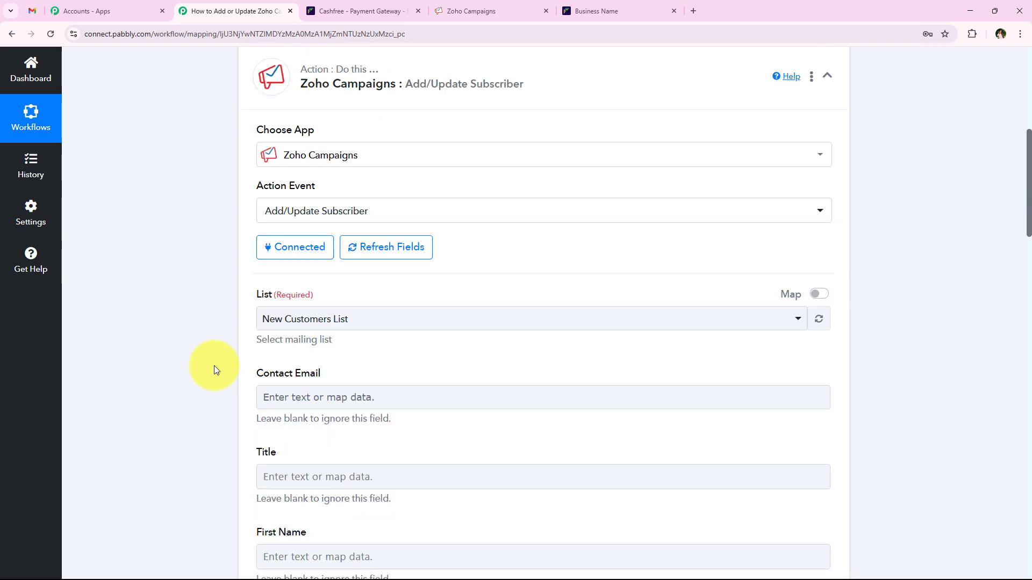
scroll(214, 369, down, 2)
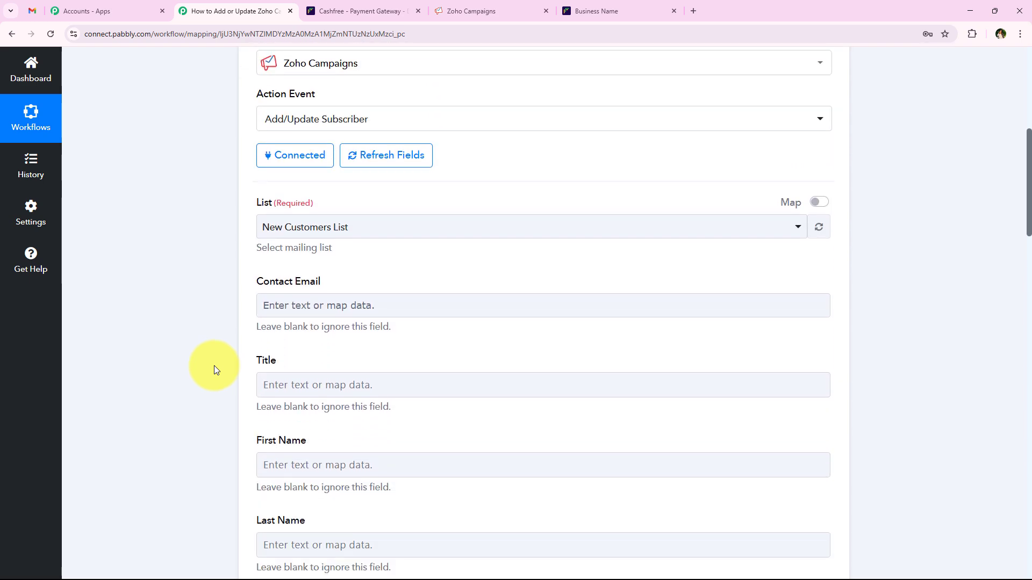
Examine the Cashfree payment data available for mapping into the Contact Email field
click(285, 313)
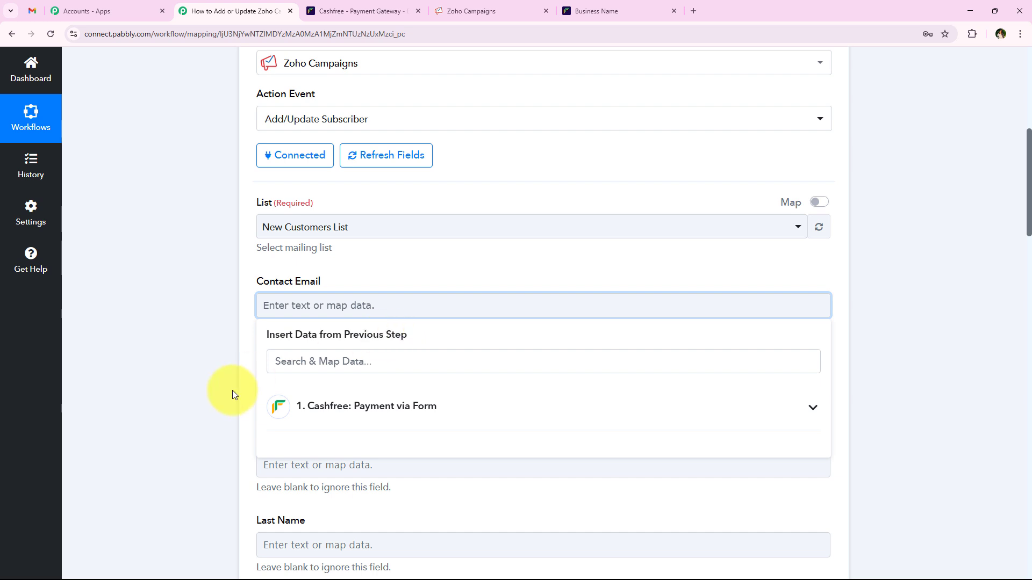
click(546, 415)
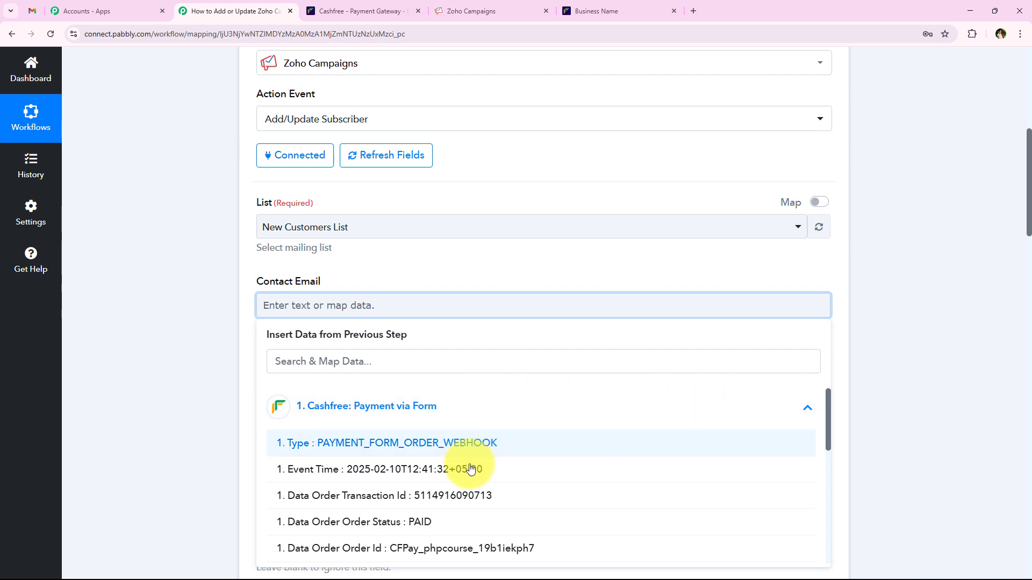
scroll(451, 481, down, 2)
scroll(450, 482, up, 3)
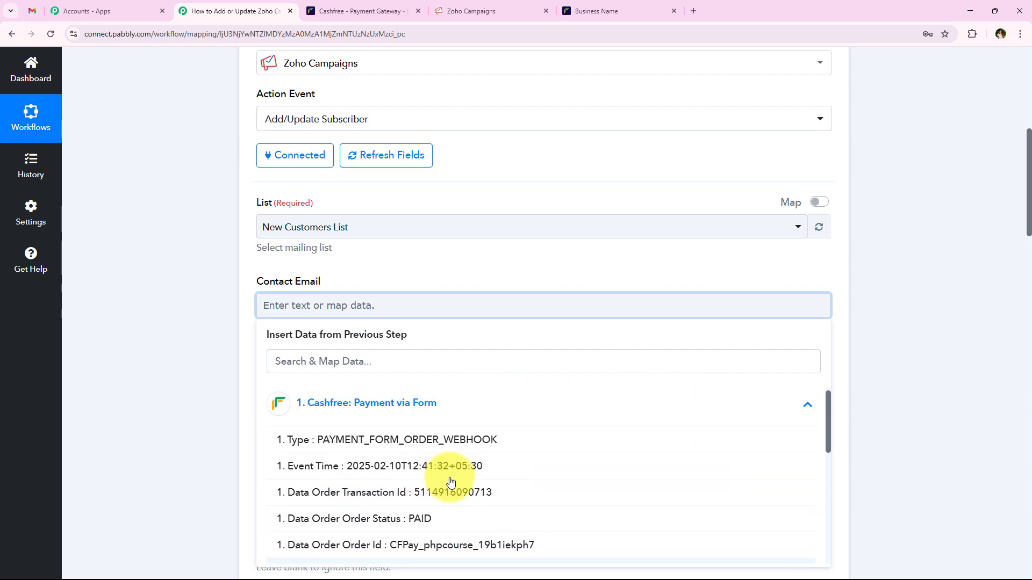
click(410, 422)
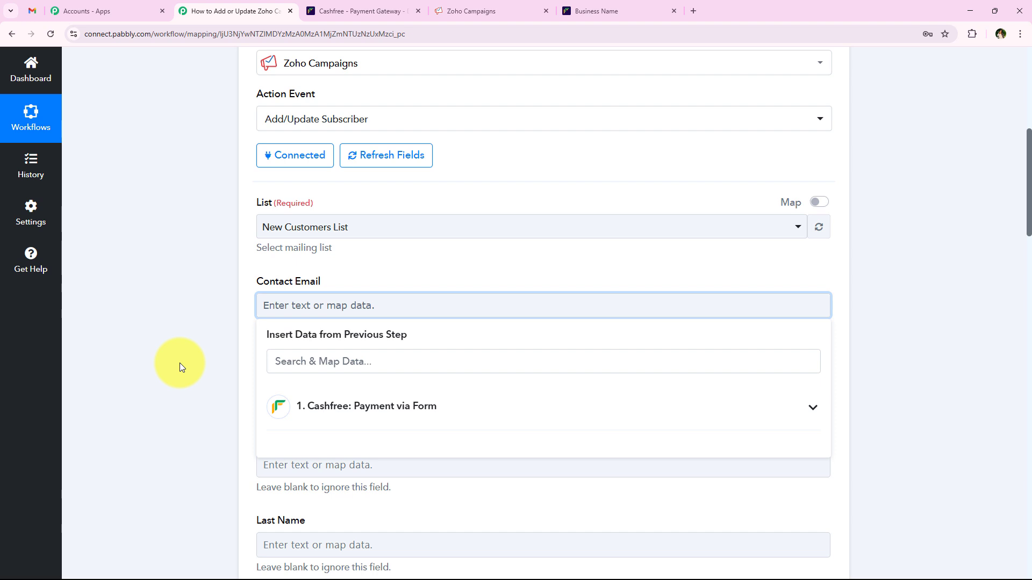
click(490, 417)
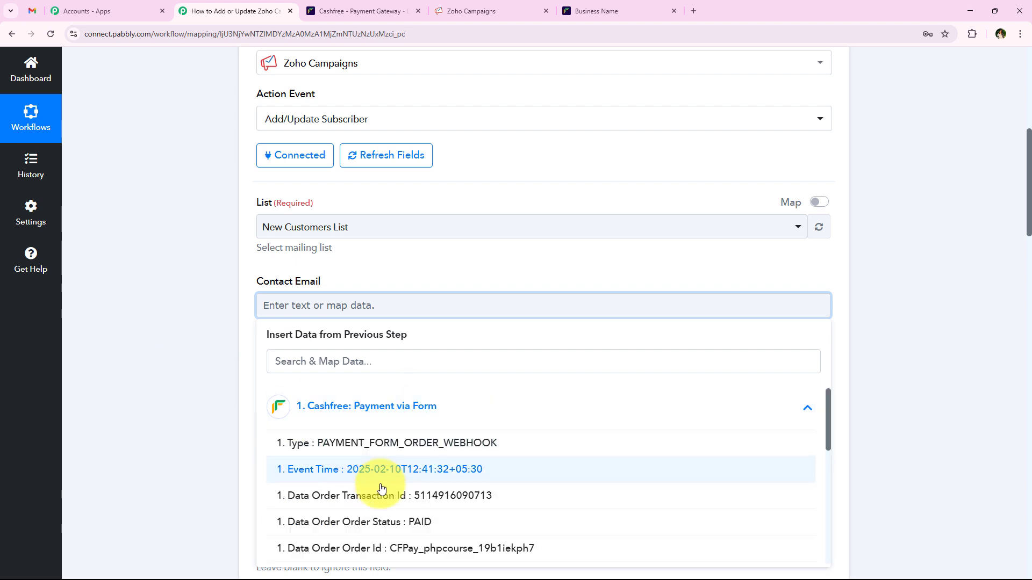
click(468, 414)
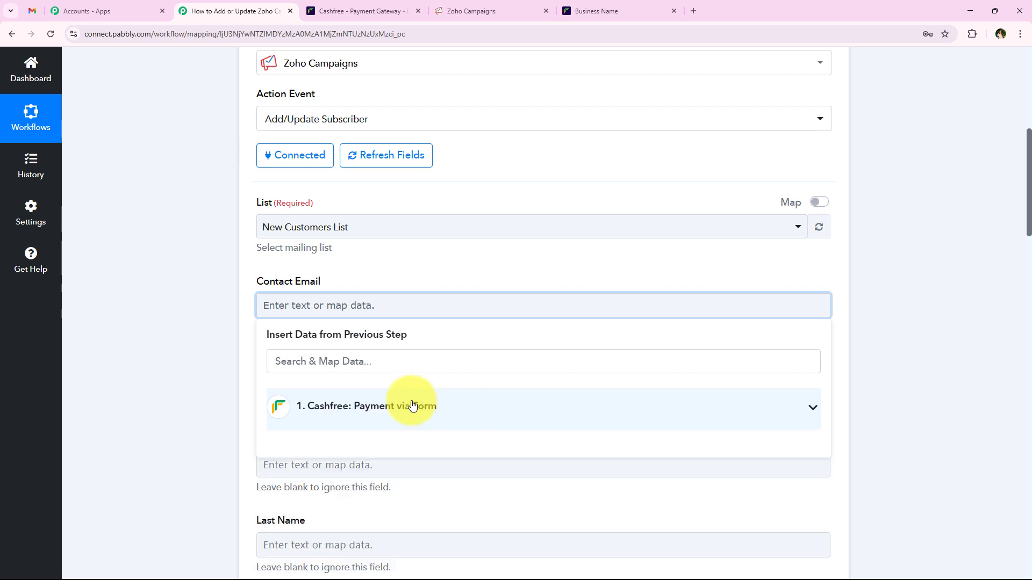
click(230, 334)
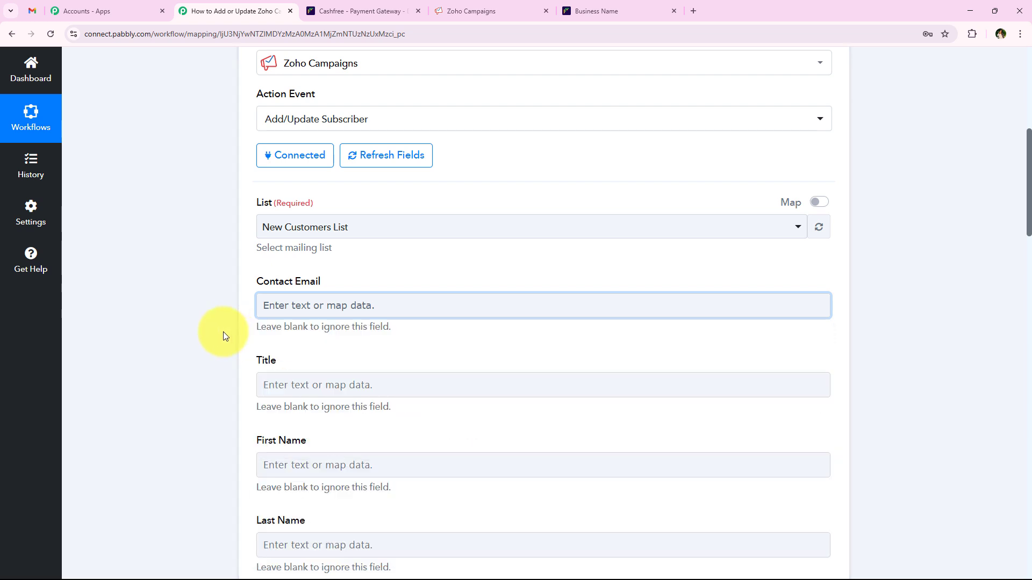
Map Contact Email to the Customer Email value from the Cashfree step, finding it by searching for "@"
click(260, 312)
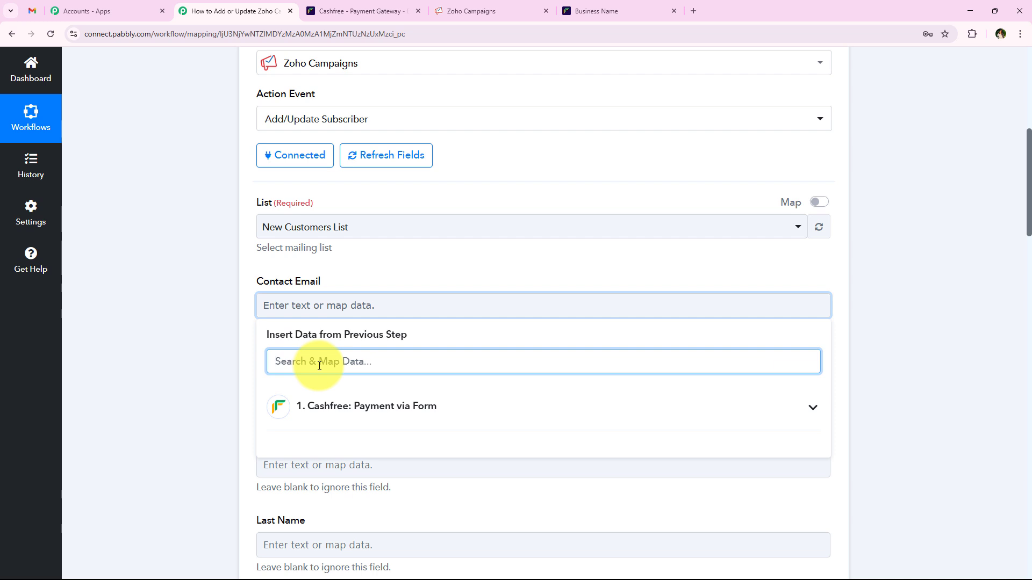
text(@)
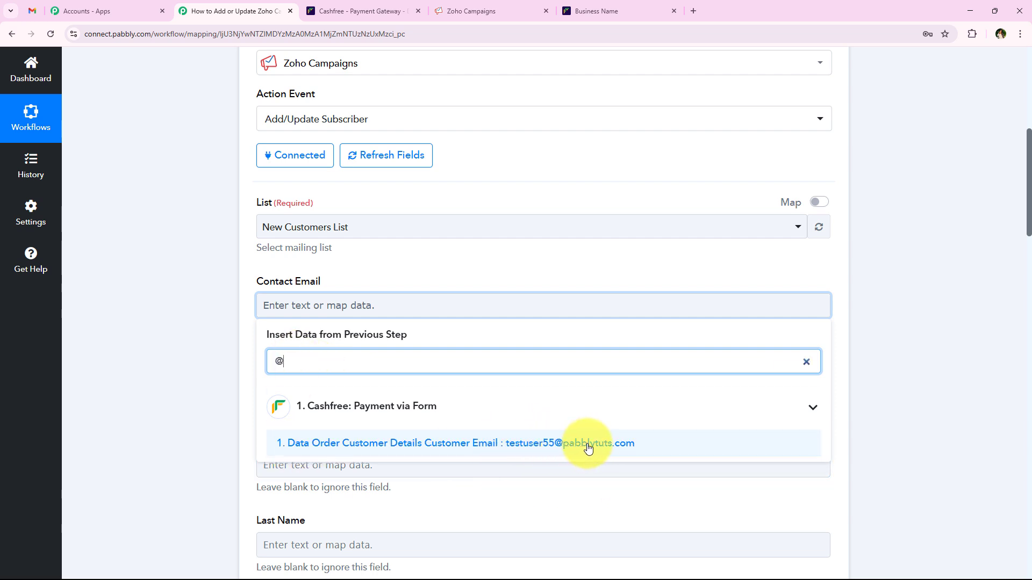
click(631, 448)
click(163, 286)
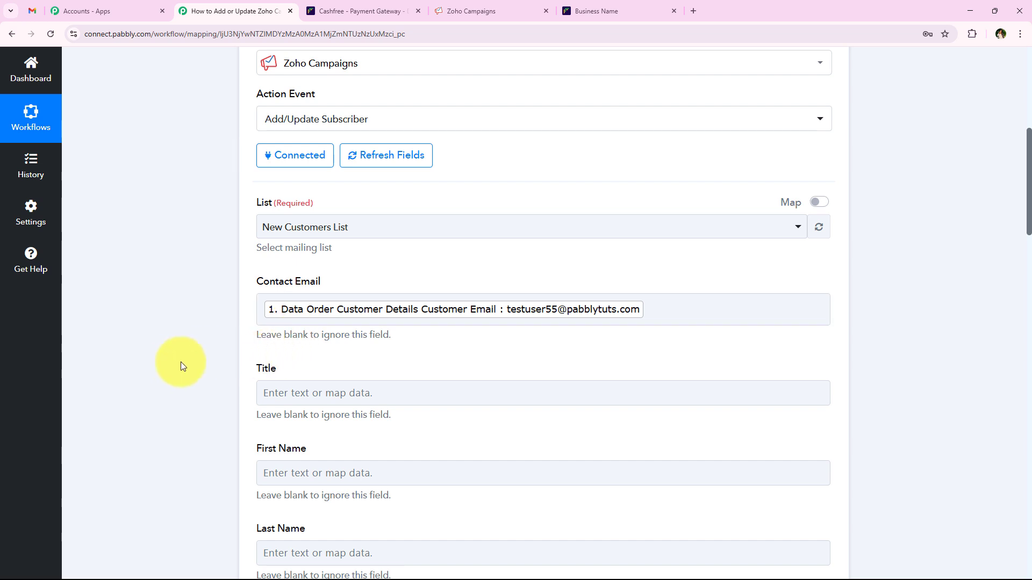
Check the Cashfree data offered for the Title field and leave the field blank
scroll(174, 366, down, 1)
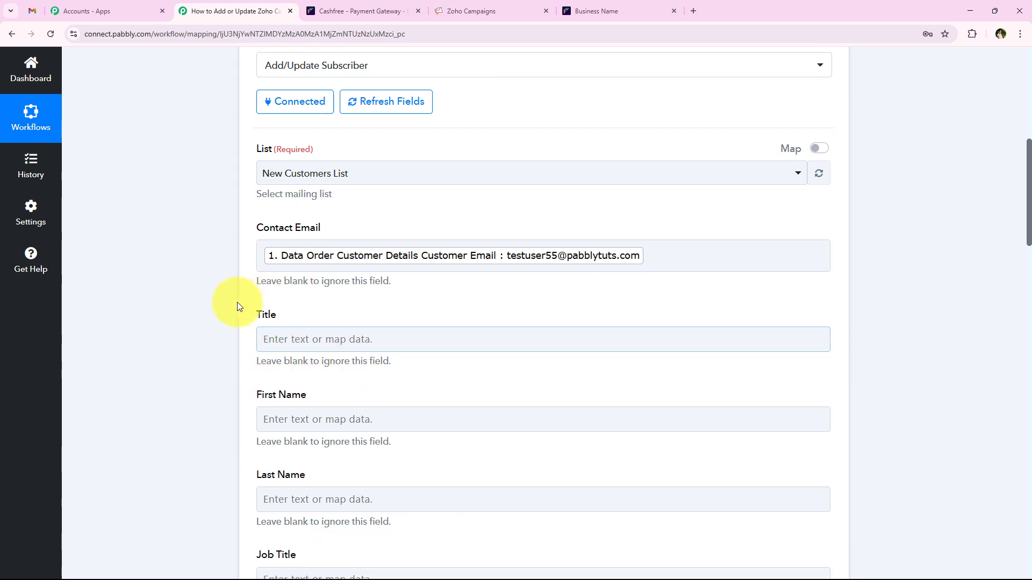
double_click(317, 321)
click(317, 320)
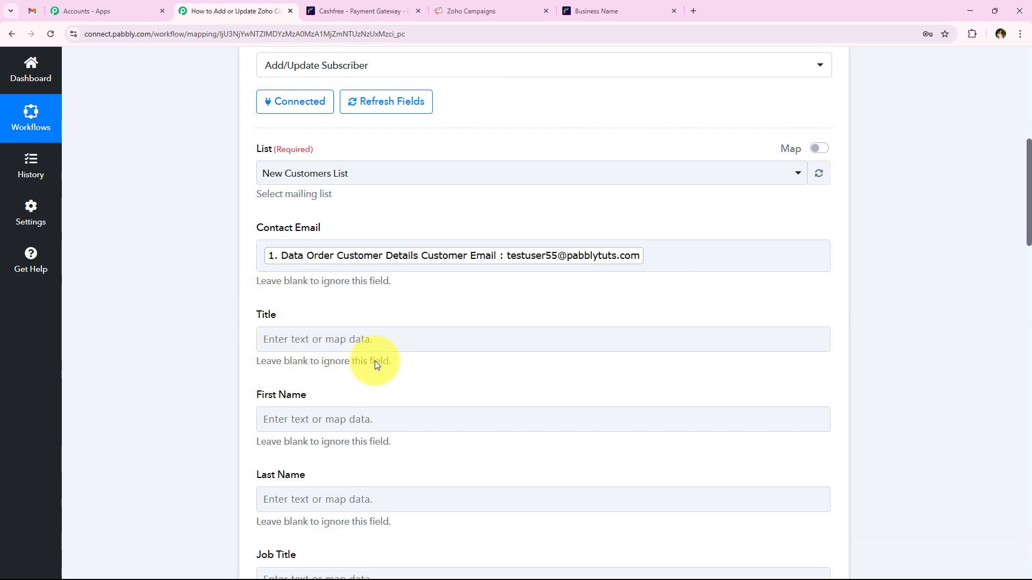
click(354, 339)
click(467, 433)
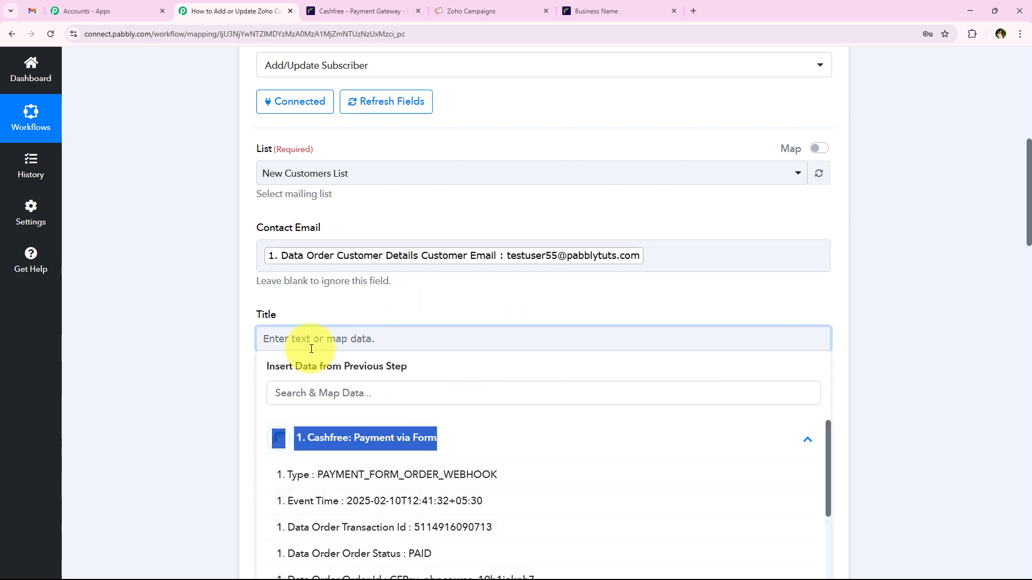
click(285, 341)
scroll(276, 362, down, 1)
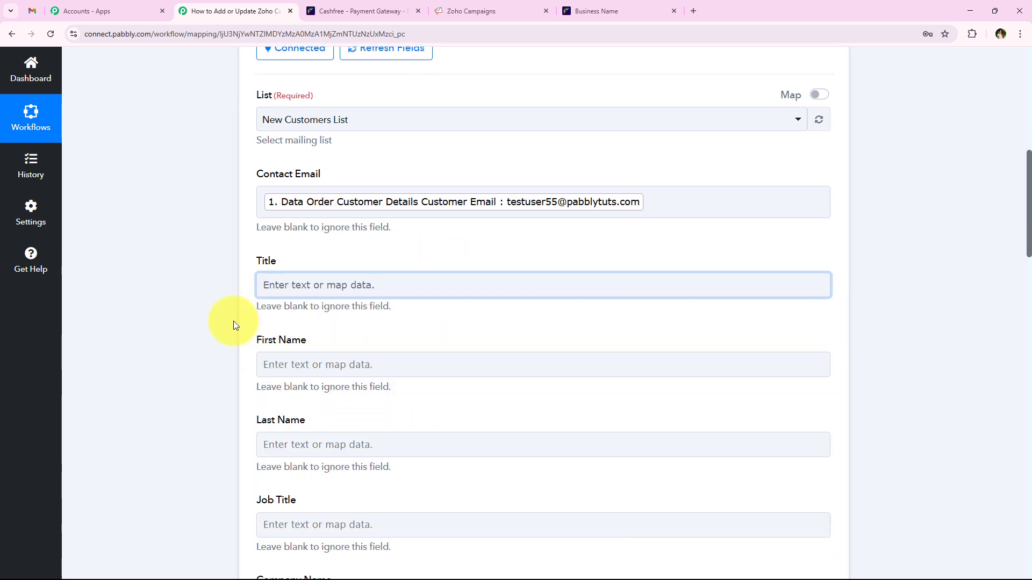
scroll(258, 323, down, 2)
Try mapping First Name to the Cashfree Customer Name value, searching for "name", and clear the field again
click(301, 253)
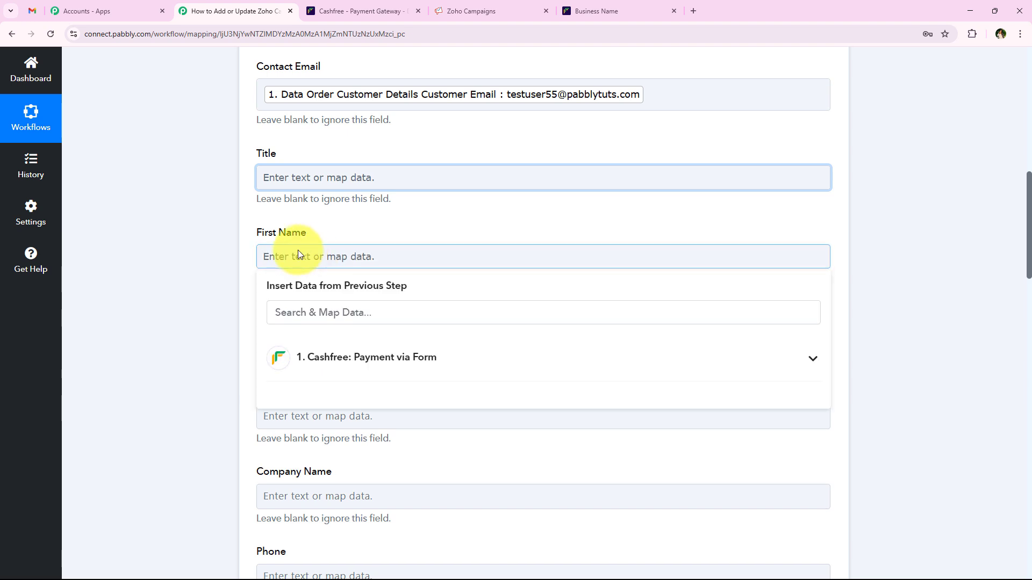
text(n)
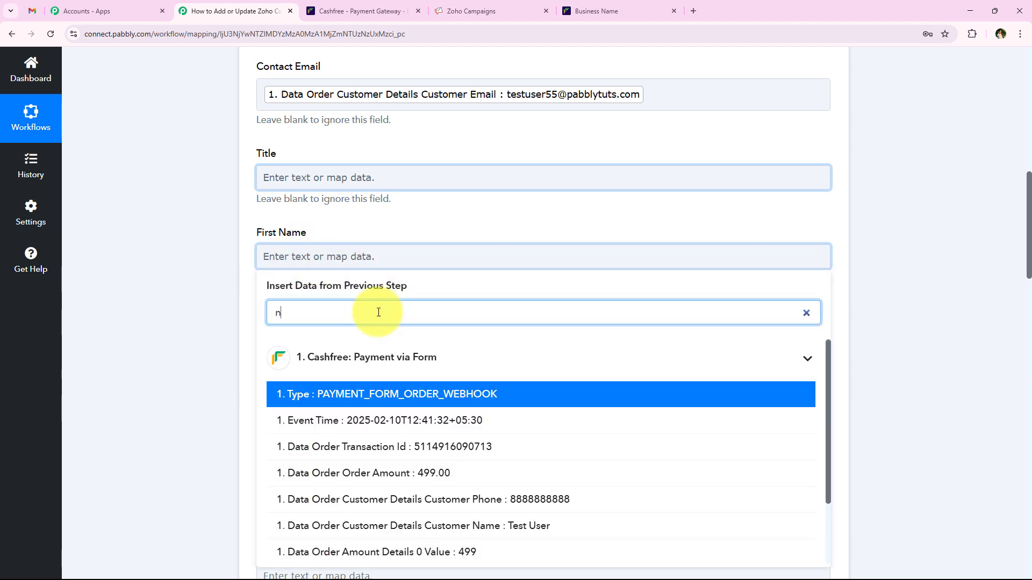
text(ame)
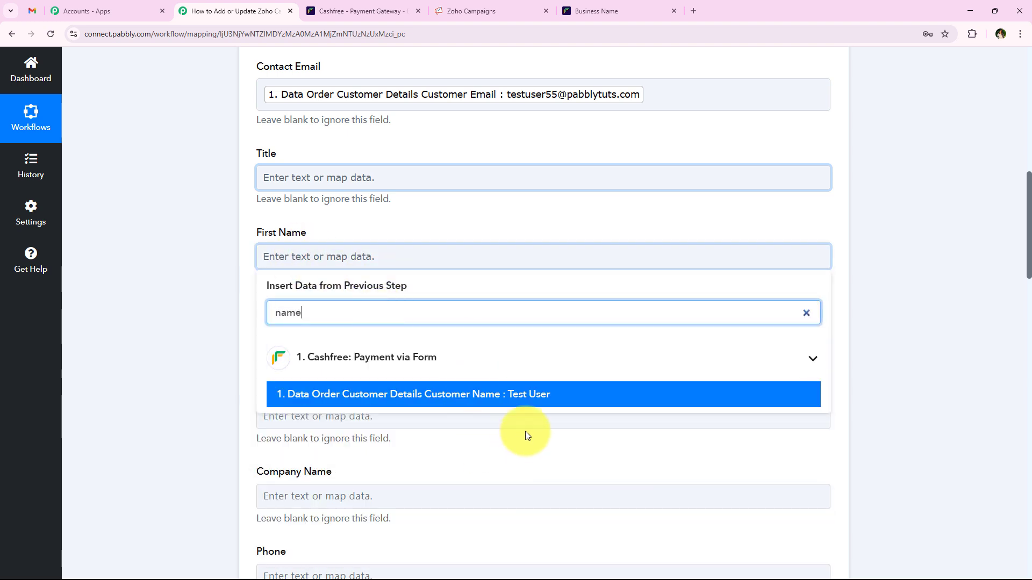
click(497, 395)
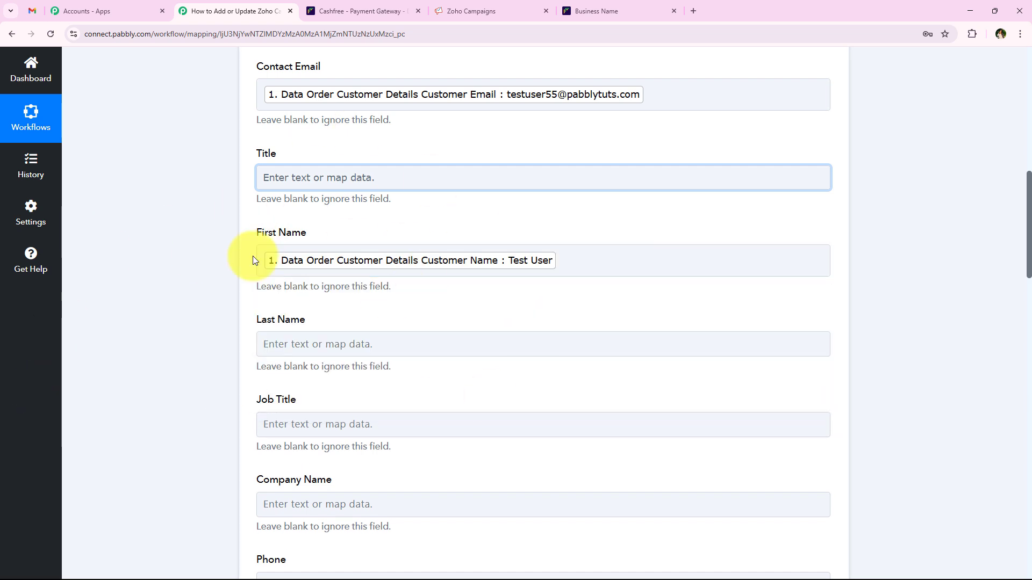
click(571, 259)
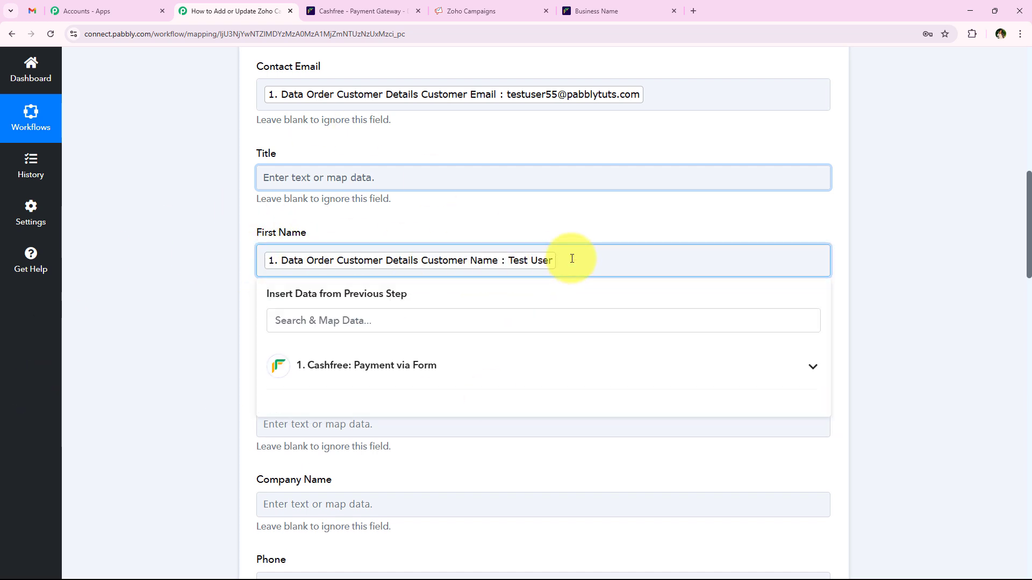
key(BackSpace)
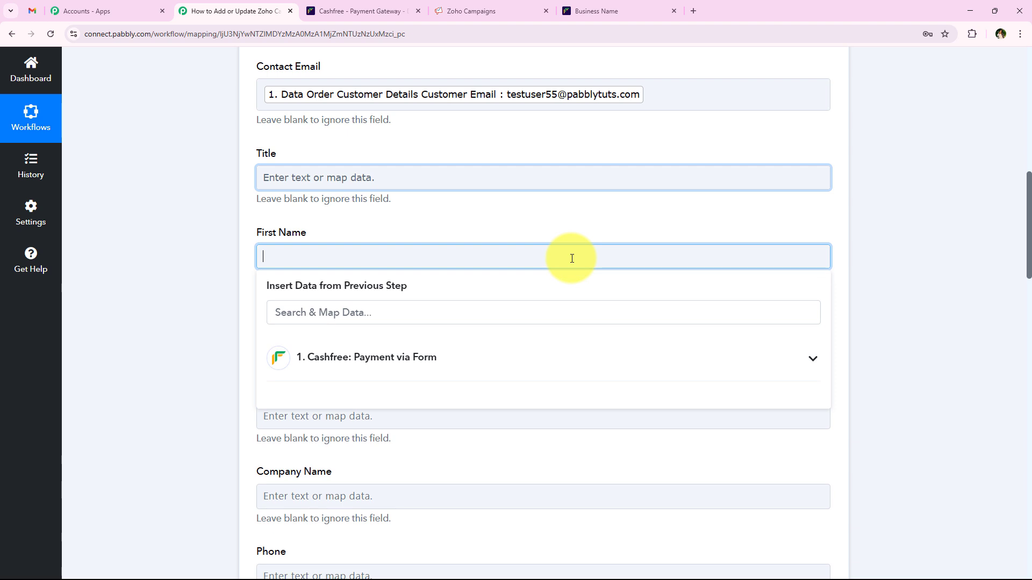
Insert an action step between the Cashfree trigger and the Zoho Campaigns action, choosing Text Formatter (Pabbly) as its app
click(424, 357)
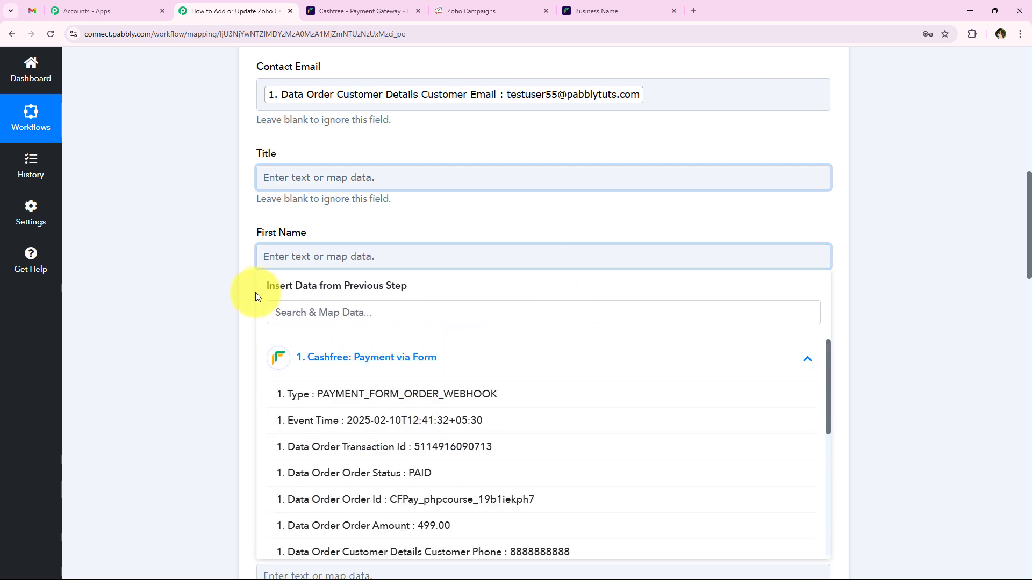
scroll(198, 384, up, 11)
click(548, 326)
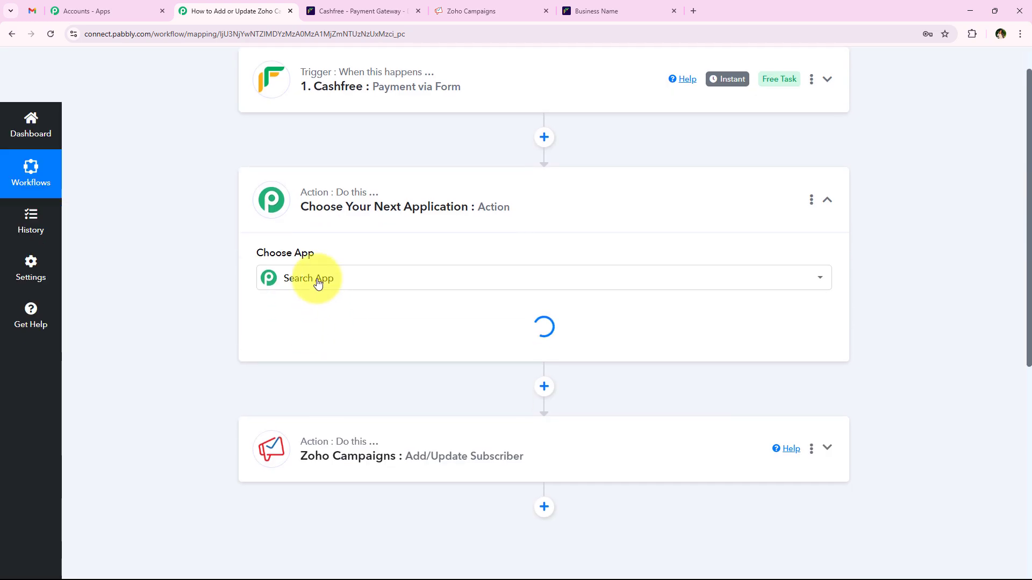
click(318, 283)
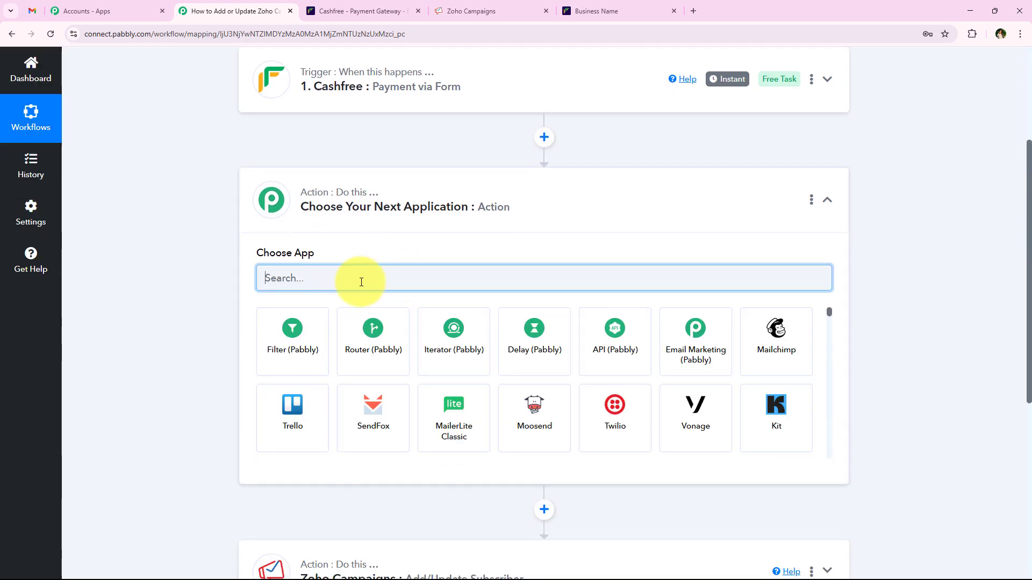
text(Text)
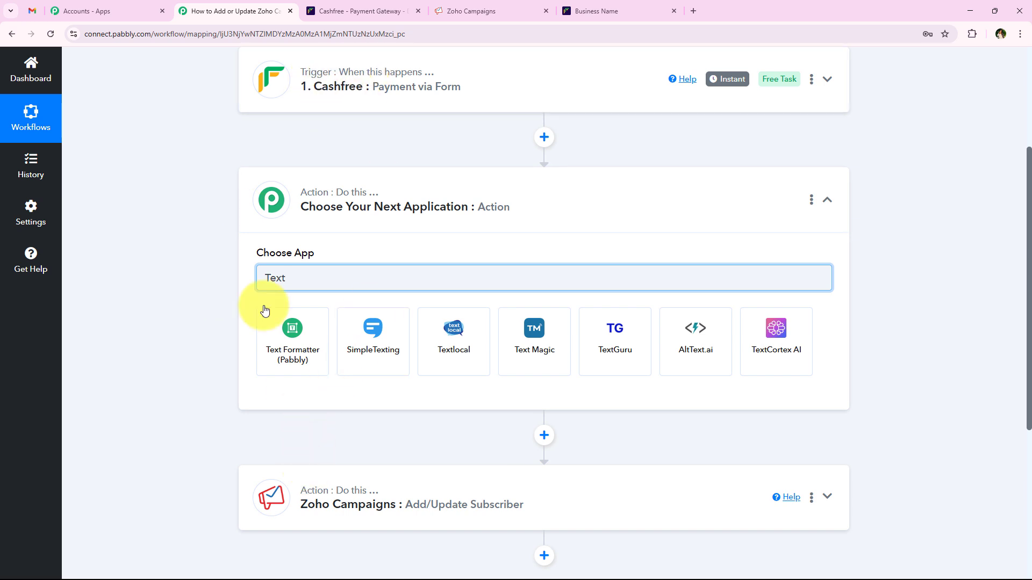
click(291, 329)
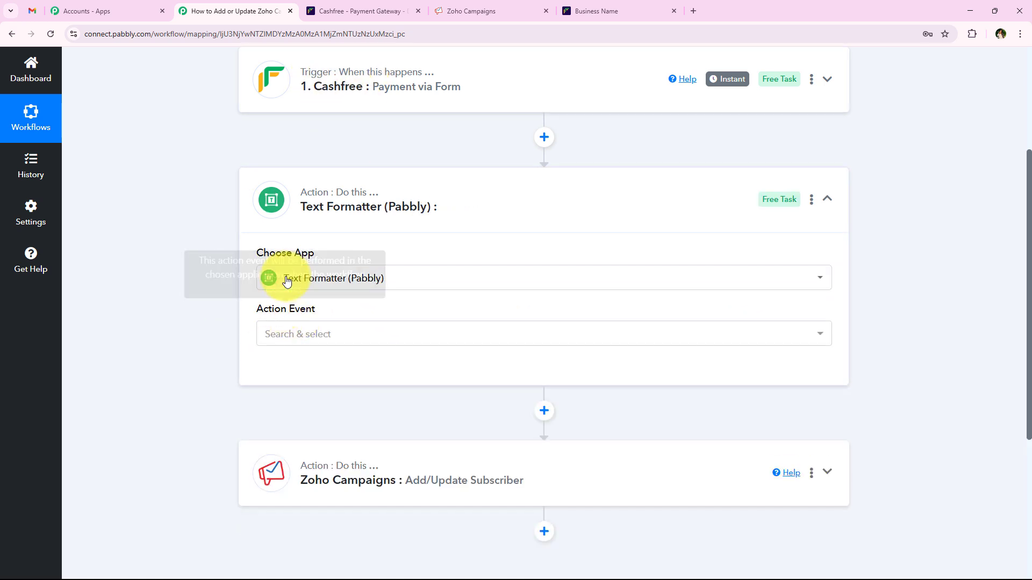
Set the Text Formatter step's action event to Split Text and connect it
click(299, 330)
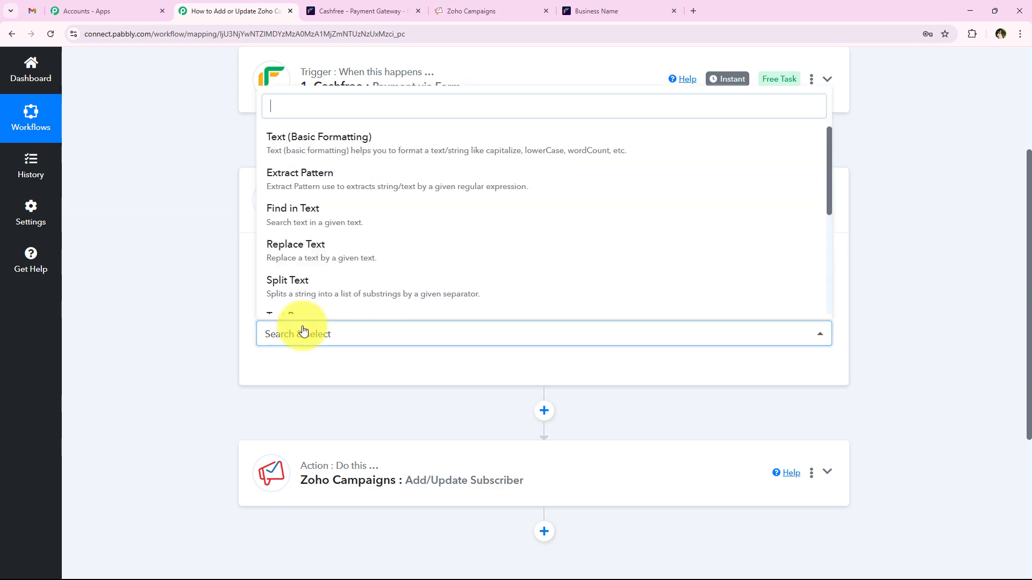
click(299, 287)
click(294, 376)
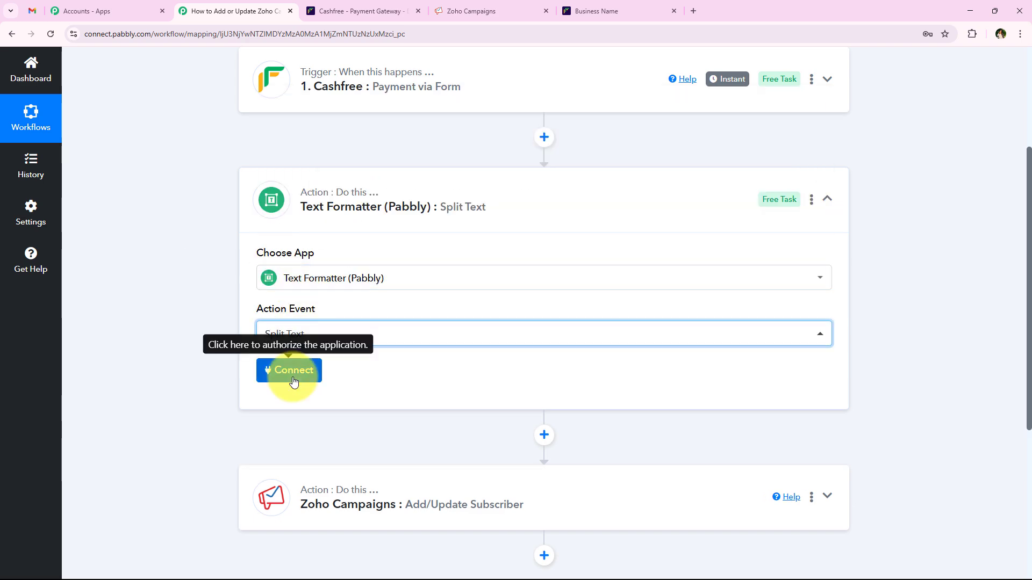
Map Text to Split to the Cashfree Customer Name value, finding it by searching for "nam"
scroll(233, 289, down, 4)
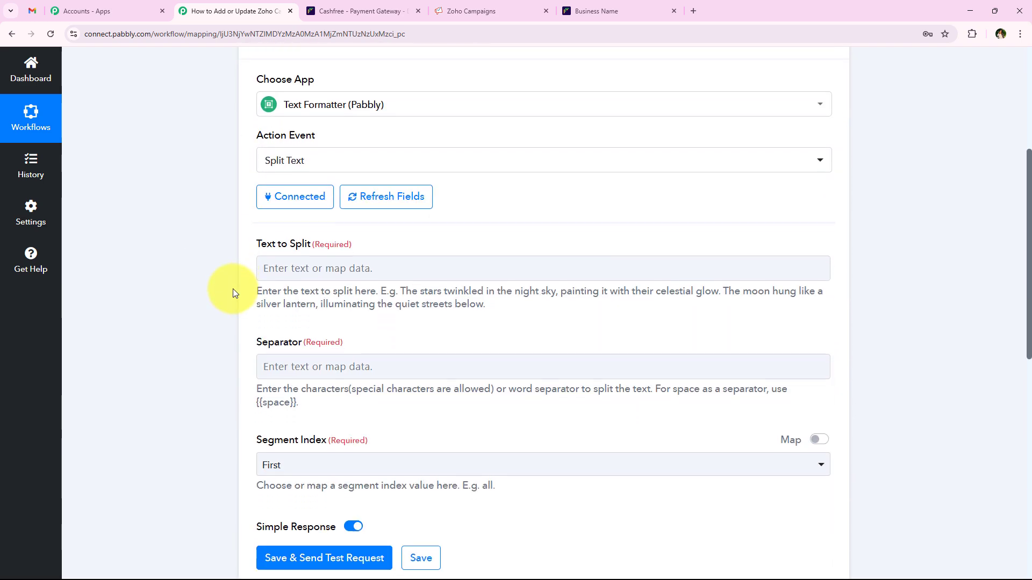
click(317, 231)
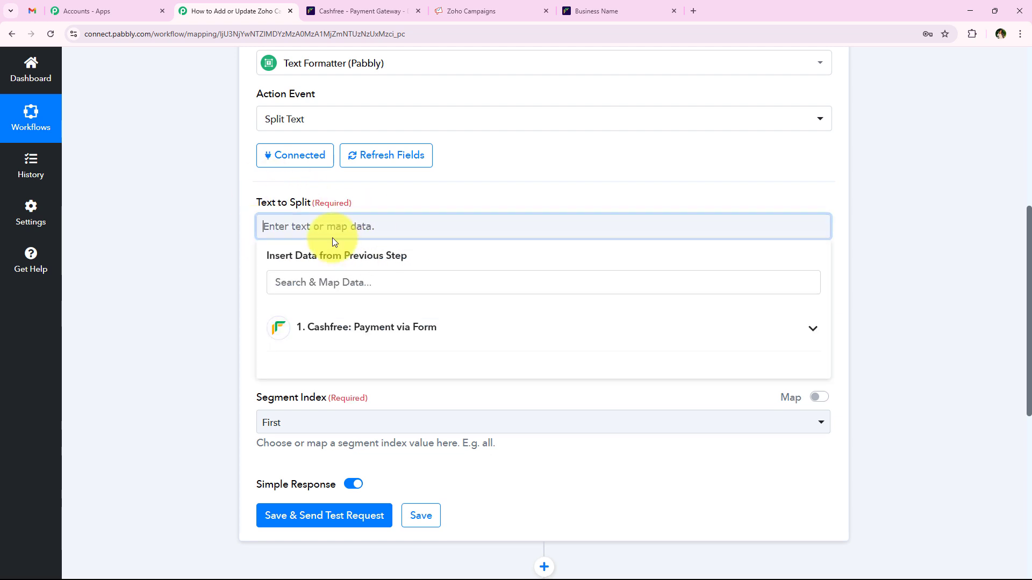
click(365, 284)
text(na)
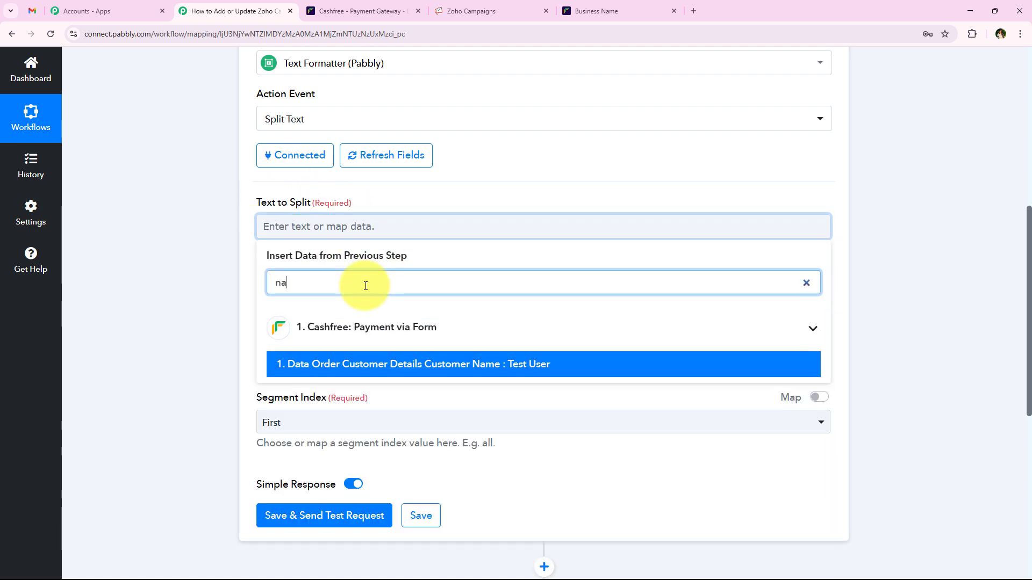
text(m)
key(Return)
click(231, 260)
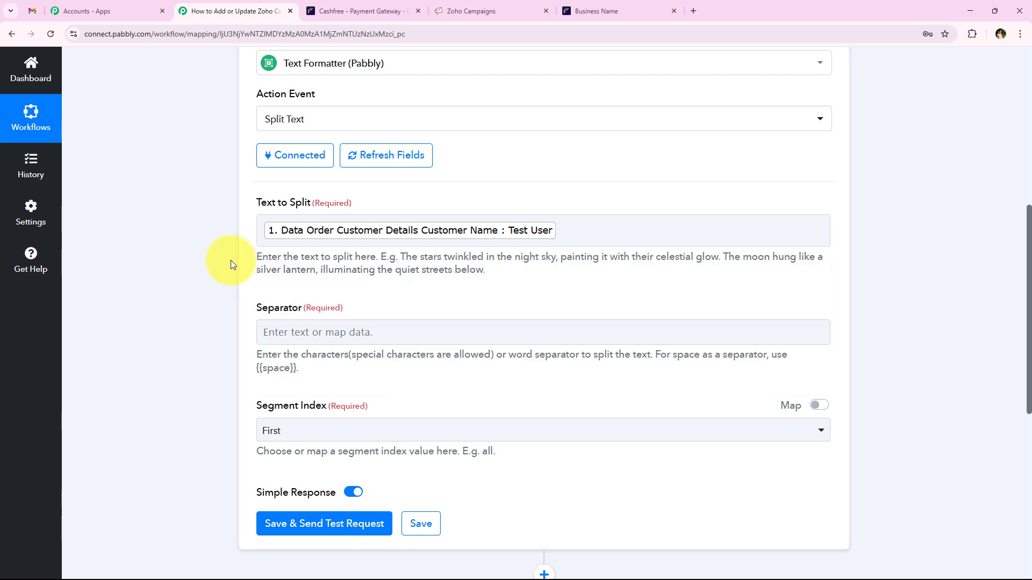
Set the Separator to {{space}}, copying the placeholder from the field's help text
scroll(245, 333, down, 1)
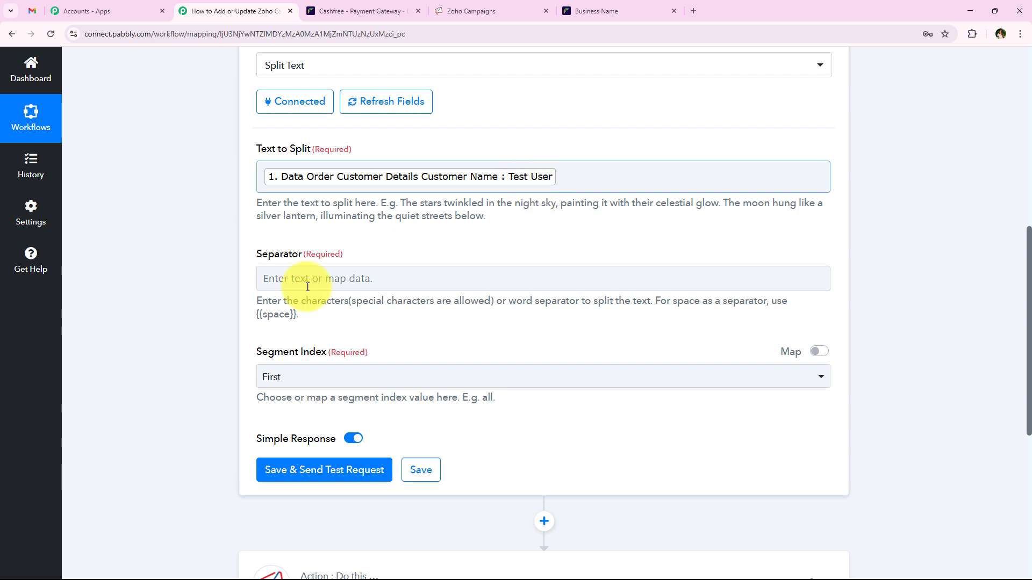
drag(257, 301, 660, 312)
click(660, 311)
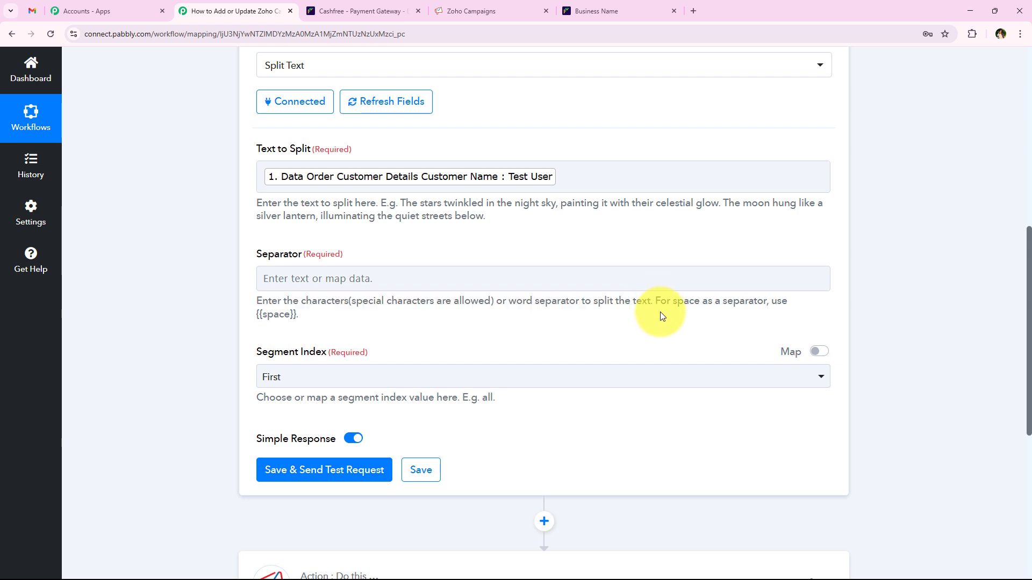
double_click(298, 314)
right_click(298, 316)
click(314, 327)
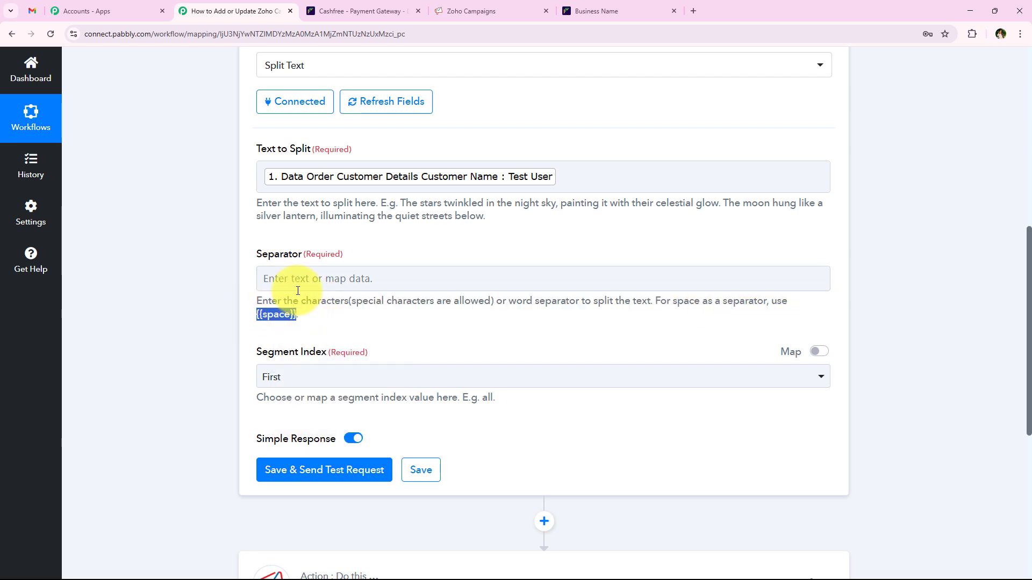
right_click(304, 299)
click(325, 403)
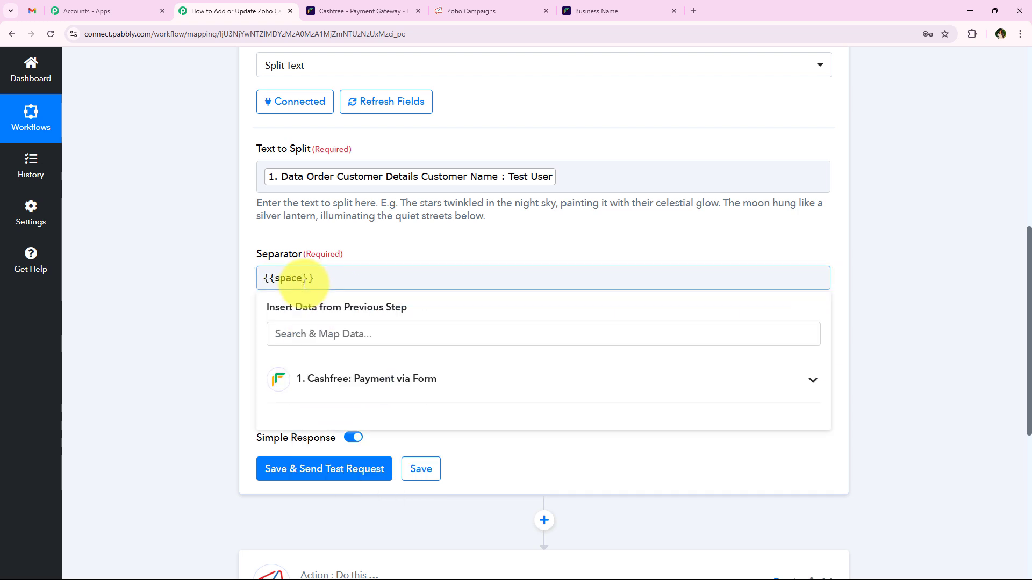
click(206, 289)
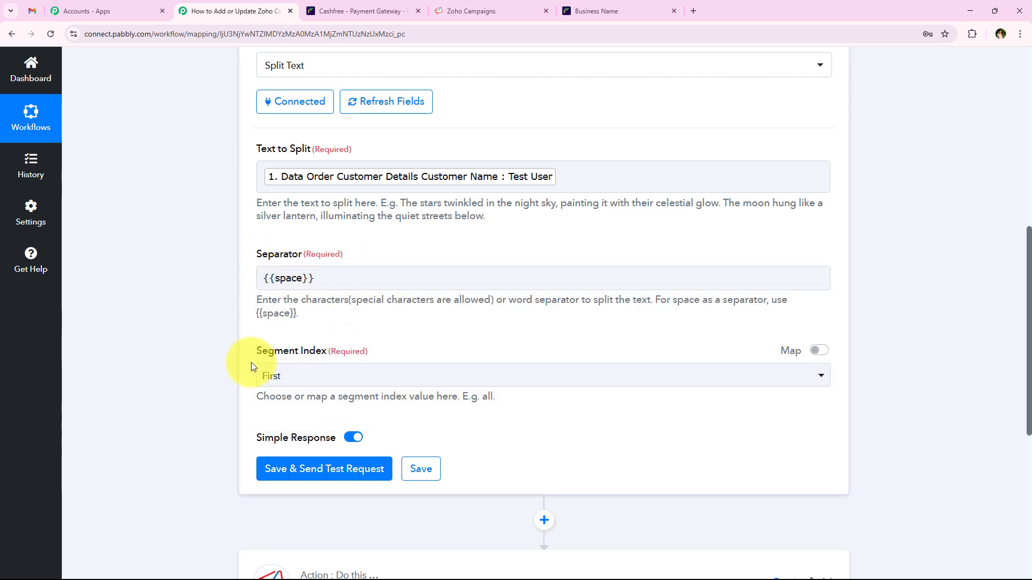
Set the Segment Index to All, then save the Split Text step and send a test request
click(329, 377)
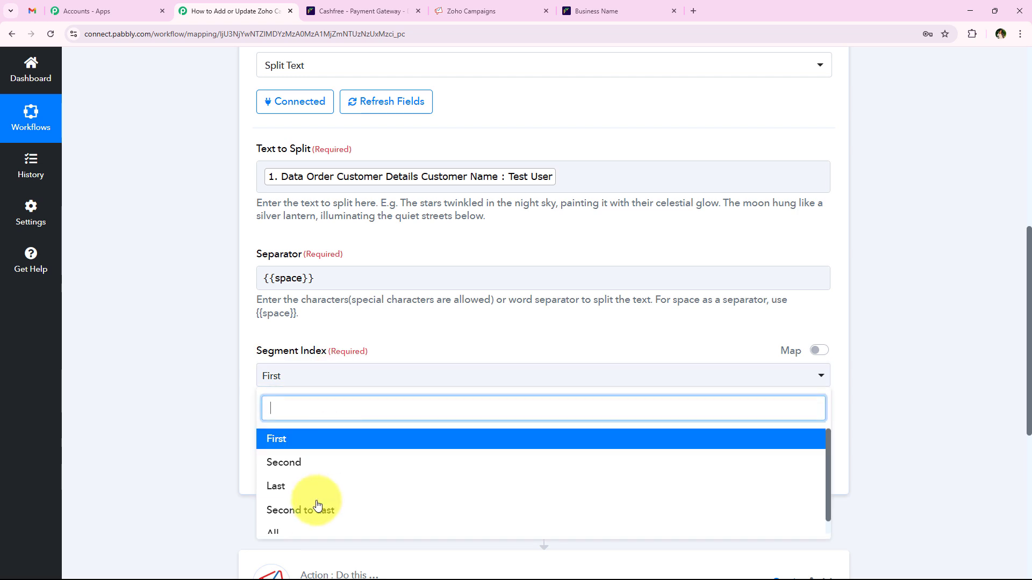
click(311, 527)
click(356, 473)
Examine the Split Text response, comparing the Result 0 and Result 1 values for the first and last name
scroll(159, 239, down, 1)
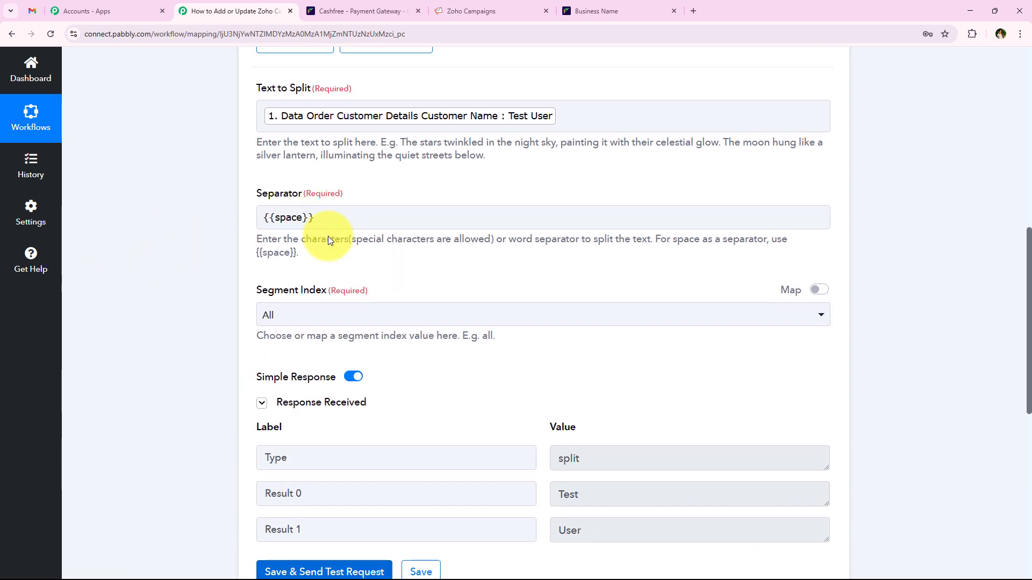
scroll(328, 237, down, 4)
drag(582, 290, 364, 279)
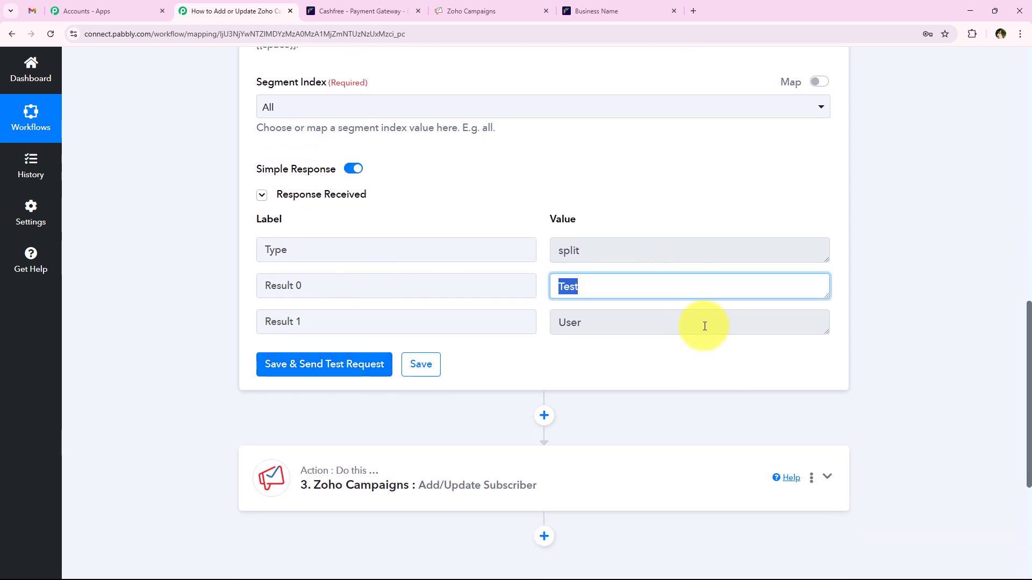
drag(702, 326, 242, 330)
drag(645, 291, 312, 304)
drag(737, 318, 346, 362)
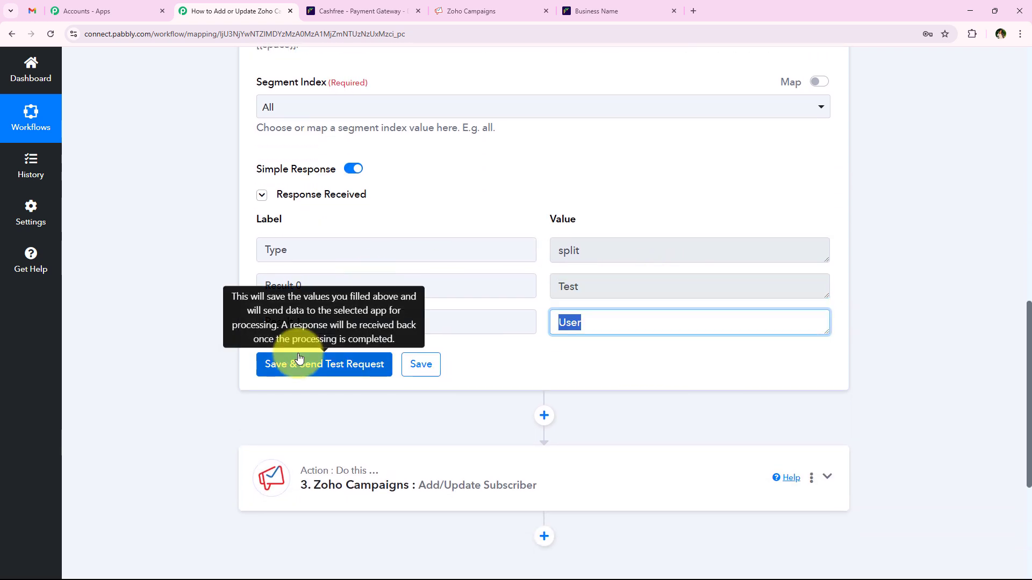
click(607, 289)
drag(606, 288, 553, 293)
drag(605, 323, 516, 365)
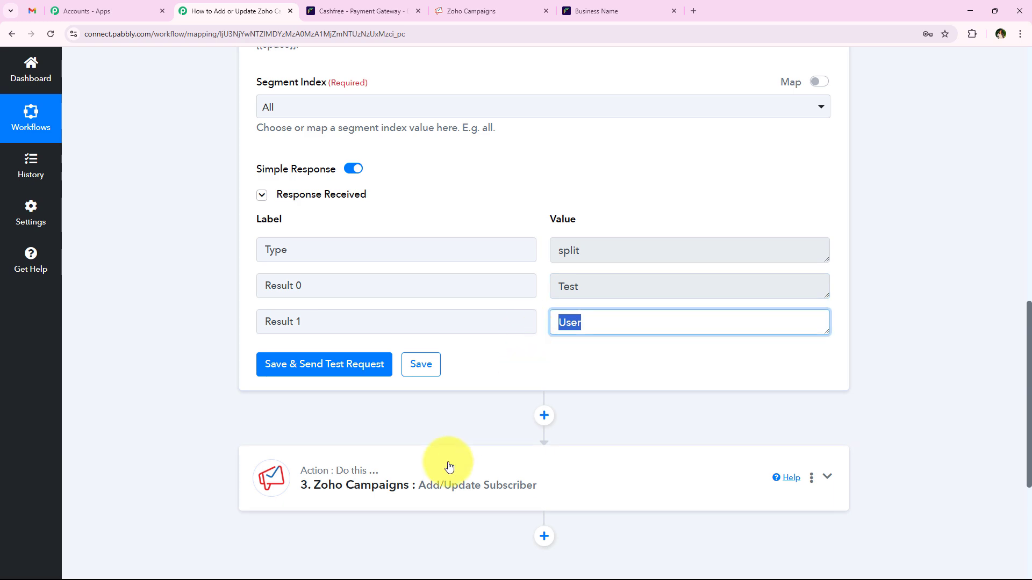
Map First Name in the Zoho Campaigns Add/Update Subscriber step to Result 0 from the Split Text step
click(449, 468)
scroll(195, 203, down, 4)
scroll(194, 201, up, 5)
scroll(194, 201, down, 8)
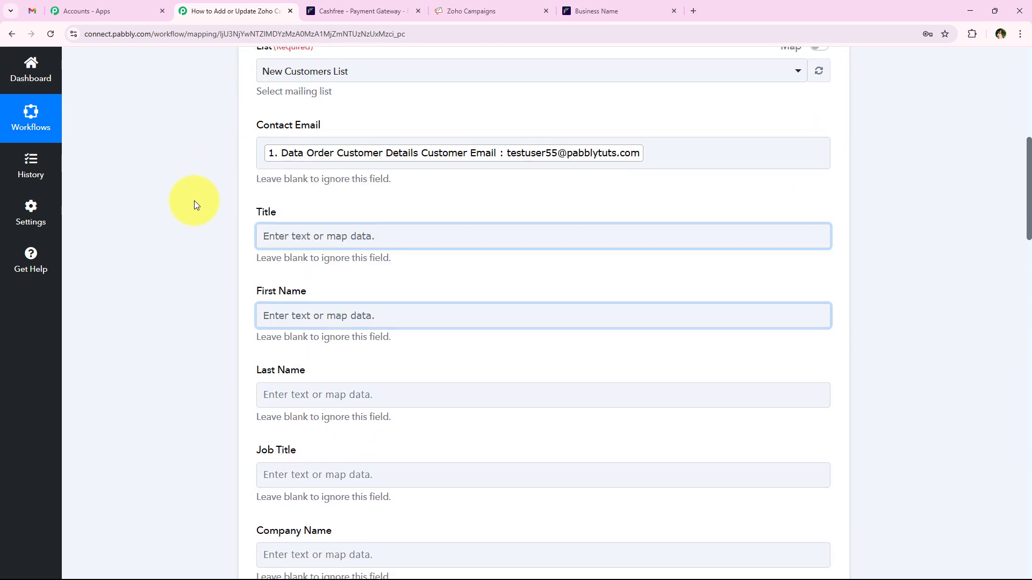
click(400, 256)
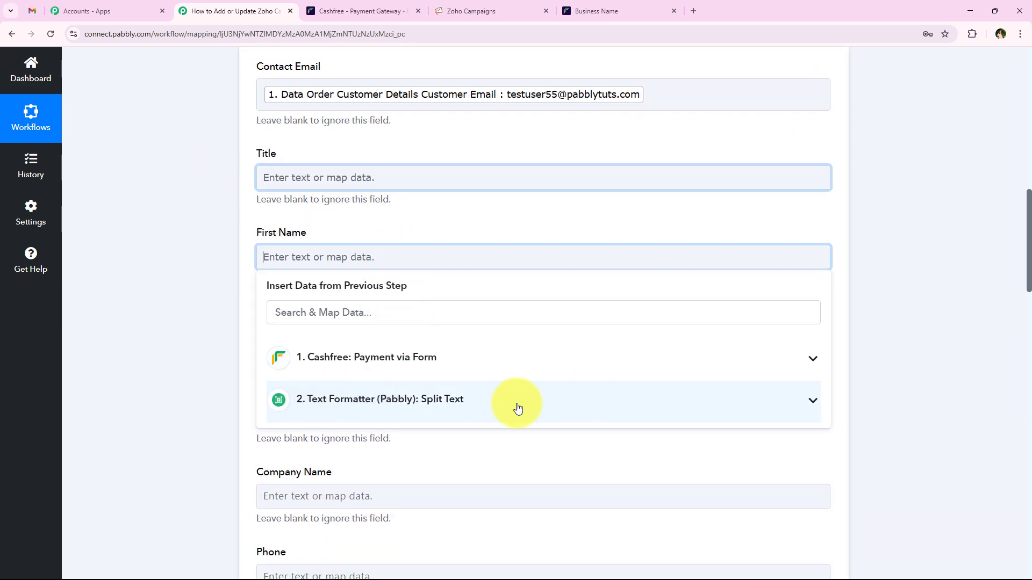
click(489, 405)
click(350, 462)
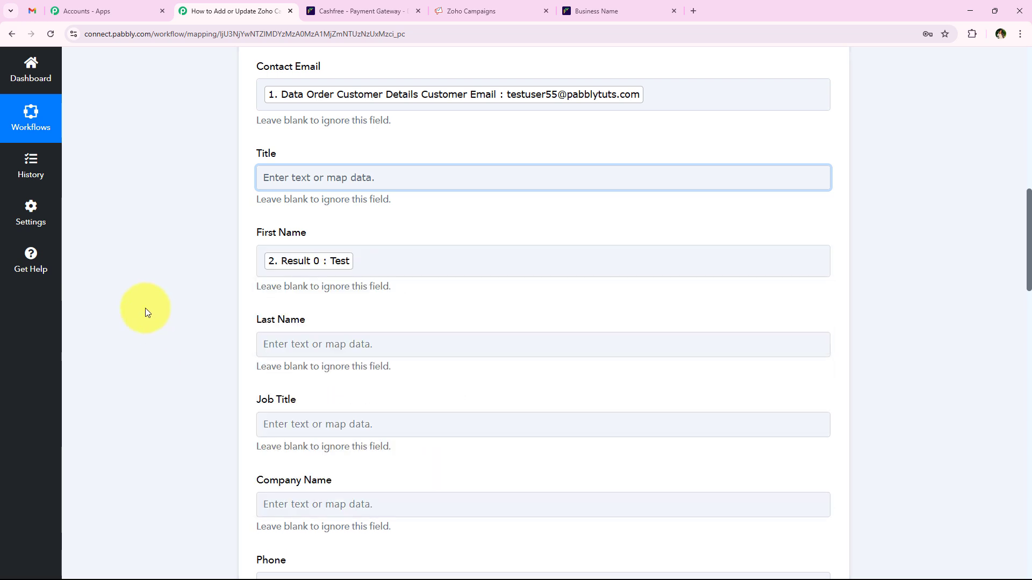
Map Last Name in the Zoho Campaigns step to Result 1 from the Split Text step
scroll(145, 309, down, 1)
click(323, 290)
click(339, 432)
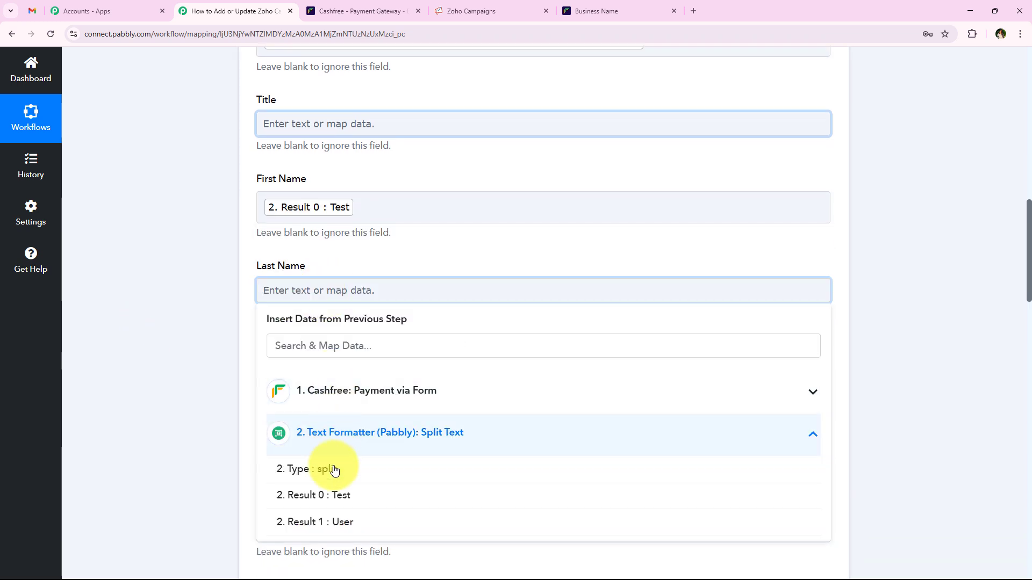
click(330, 523)
Map Phone to the Cashfree Customer Phone value, finding it by searching for "ph"
scroll(190, 218, down, 1)
scroll(196, 231, down, 1)
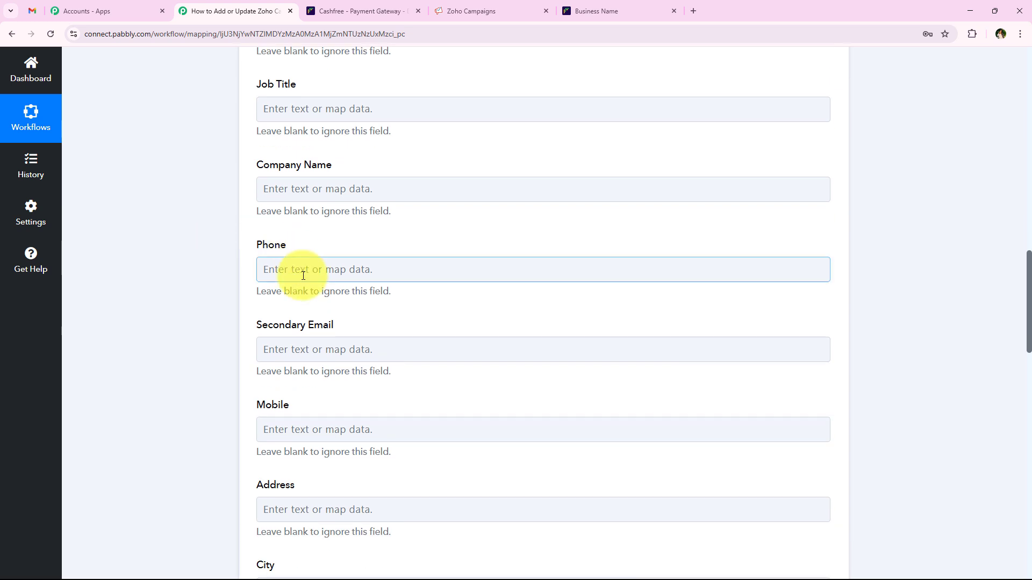
click(300, 270)
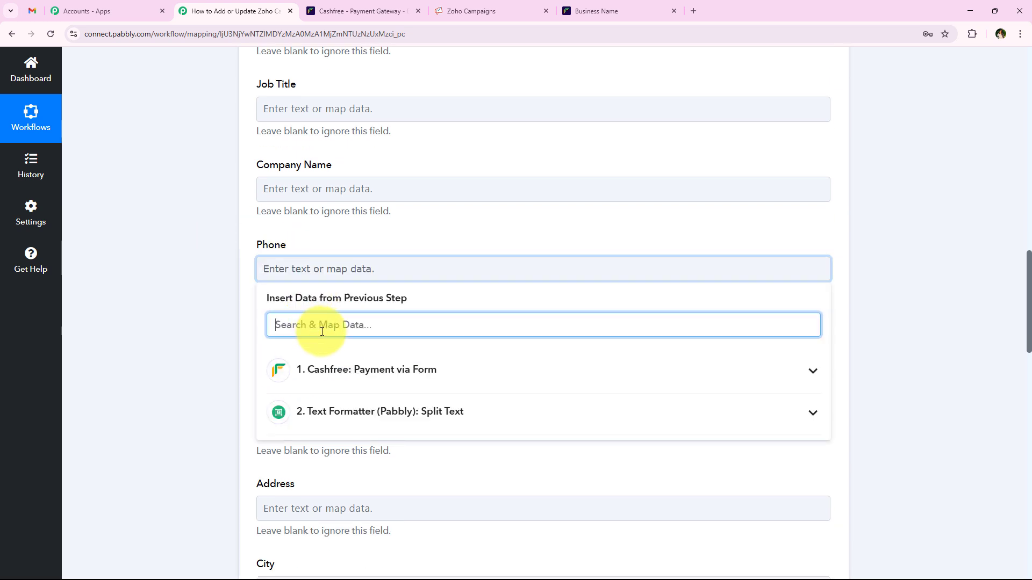
text(9)
key(BackSpace)
text(+)
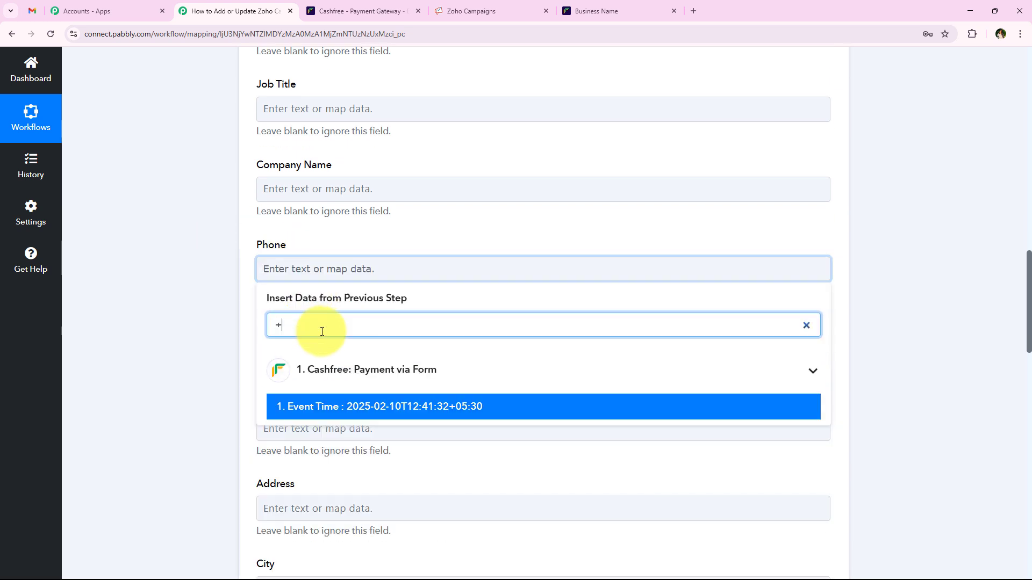
key(BackSpace)
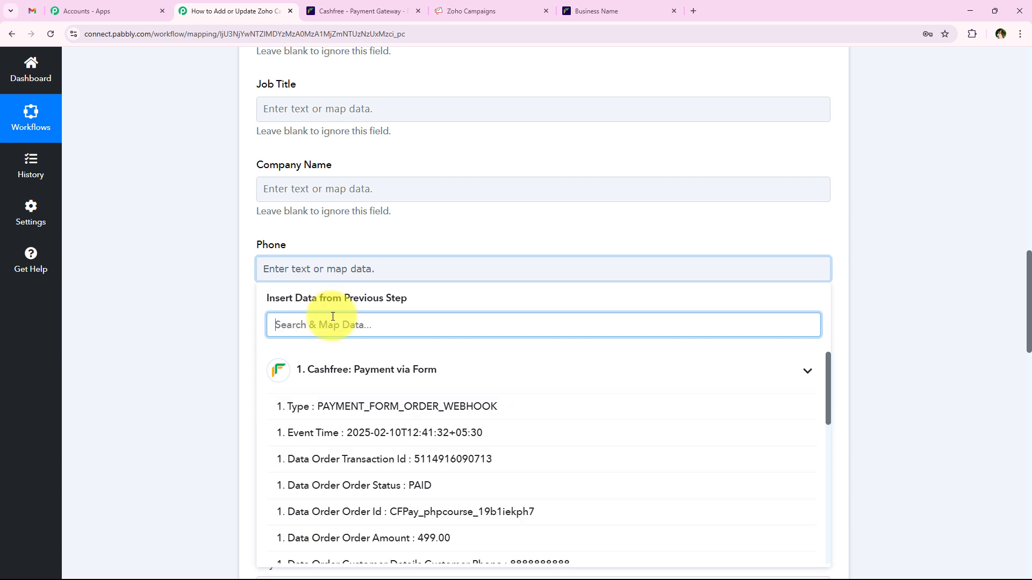
text(ph)
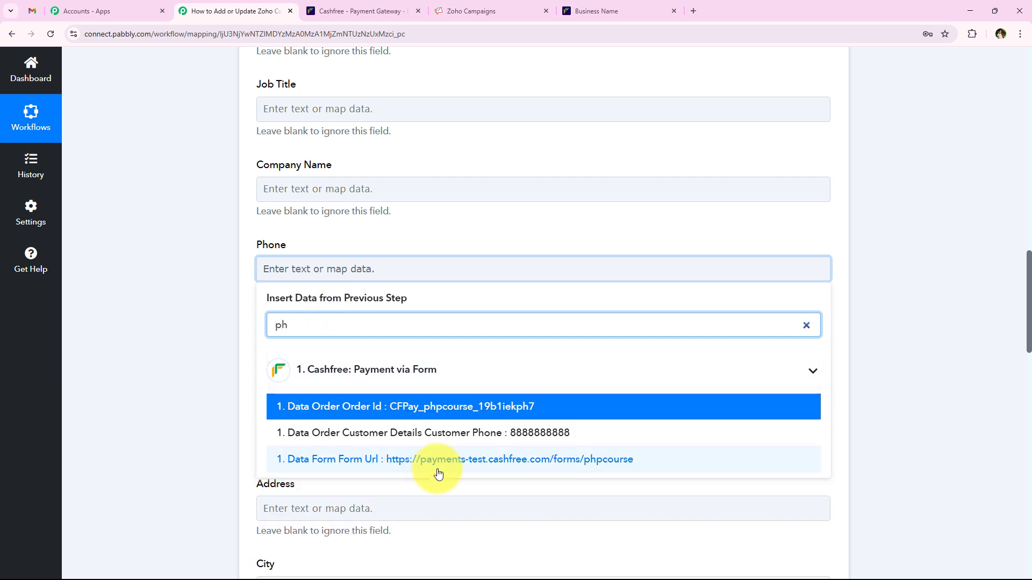
click(473, 432)
Review the mapped name and phone fields and the remaining optional subscriber fields down to Lead Source
scroll(162, 322, up, 5)
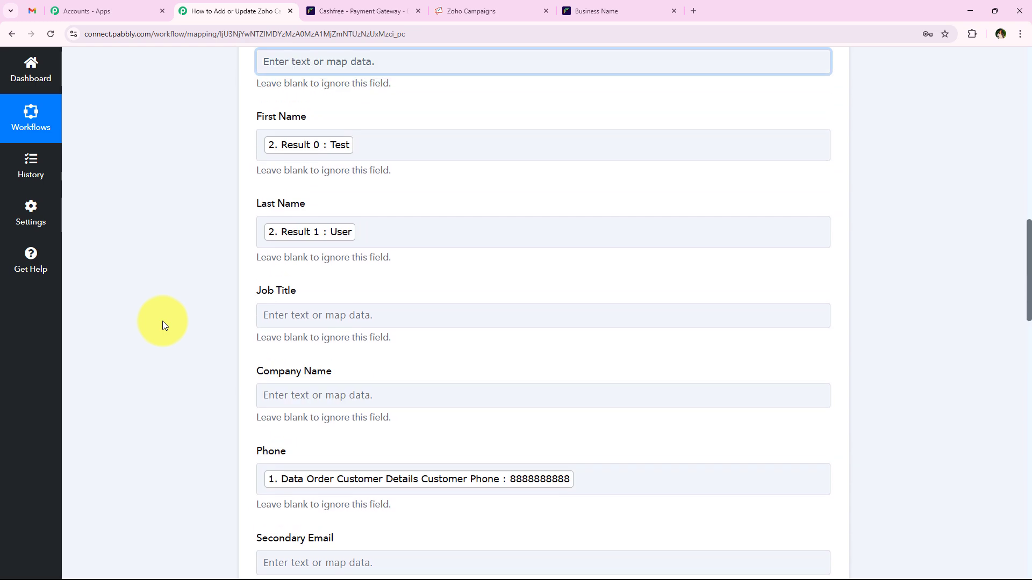
scroll(163, 321, down, 14)
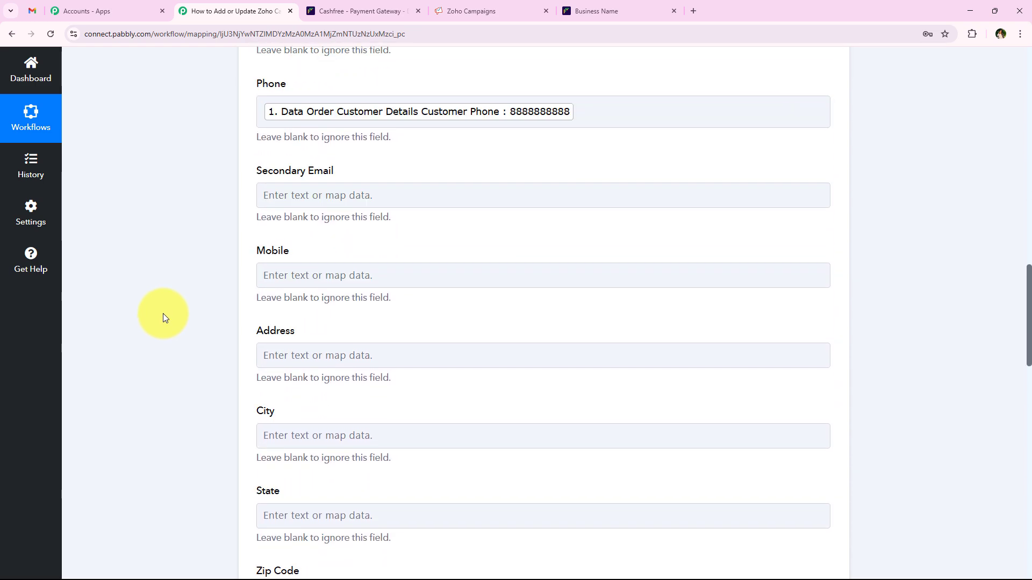
scroll(167, 301, down, 10)
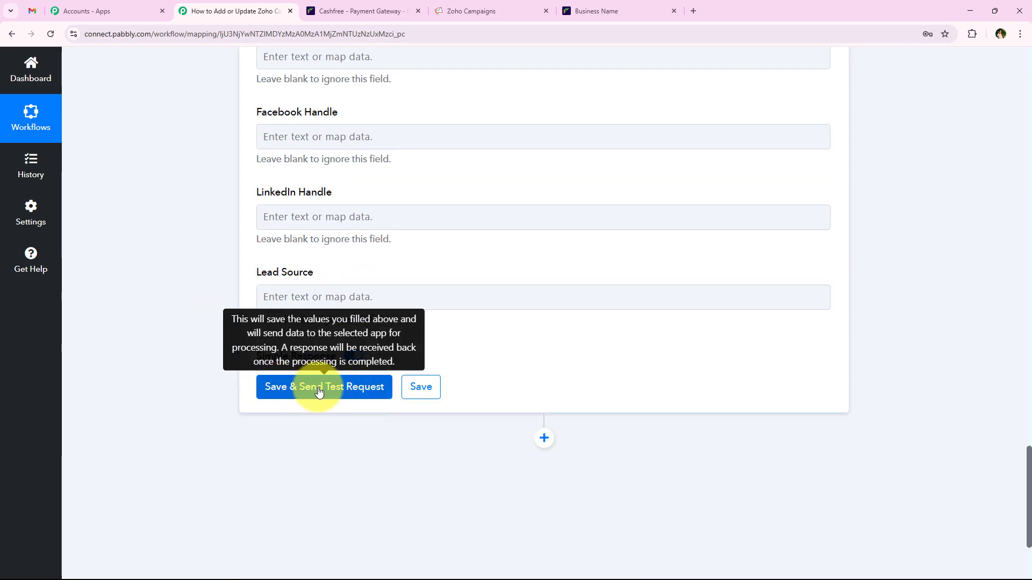
scroll(167, 373, up, 15)
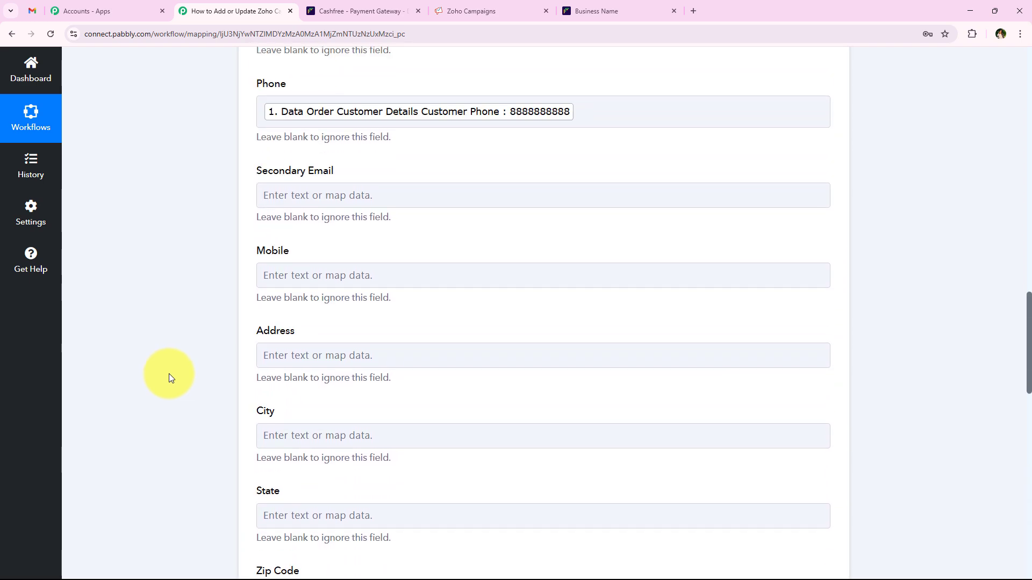
scroll(168, 373, down, 14)
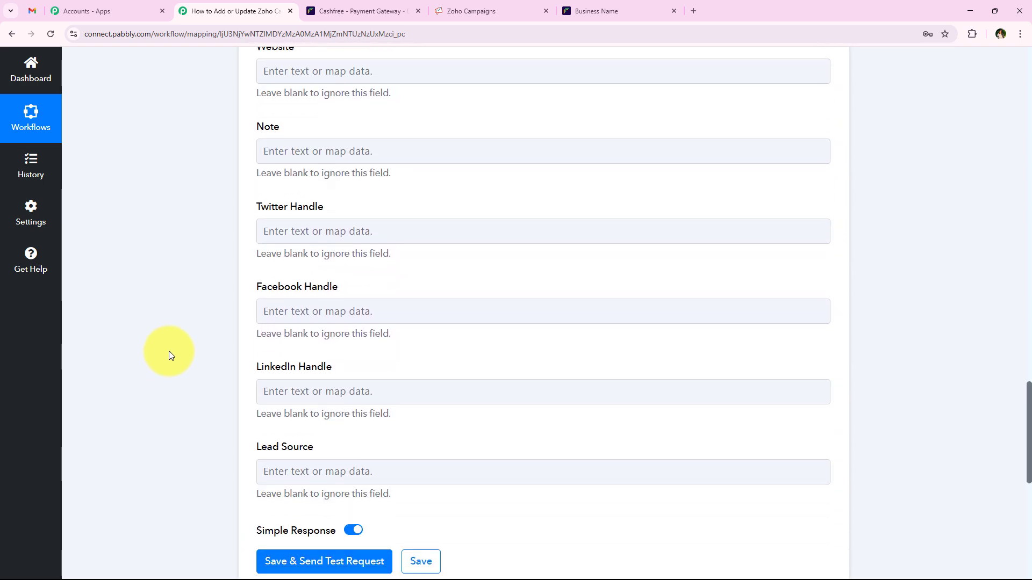
Save the Zoho Campaigns step, send its test request, and enlarge the response's Message value to read it in full
scroll(277, 199, down, 5)
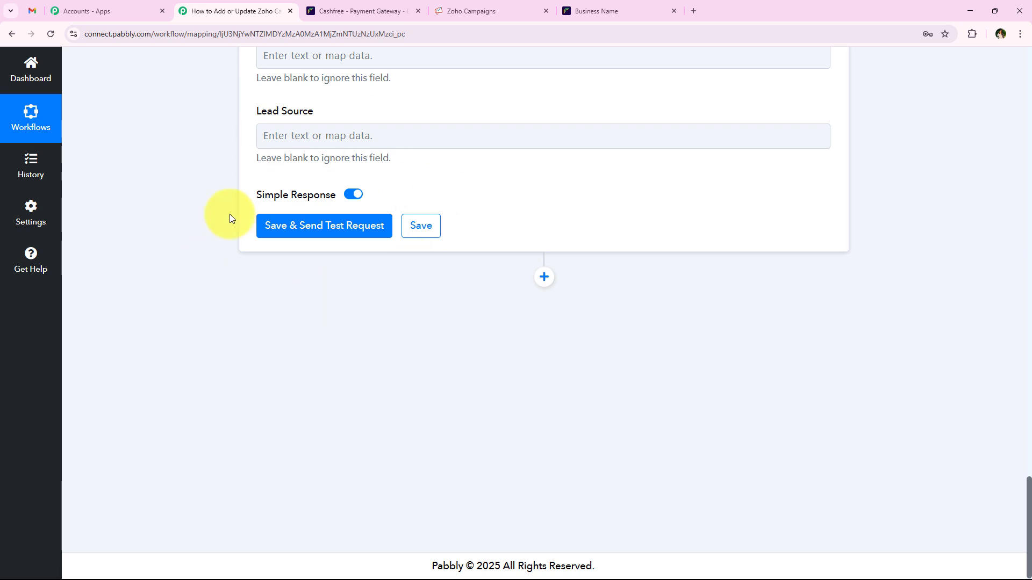
click(329, 232)
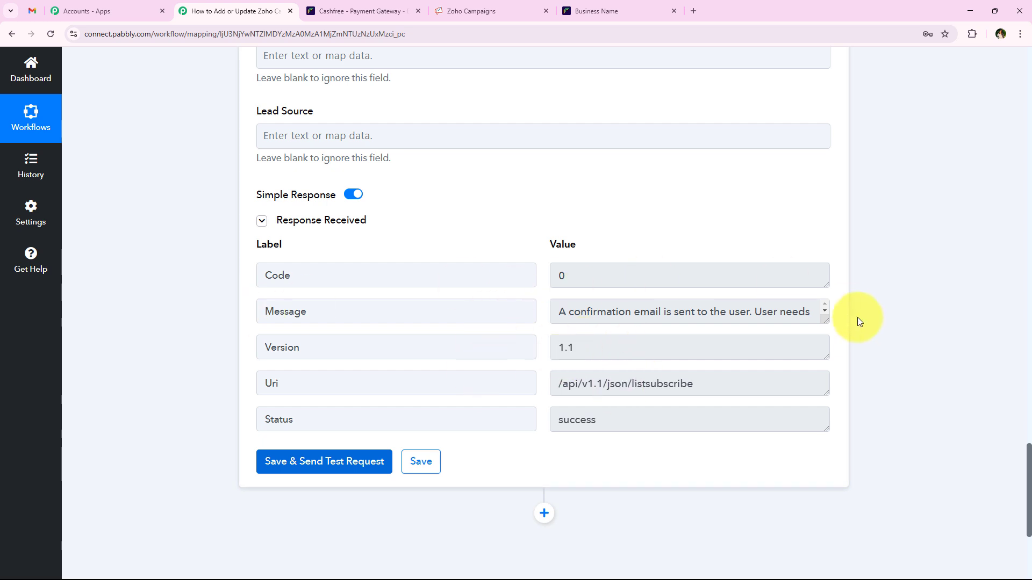
drag(826, 321, 829, 344)
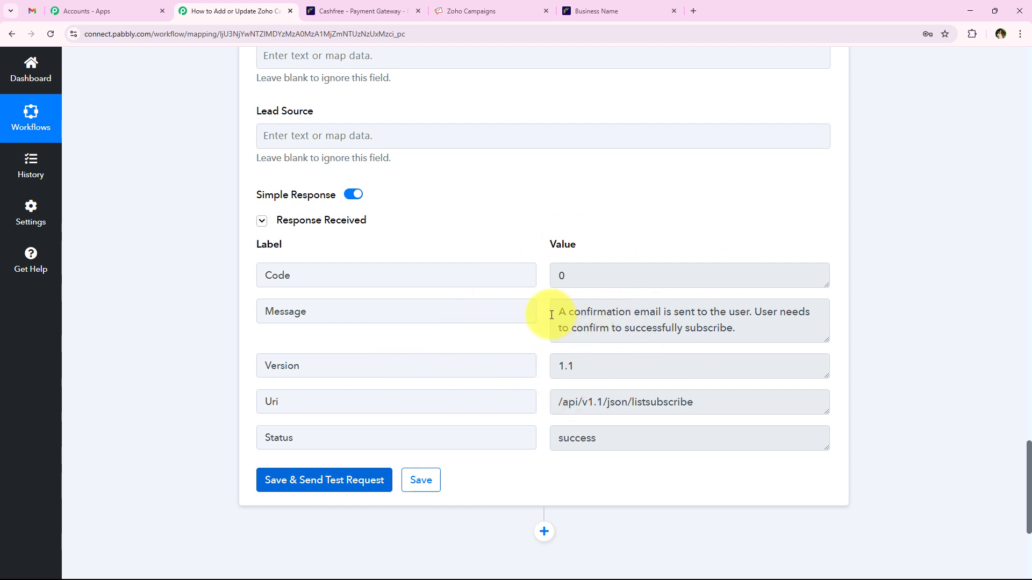
drag(551, 315, 498, 333)
click(497, 334)
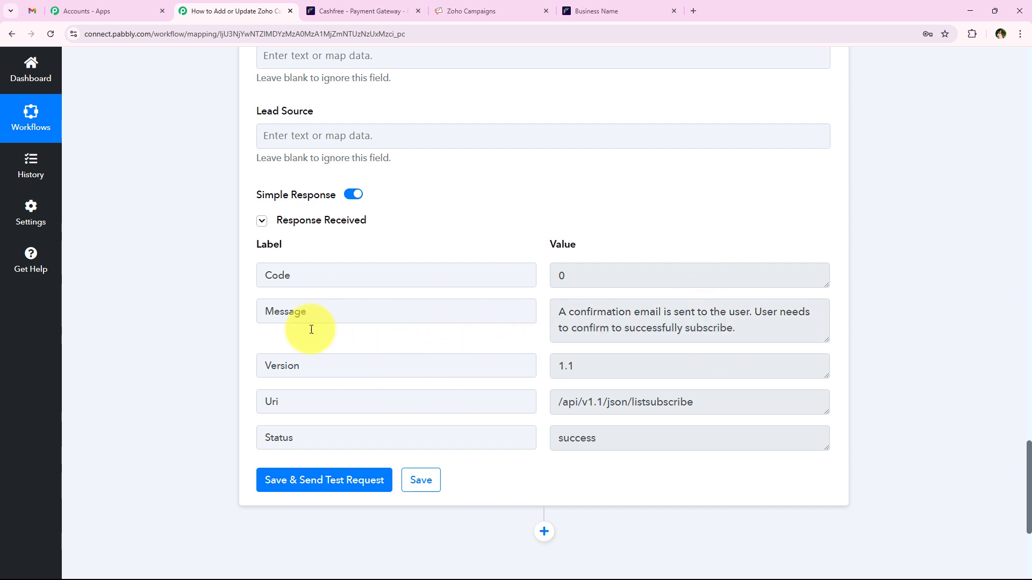
Collapse the Zoho Campaigns Add/Update Subscriber step and look over the complete three-step workflow
scroll(244, 363, up, 15)
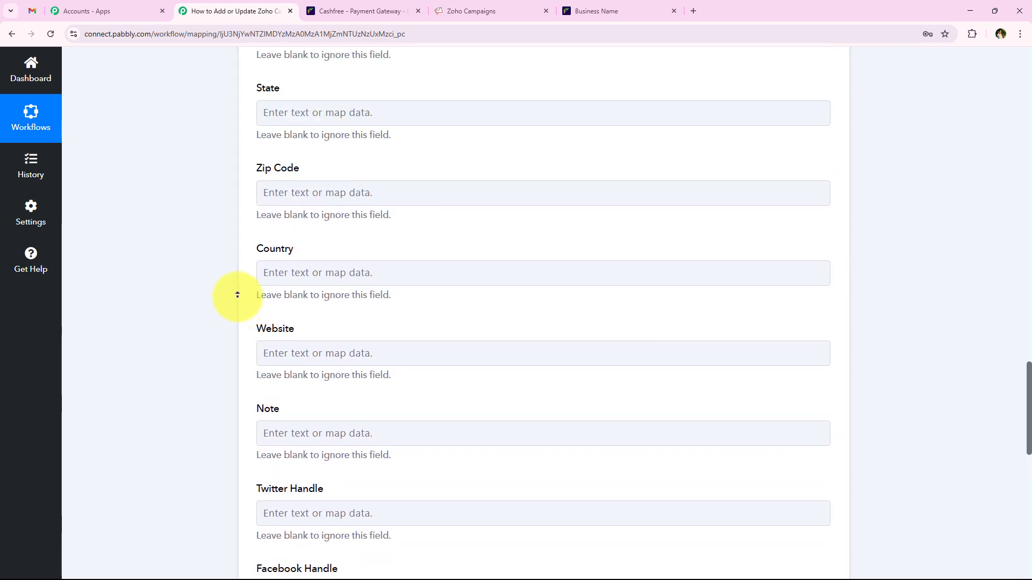
scroll(237, 294, up, 15)
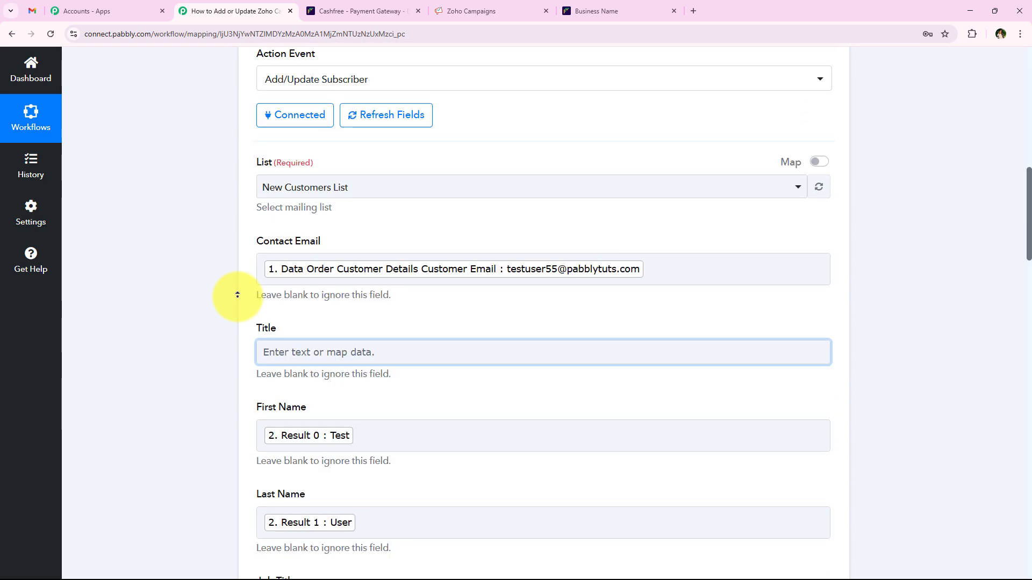
scroll(237, 294, up, 8)
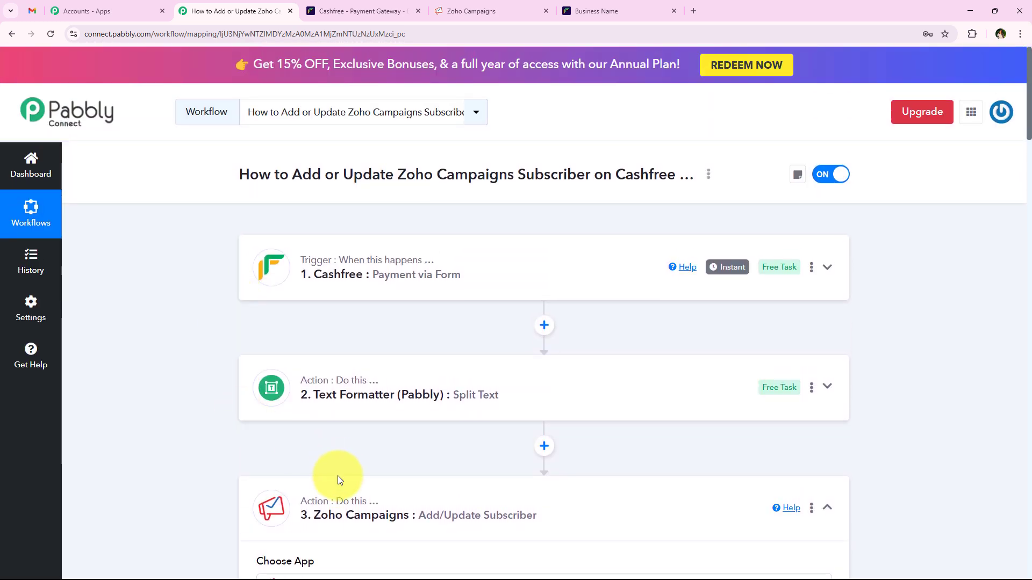
click(338, 480)
scroll(271, 456, down, 2)
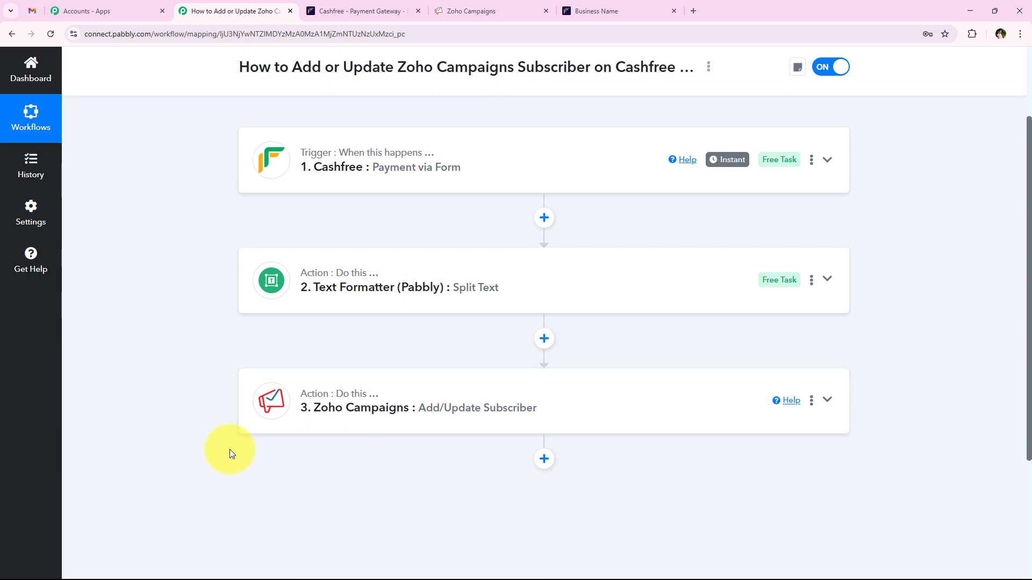
scroll(230, 452, up, 2)
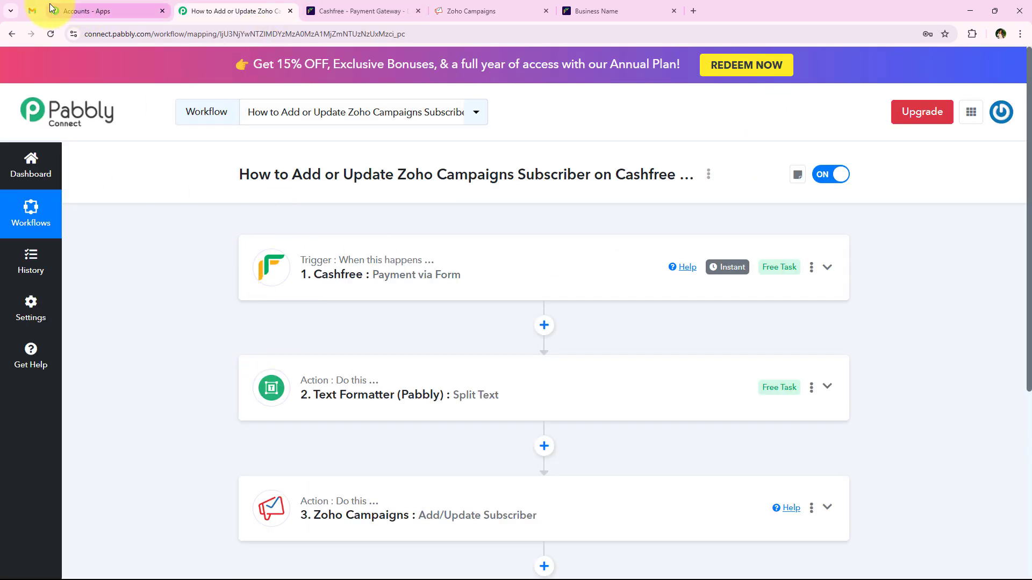
Switch to Gmail, open the "pablss - Confirm your subscription" email, and confirm the newest subscription
click(33, 11)
click(271, 114)
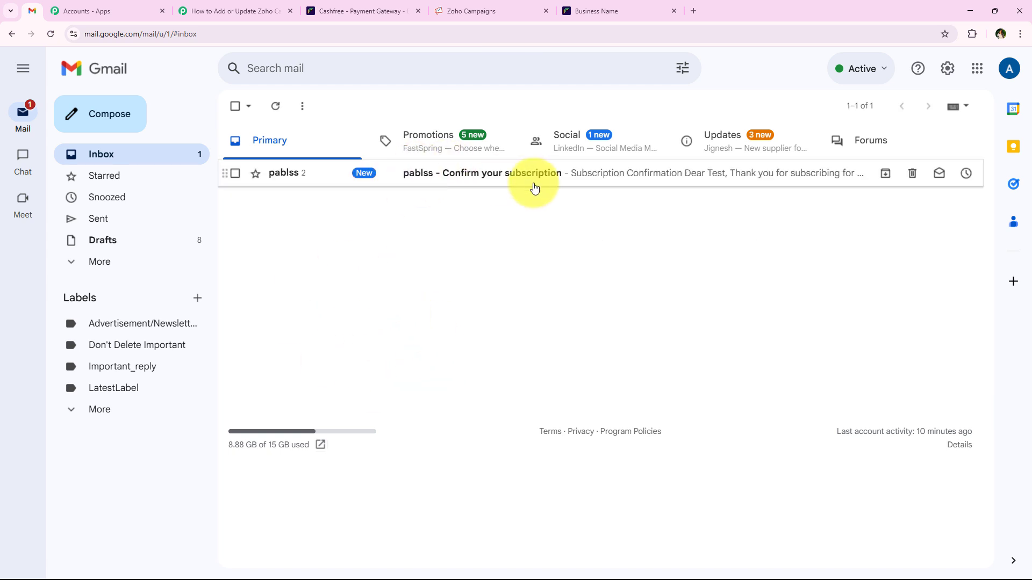
click(495, 188)
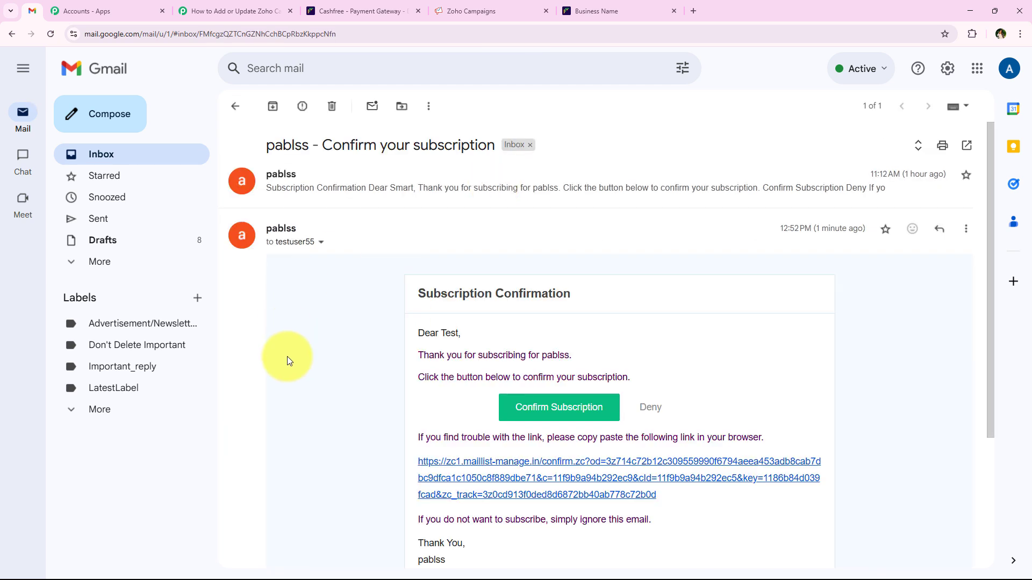
scroll(398, 283, down, 1)
drag(412, 273, 479, 280)
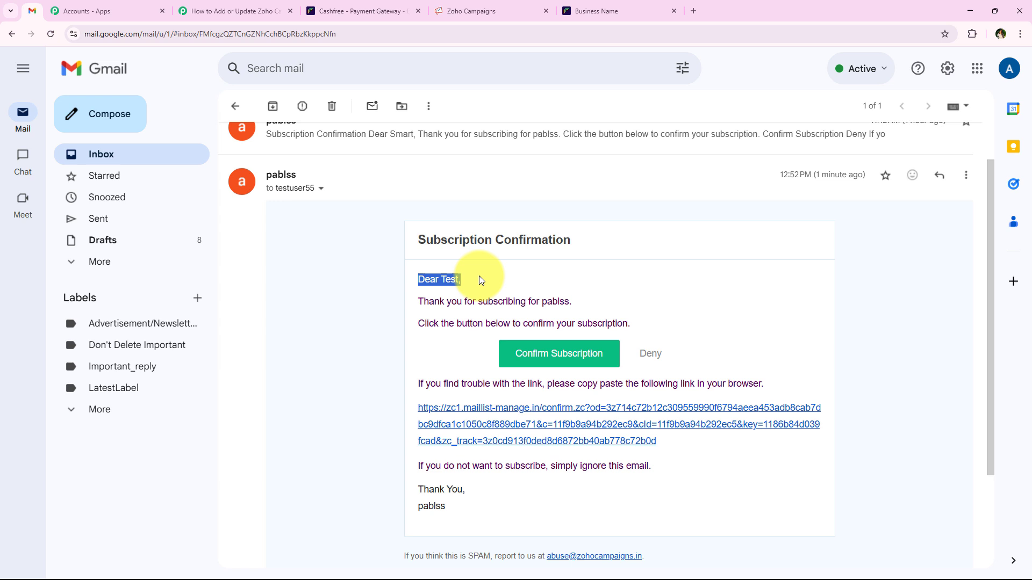
click(405, 310)
scroll(391, 381, down, 1)
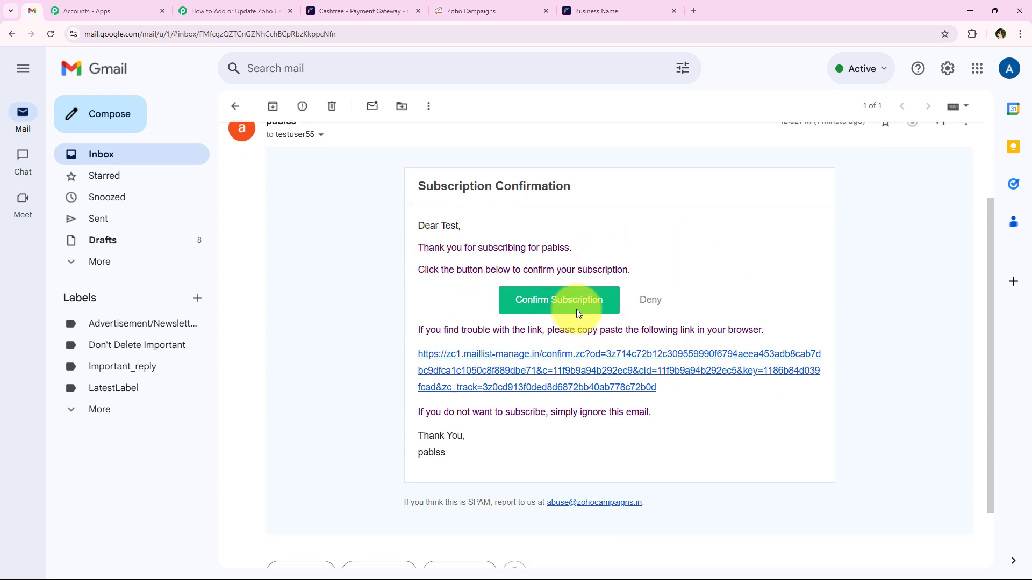
click(561, 304)
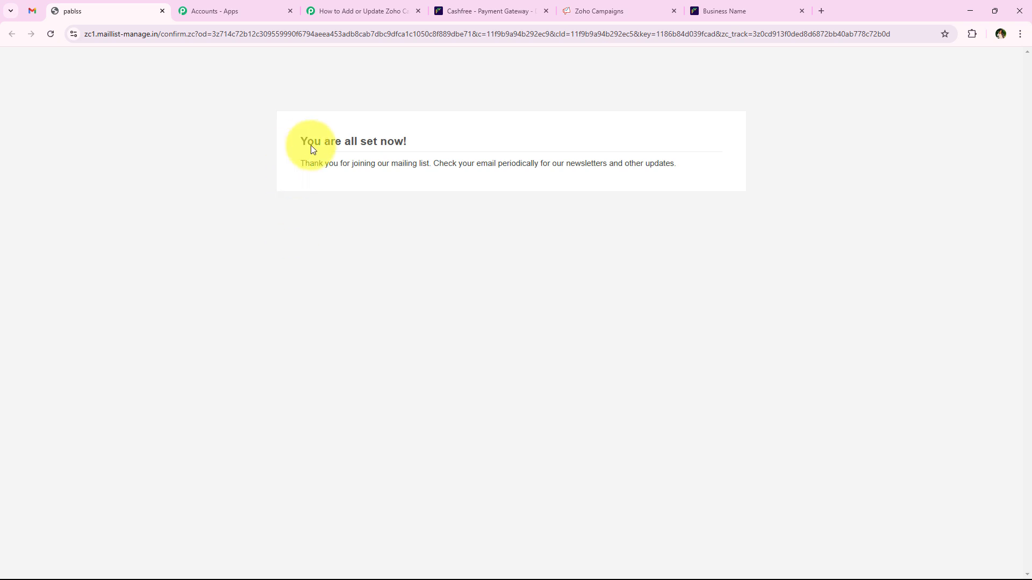
Read the subscription confirmation page's heading and thank-you message, and close the page
triple_click(311, 145)
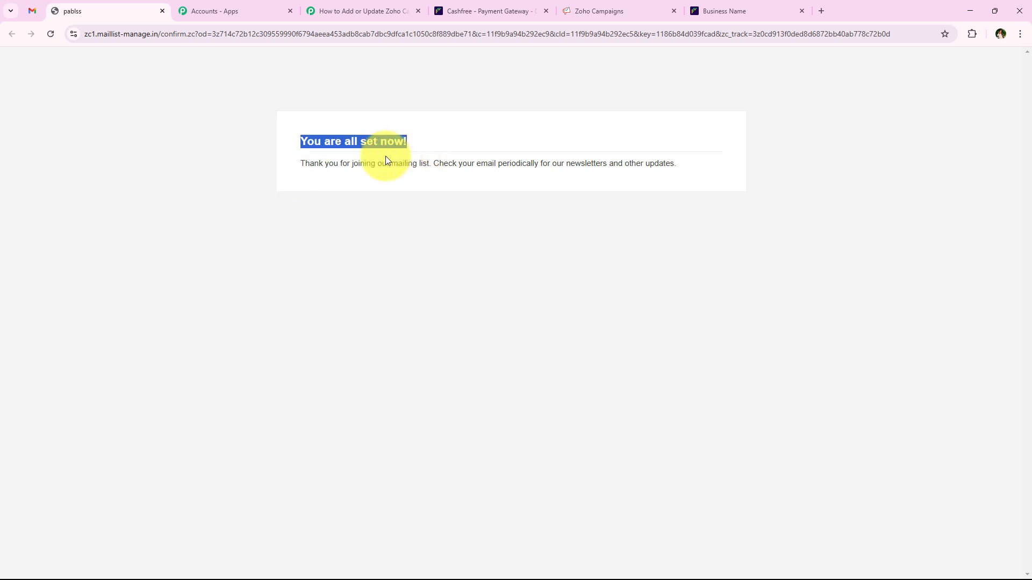
triple_click(422, 164)
click(441, 282)
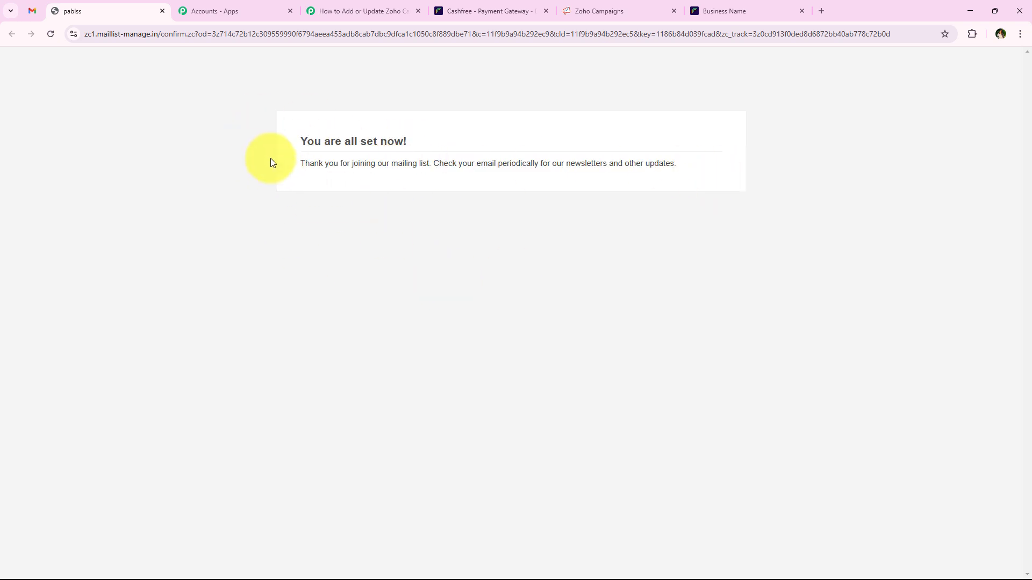
drag(397, 172, 428, 166)
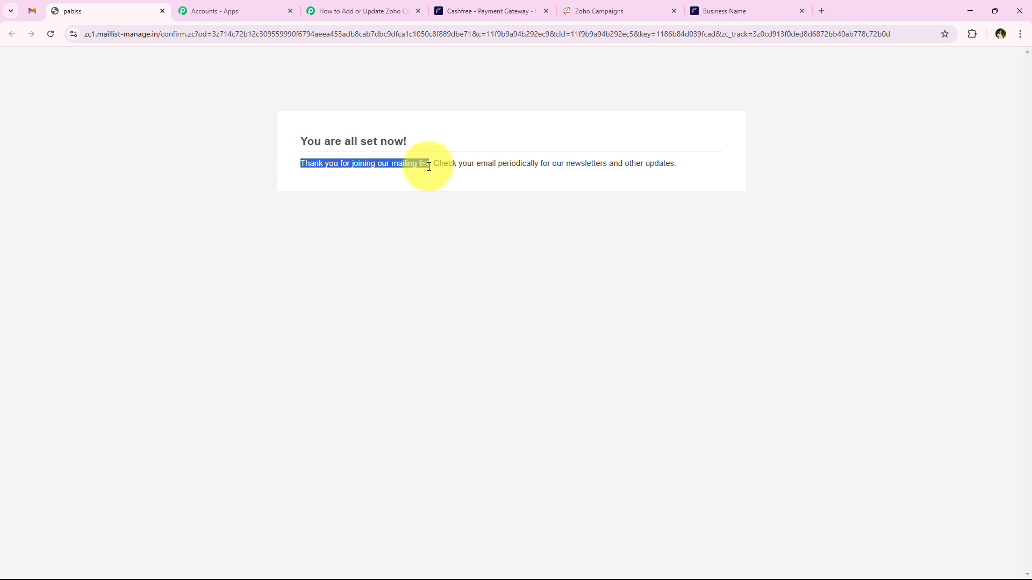
click(156, 60)
click(161, 11)
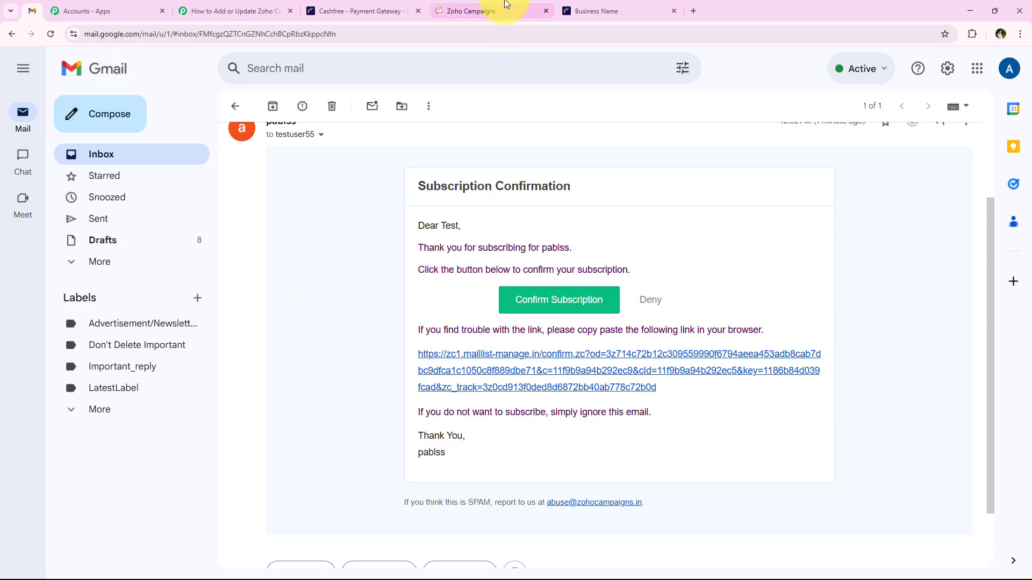
Switch to Zoho Campaigns, reload the Marketing Contacts list, and check the new subscriber's email, name and phone
click(478, 11)
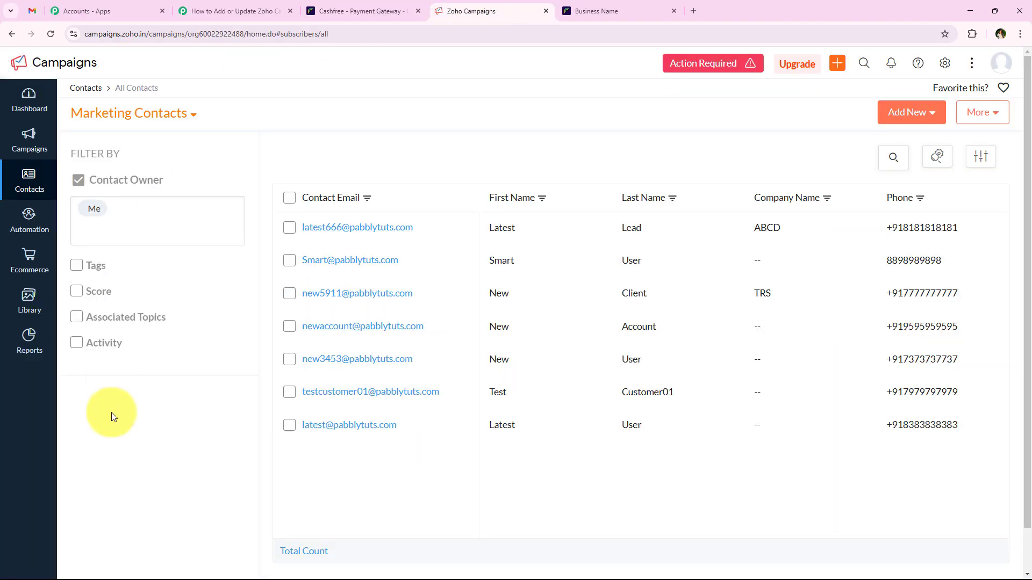
click(50, 33)
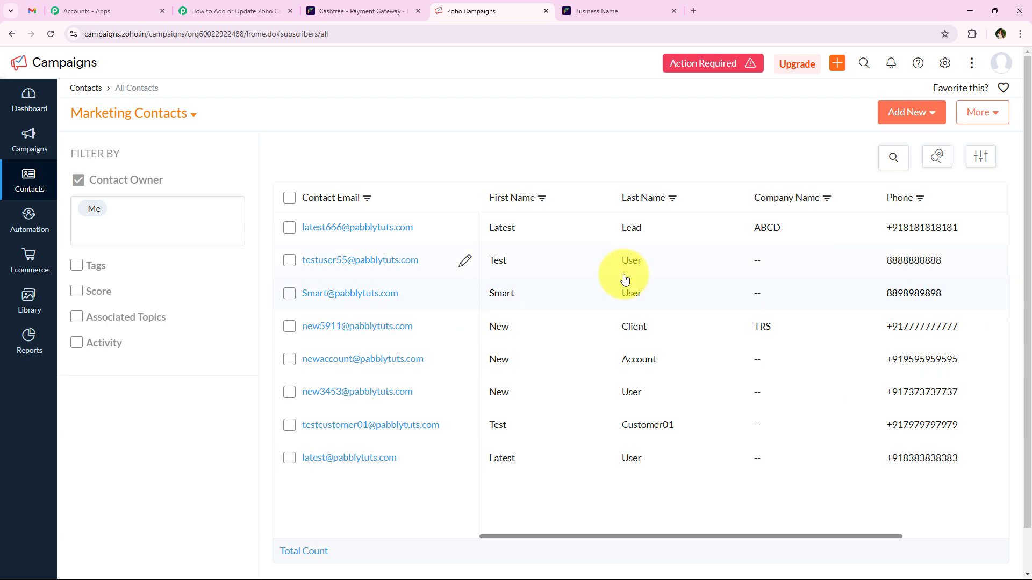
drag(300, 264, 674, 274)
click(674, 274)
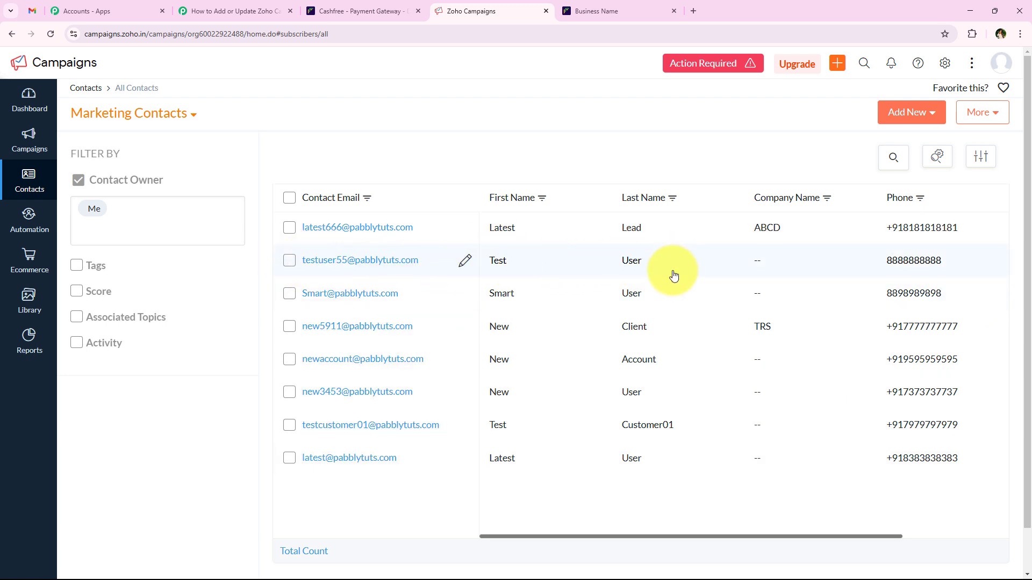
drag(968, 273, 484, 260)
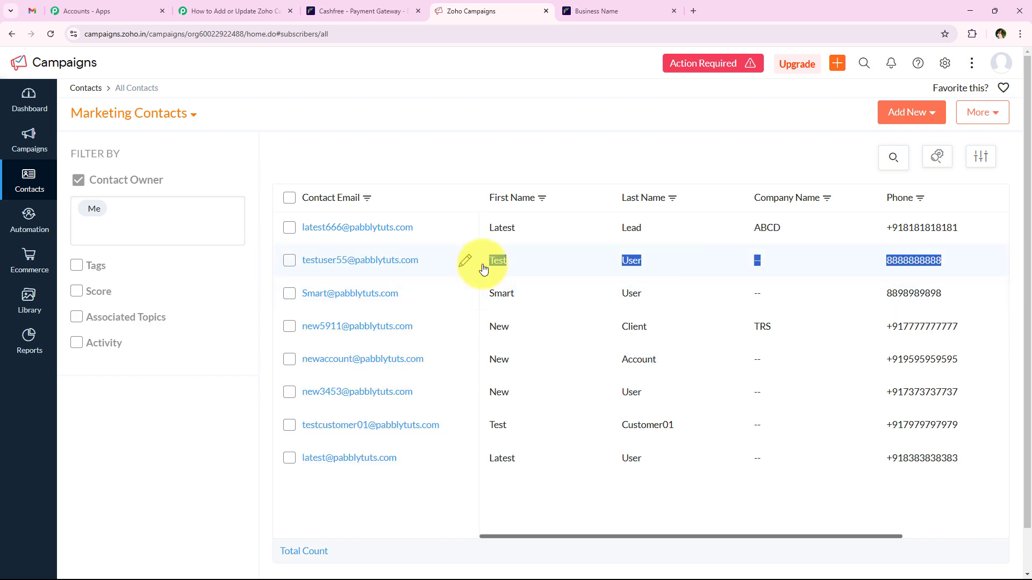
Return to the Pabbly Connect workflow and review its trigger and two action steps
click(223, 10)
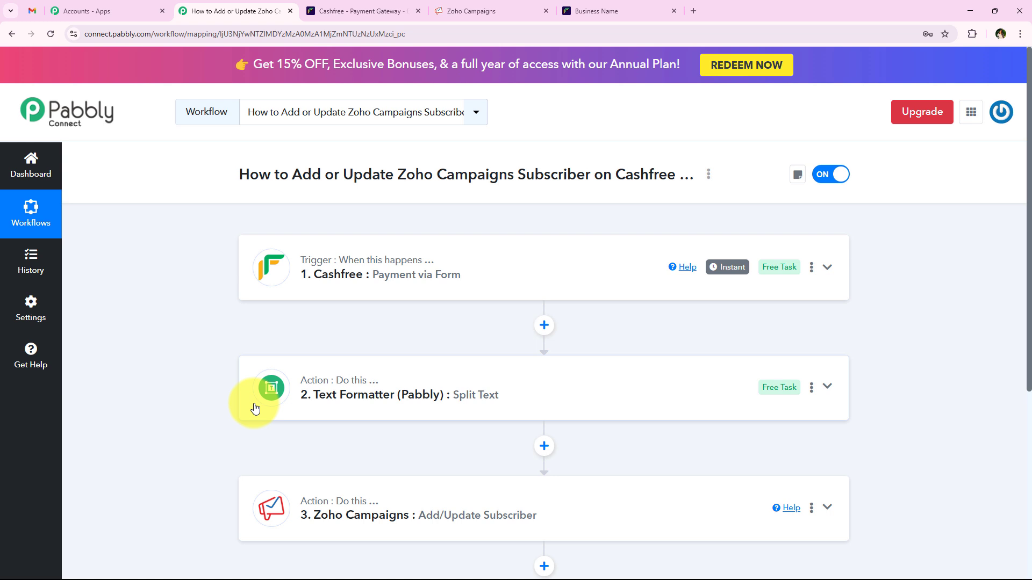
scroll(164, 412, down, 1)
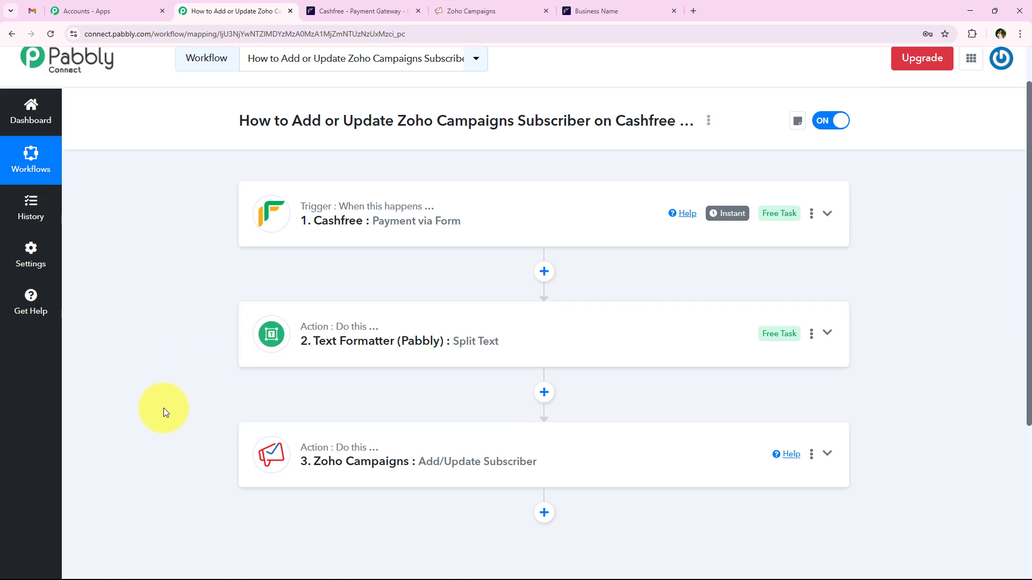
scroll(165, 411, up, 1)
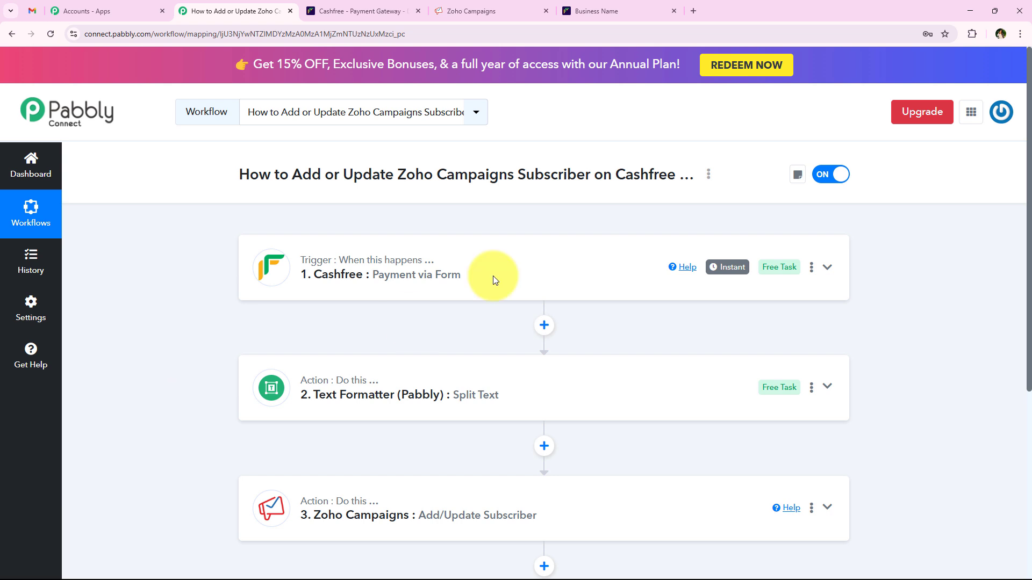
Switch to the Cashfree payment page and go back to the blank PHP Course form
click(583, 11)
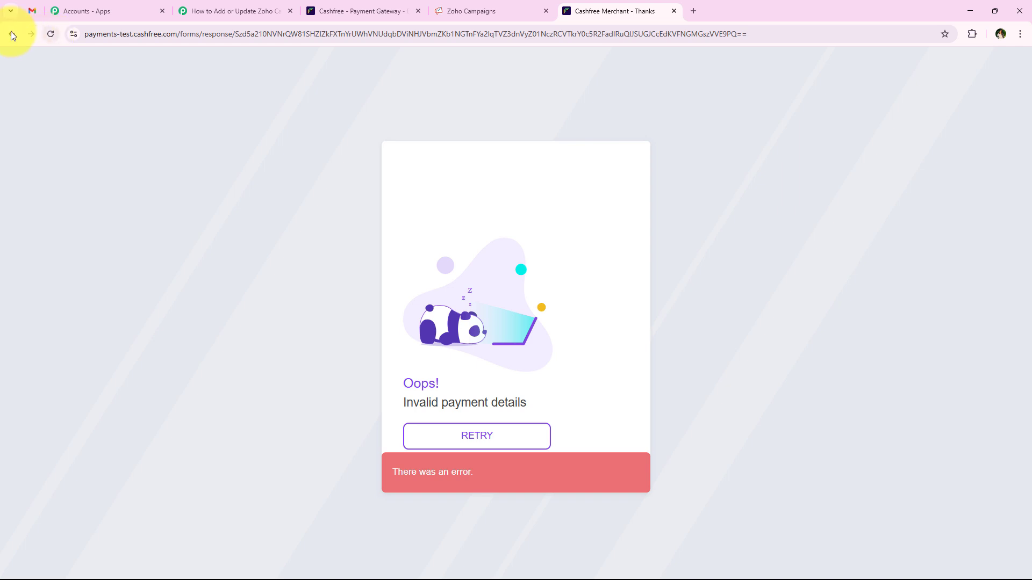
click(11, 34)
click(7, 34)
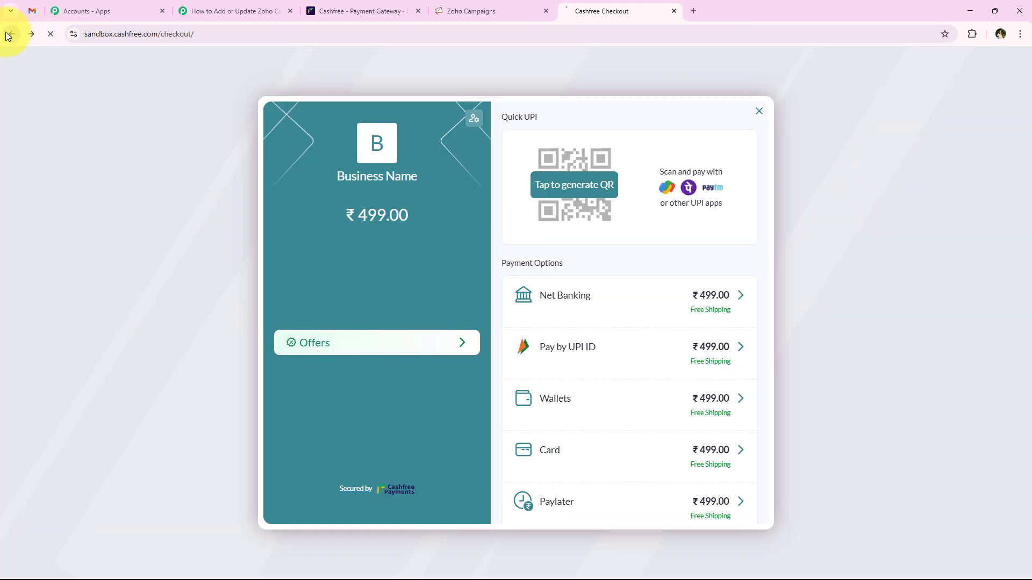
click(7, 34)
Fill the form with the saved dummy customer's name, email and phone number, making the email's first letter lowercase
click(459, 291)
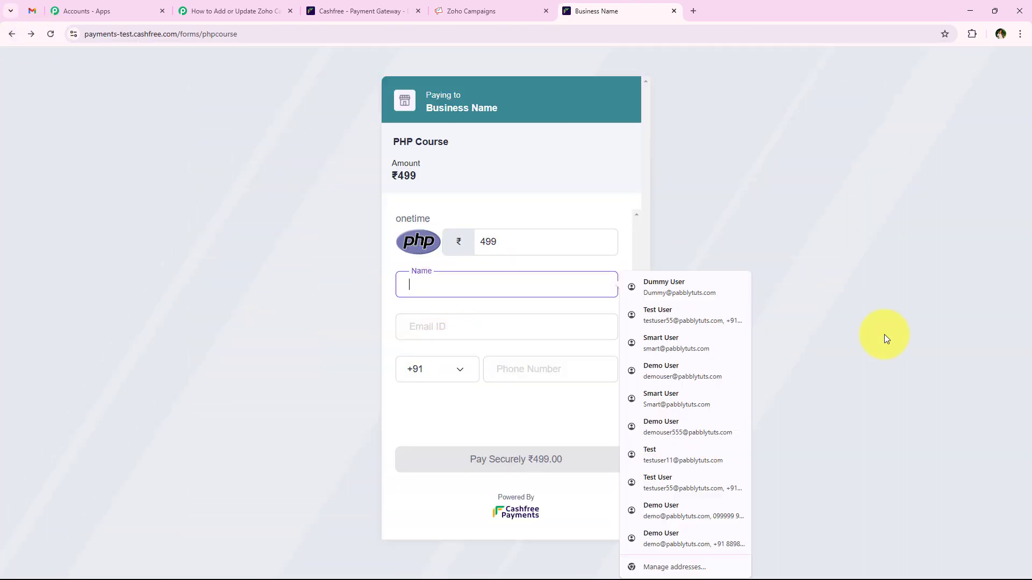
click(720, 294)
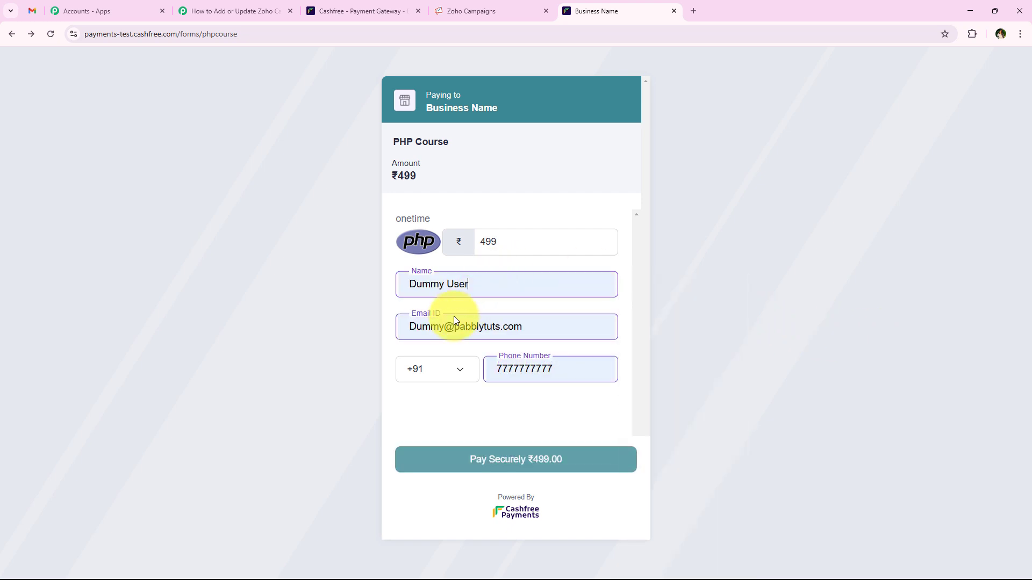
click(418, 326)
key(BackSpace)
text(d)
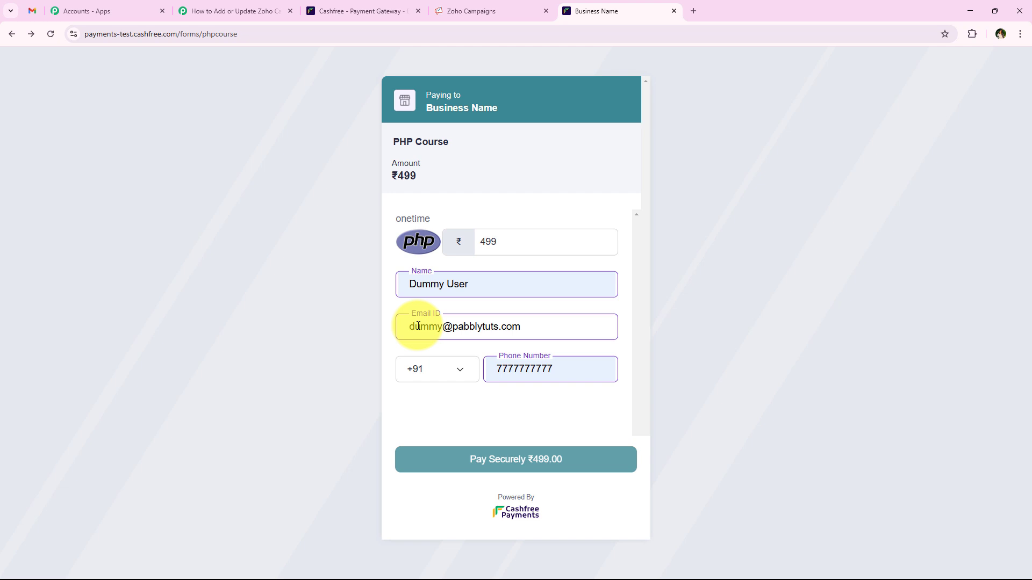
click(588, 376)
Submit the ₹499 PHP Course form and pay by UPI ID using the provided test success ID
click(568, 461)
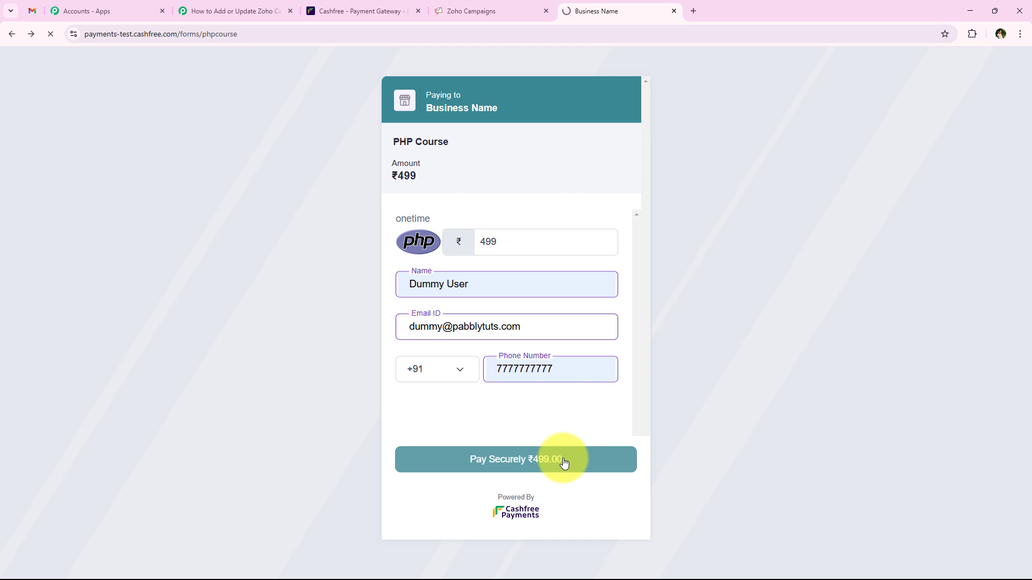
click(564, 461)
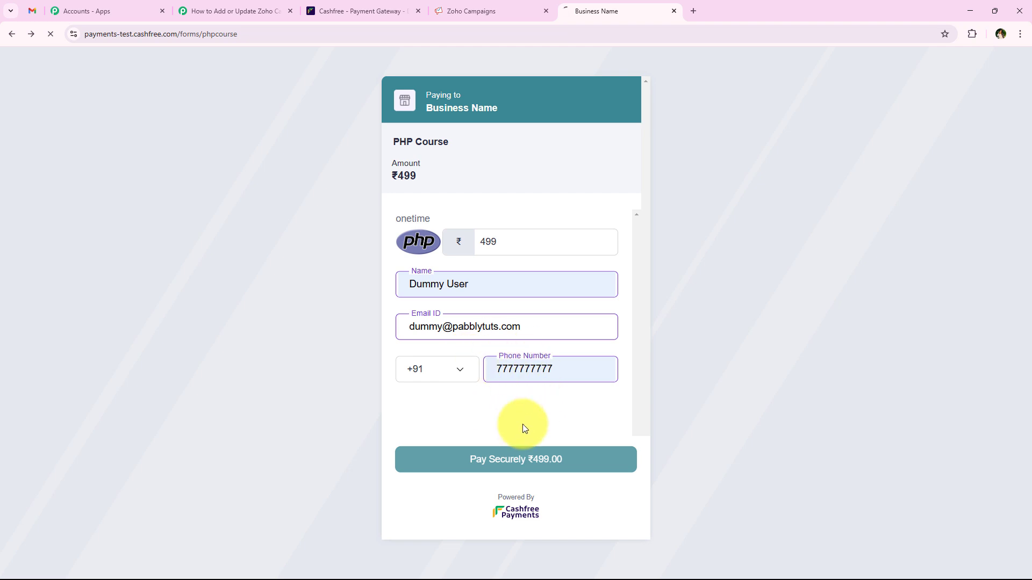
click(527, 458)
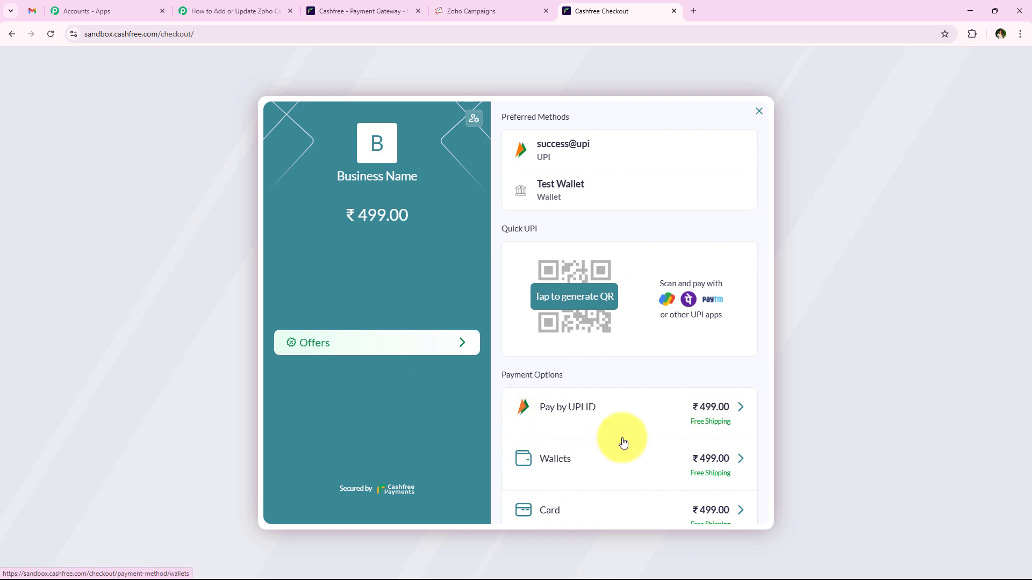
click(661, 419)
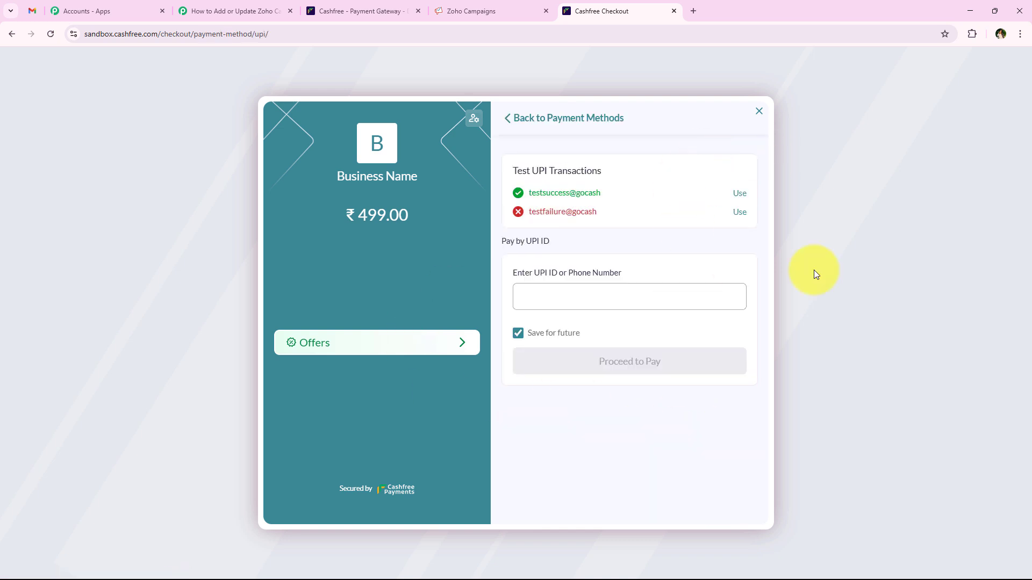
click(739, 198)
click(618, 361)
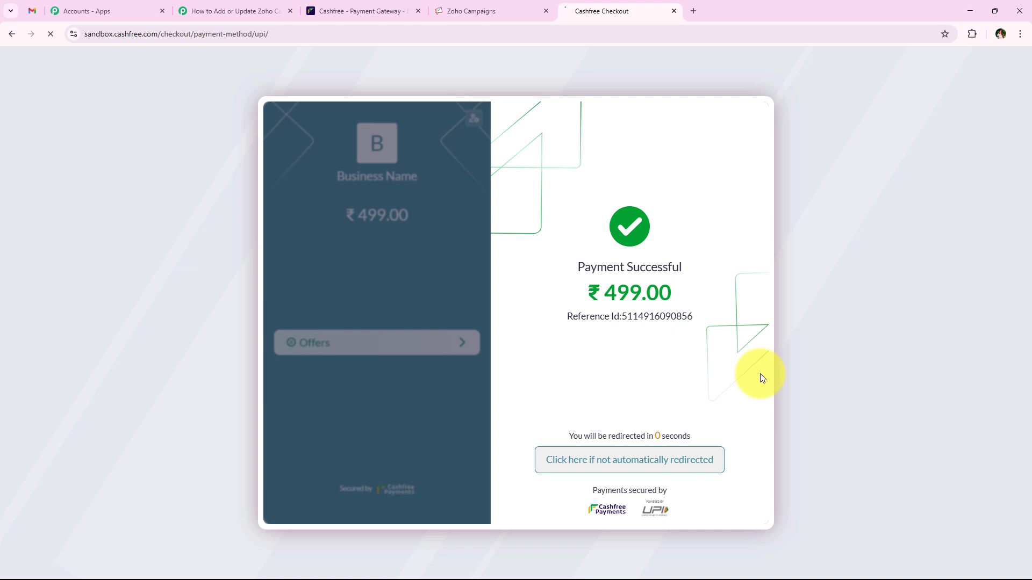
Switch to Gmail and open the newest pablss Subscription Confirmation email, reading the message addressed to the dummy customer
click(33, 11)
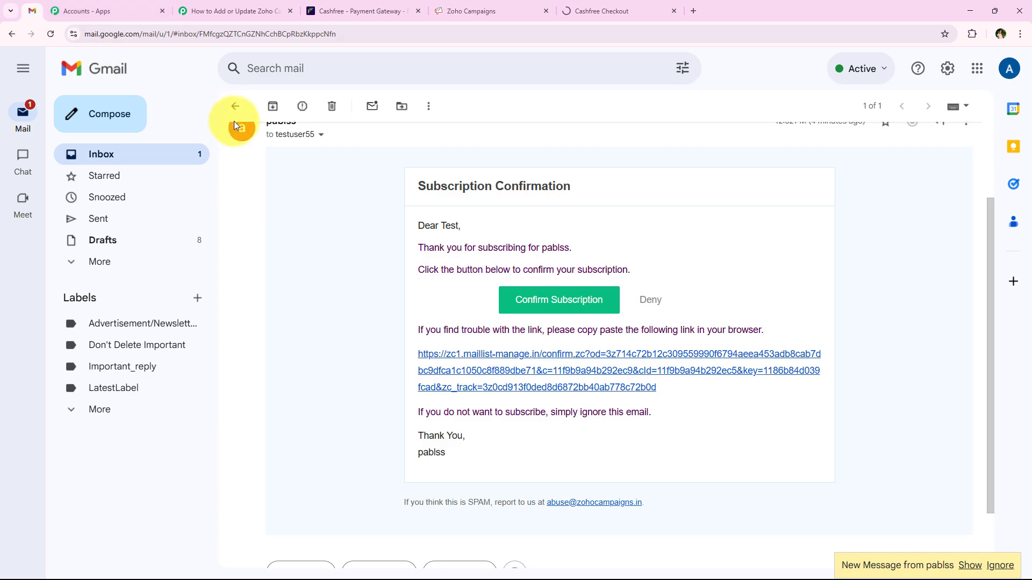
click(234, 106)
click(401, 171)
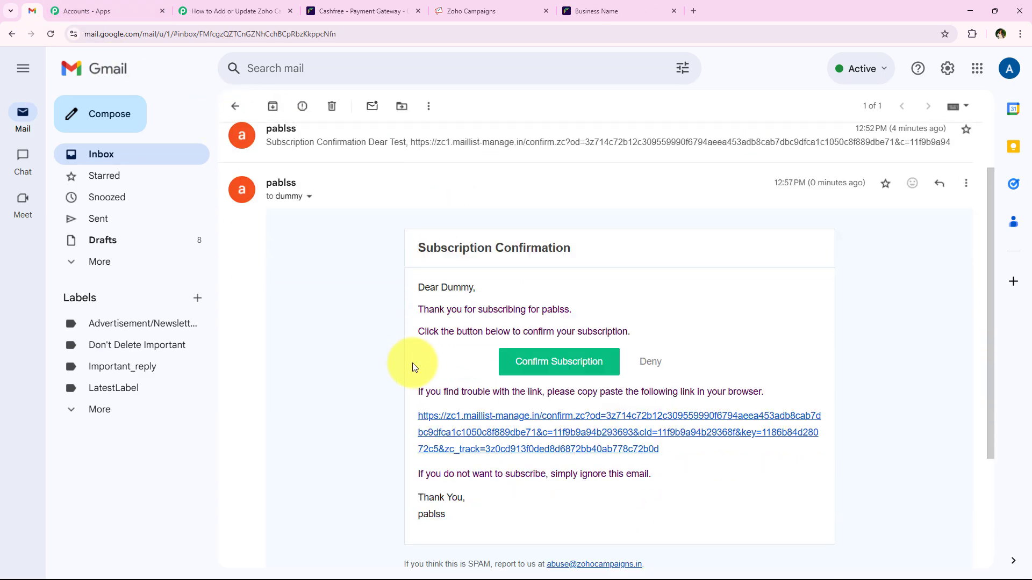
scroll(425, 258, down, 1)
drag(417, 228, 591, 245)
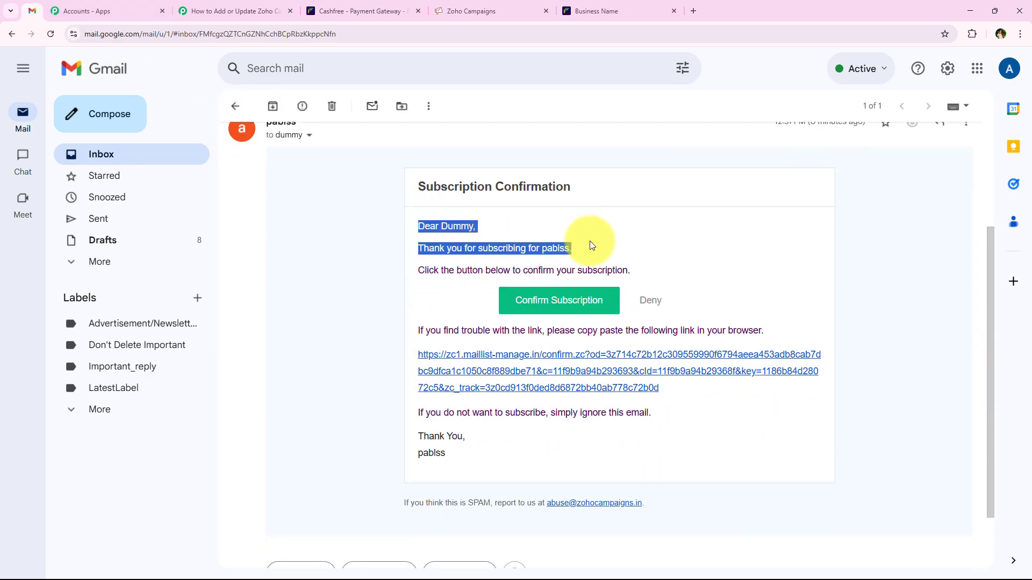
drag(436, 289, 624, 272)
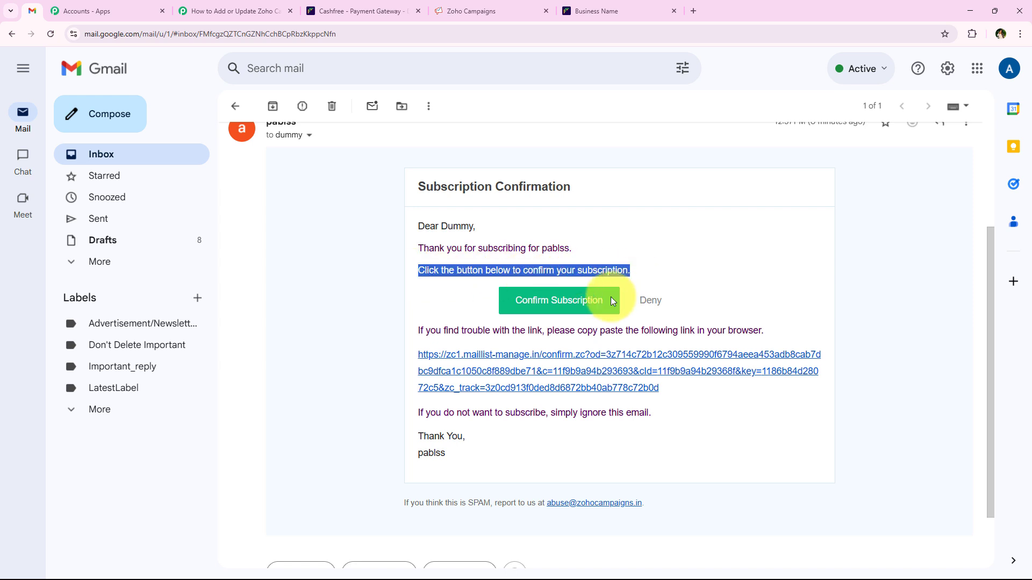
Confirm the dummy customer's subscription from the email, read the confirmation page and close it
click(562, 301)
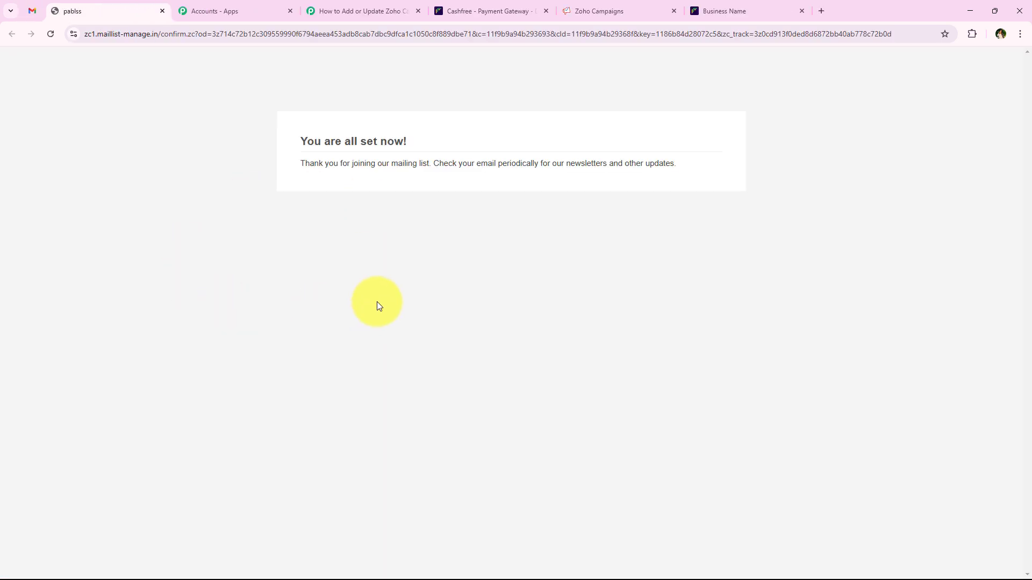
drag(270, 169, 685, 180)
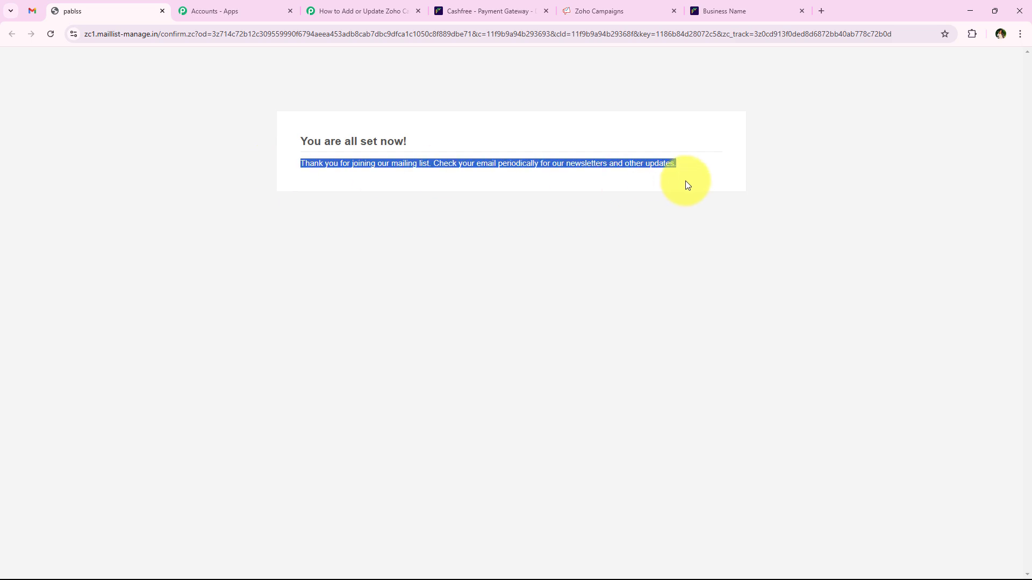
click(630, 244)
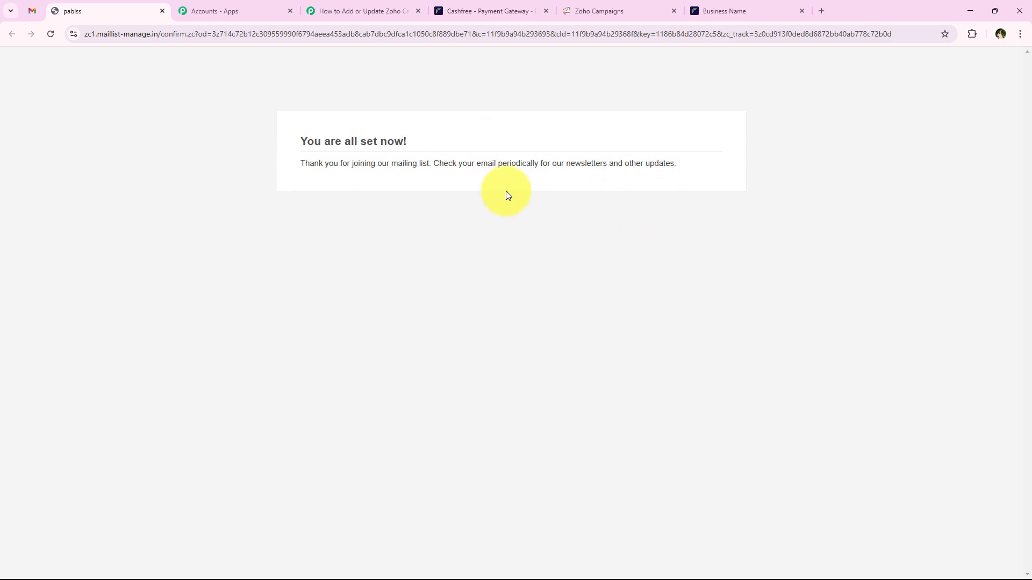
click(161, 10)
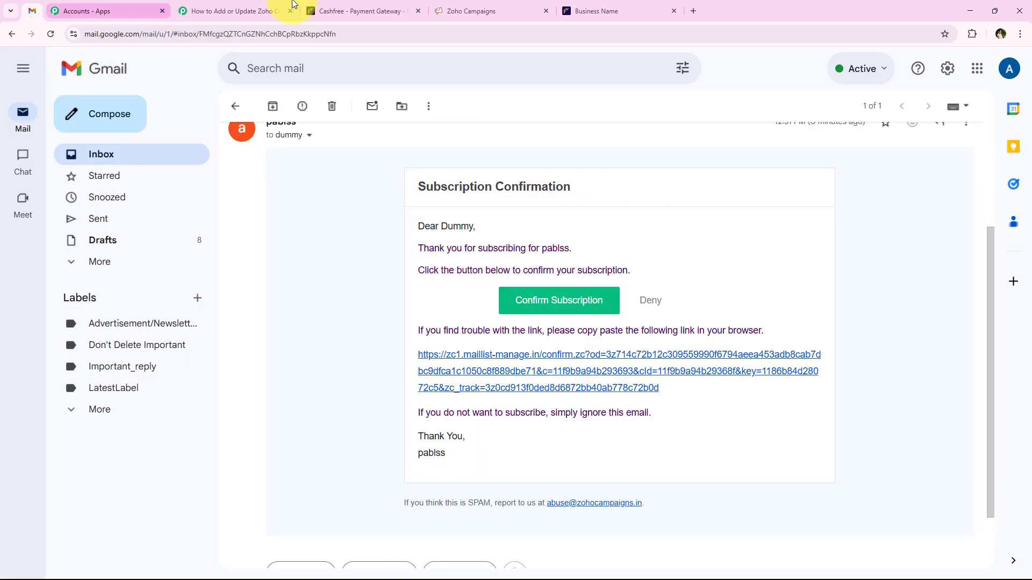
Reload the Marketing Contacts list in Zoho Campaigns, check the dummy customer's contact details, and return to the Pabbly Connect workflow
click(520, 7)
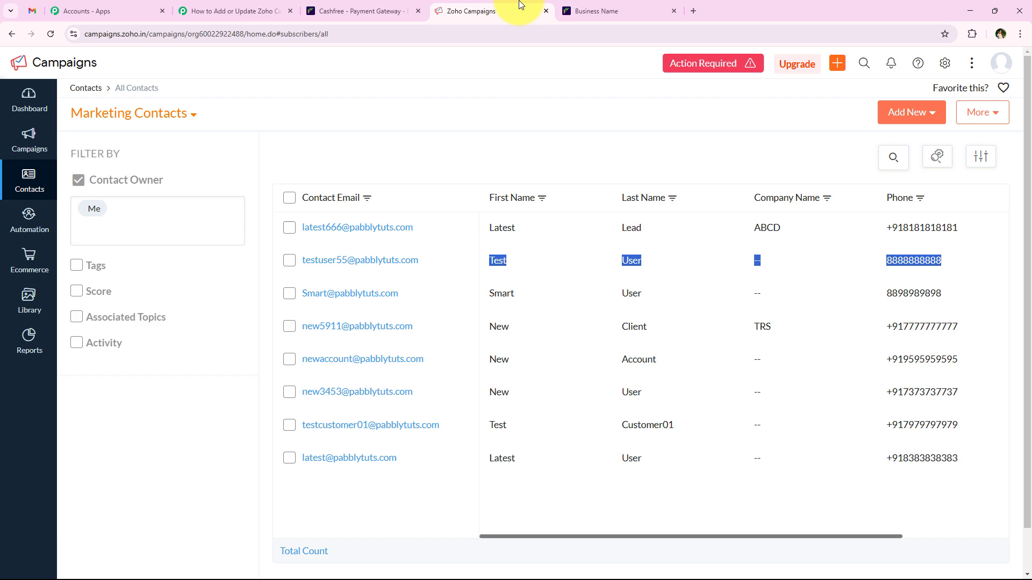
click(50, 33)
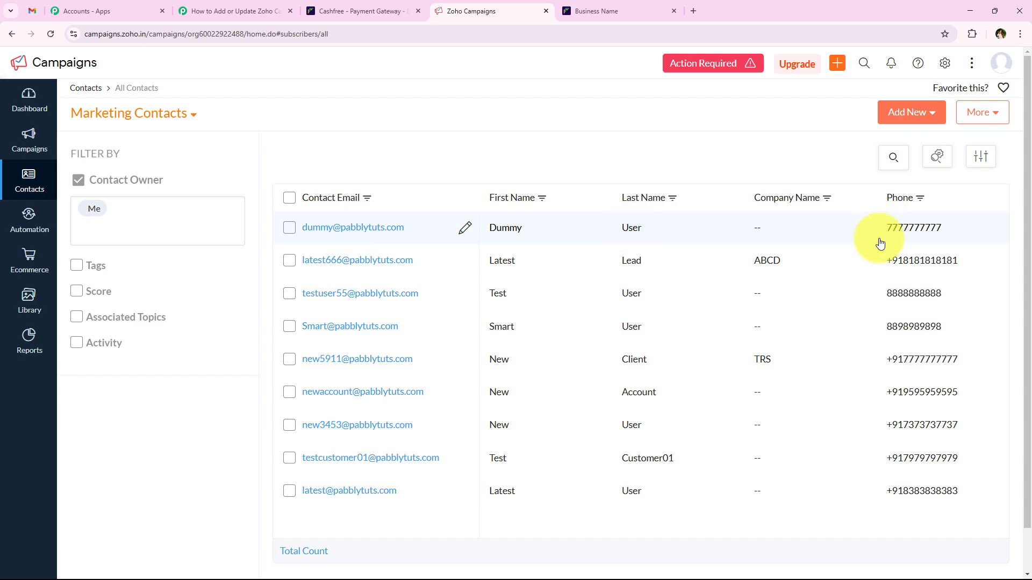
drag(590, 538, 502, 511)
click(237, 11)
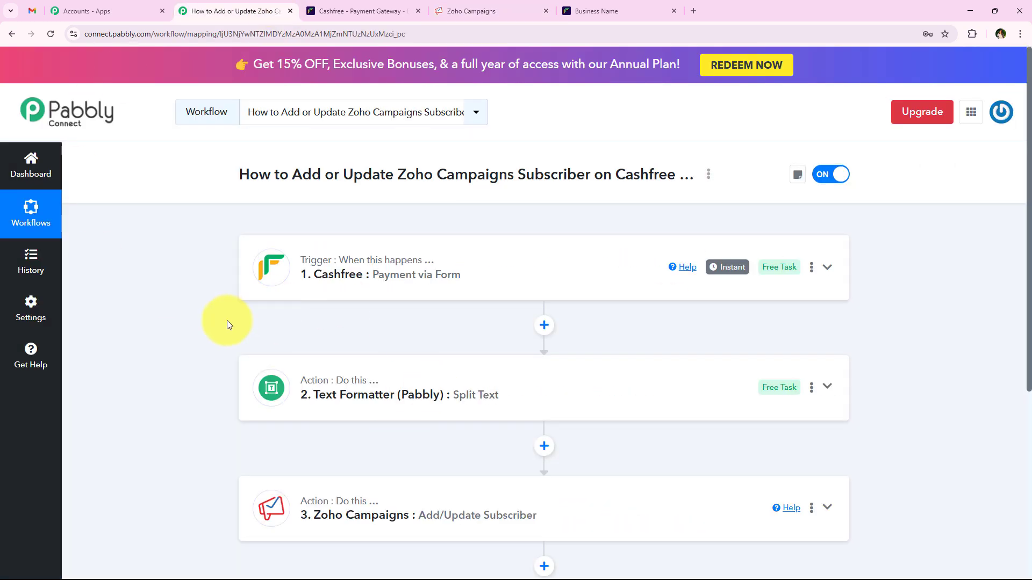